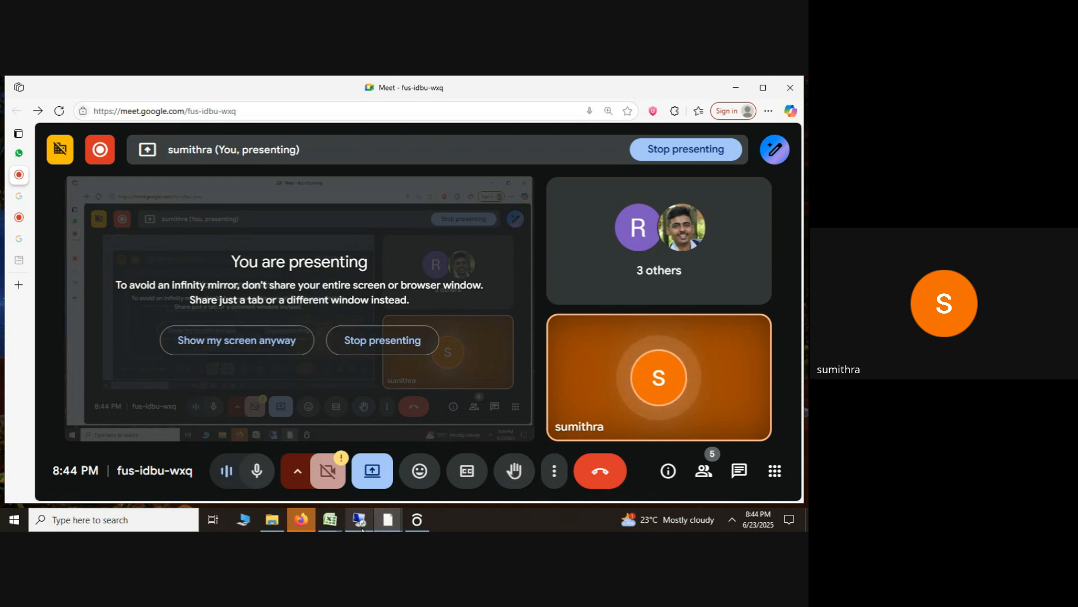
Step: Switch to the remote desktop session, start SAP Logon and open the S4HANA system connection
mouse_move(350, 520)
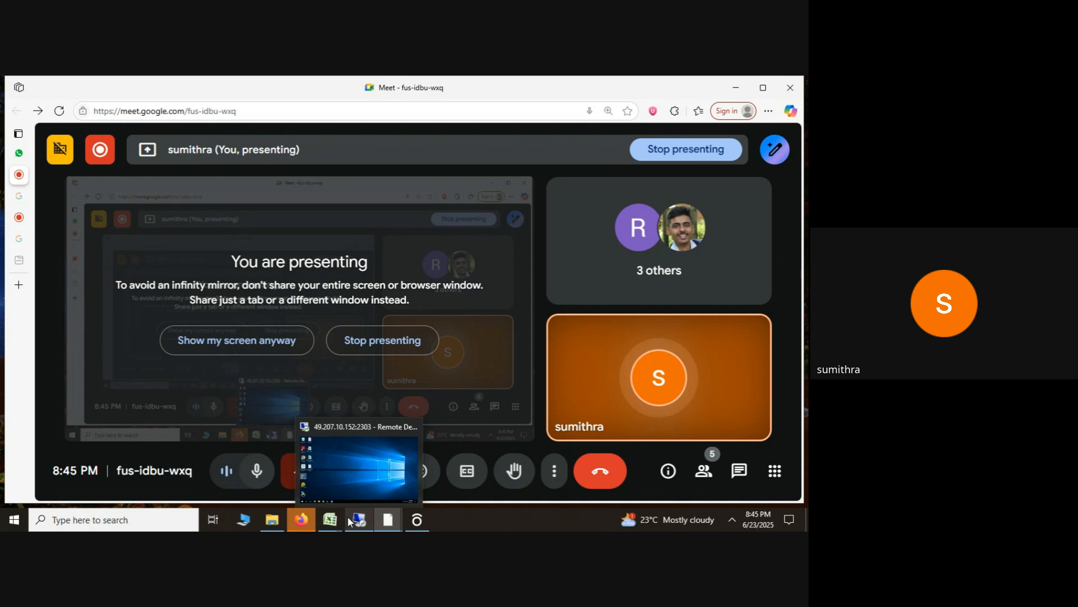
click(369, 476)
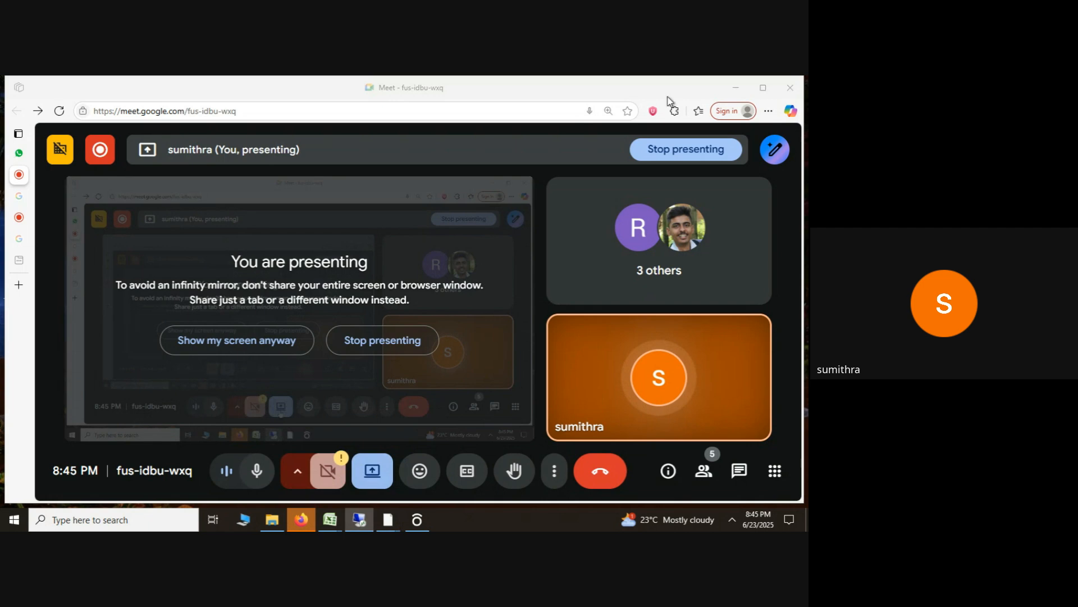
click(360, 522)
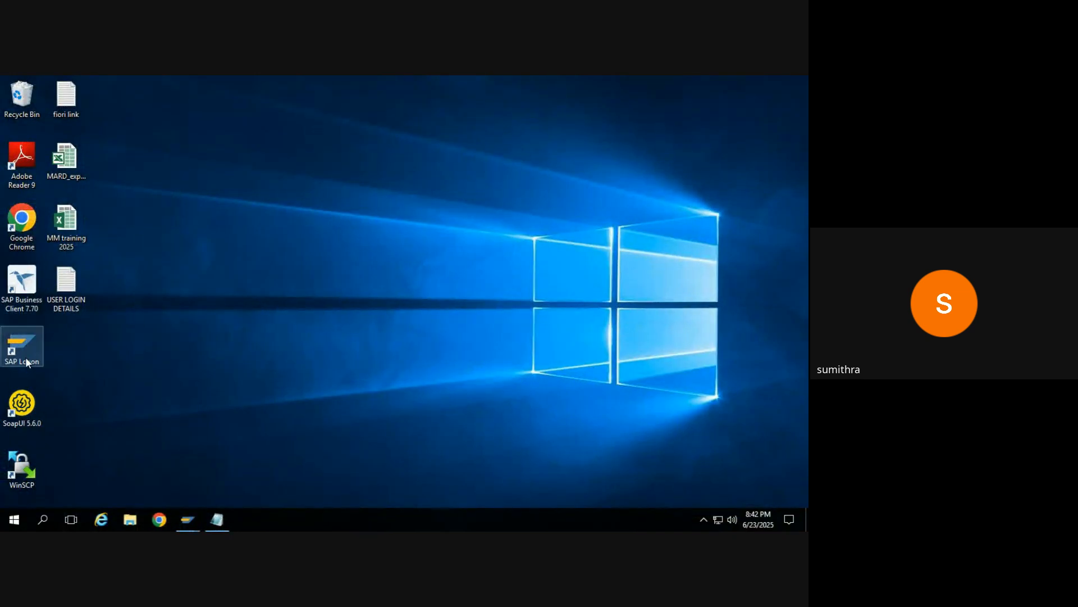
double_click(26, 358)
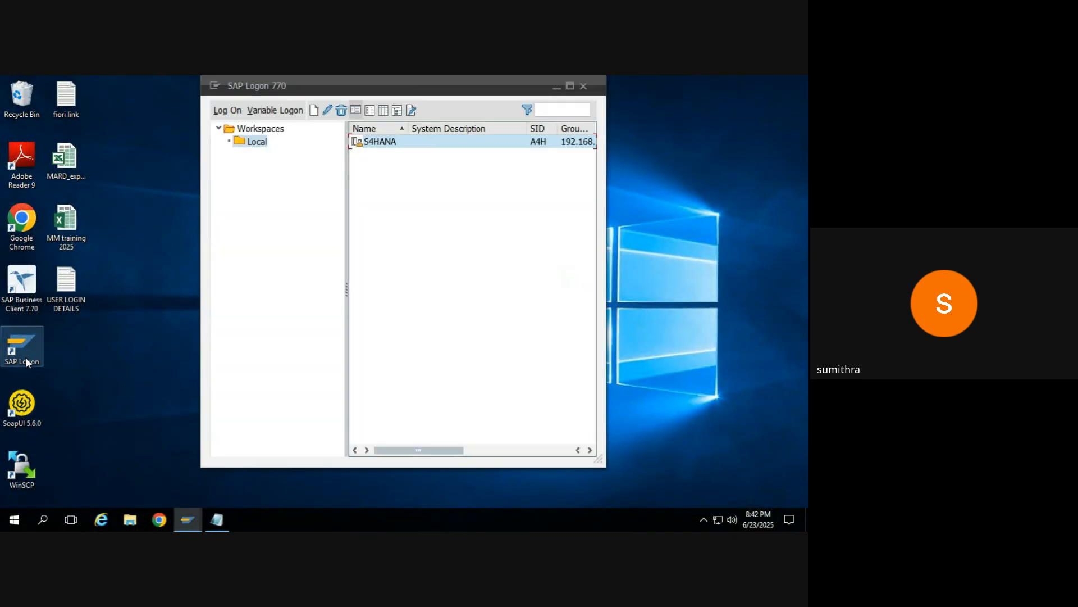
double_click(398, 145)
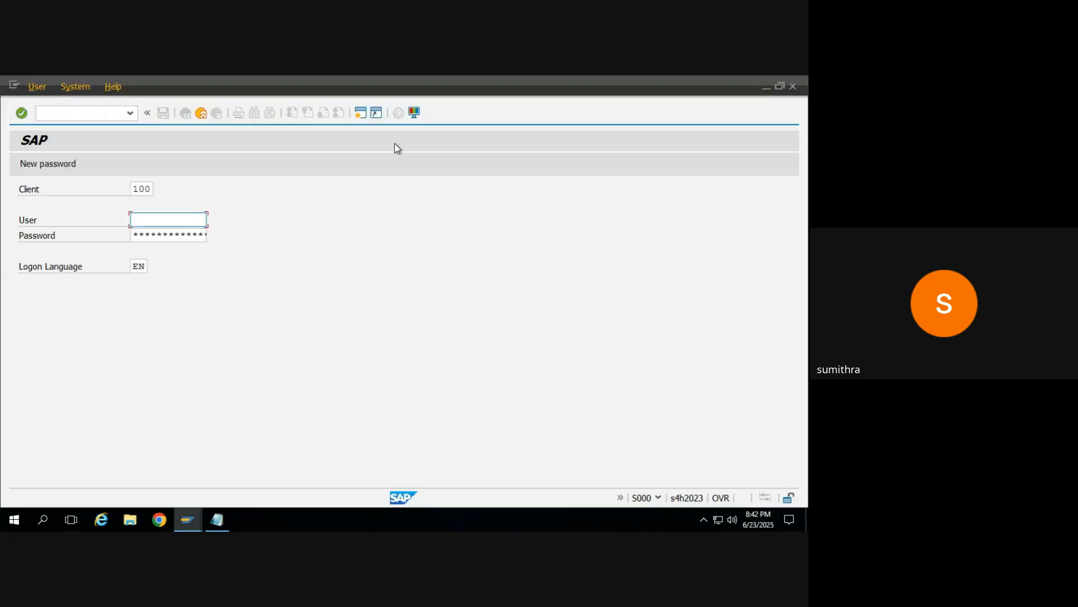
Step: Log on to client 100 by entering the user name and the account password
click(149, 217)
key(Down)
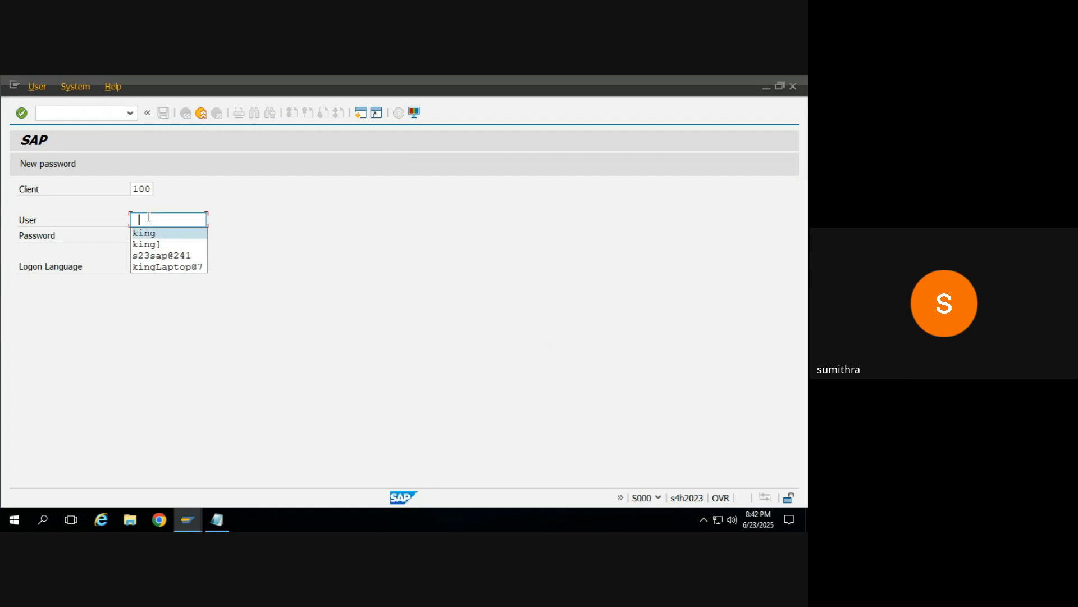
key(Return)
key(Tab)
text(******)
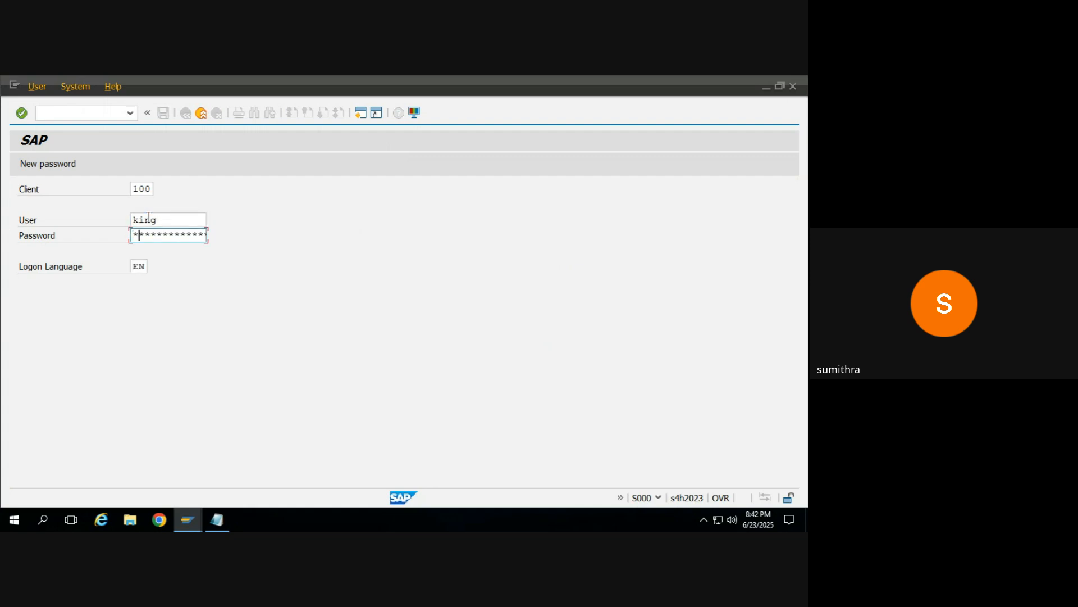
text(****)
key(Return)
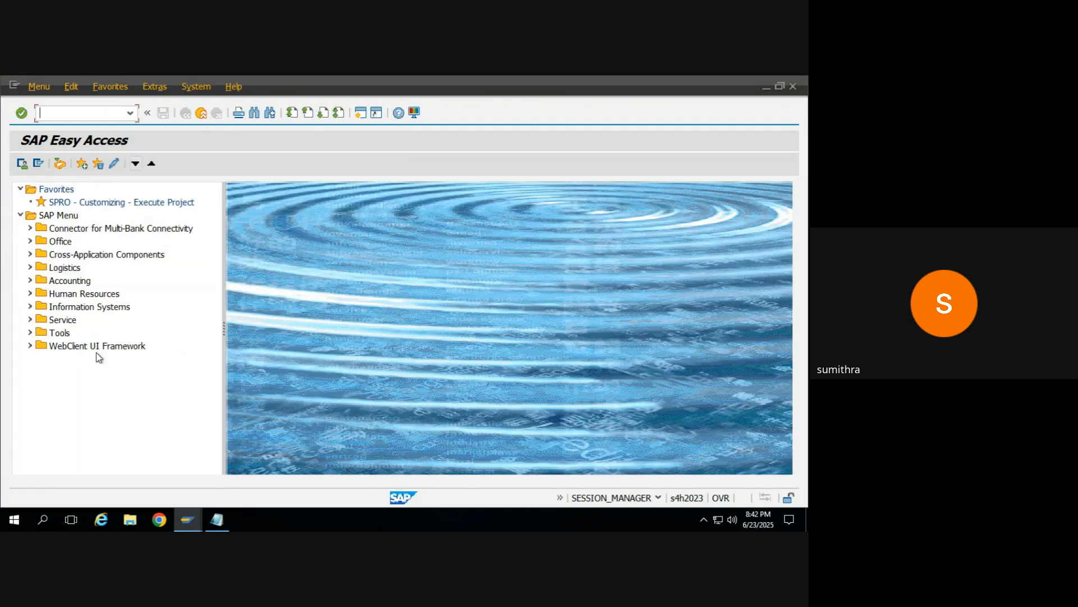
Step: Start transaction ME41 to create a request for quotation
click(130, 113)
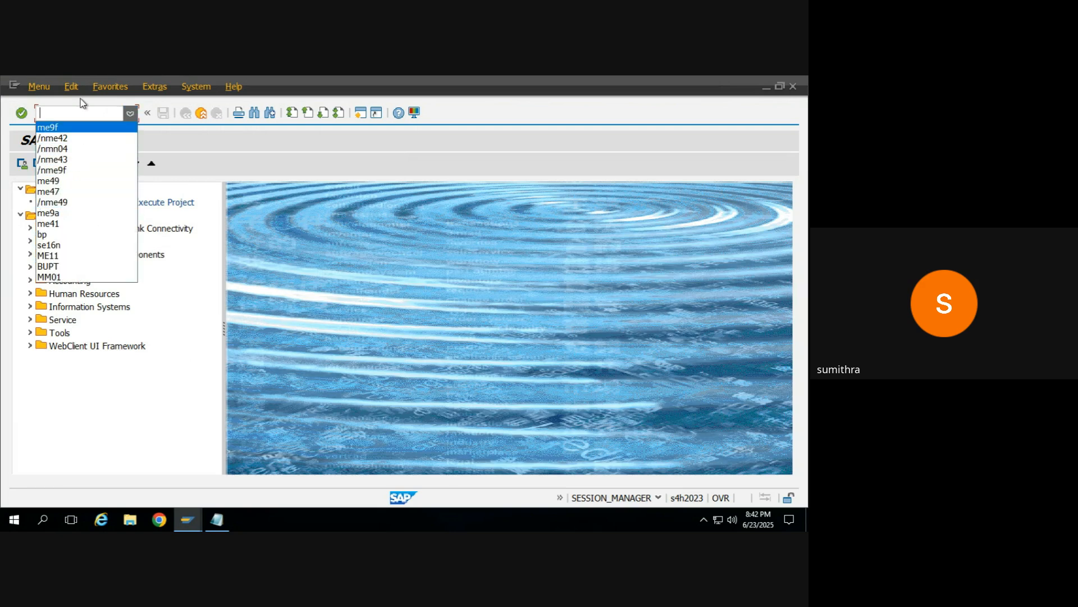
click(175, 157)
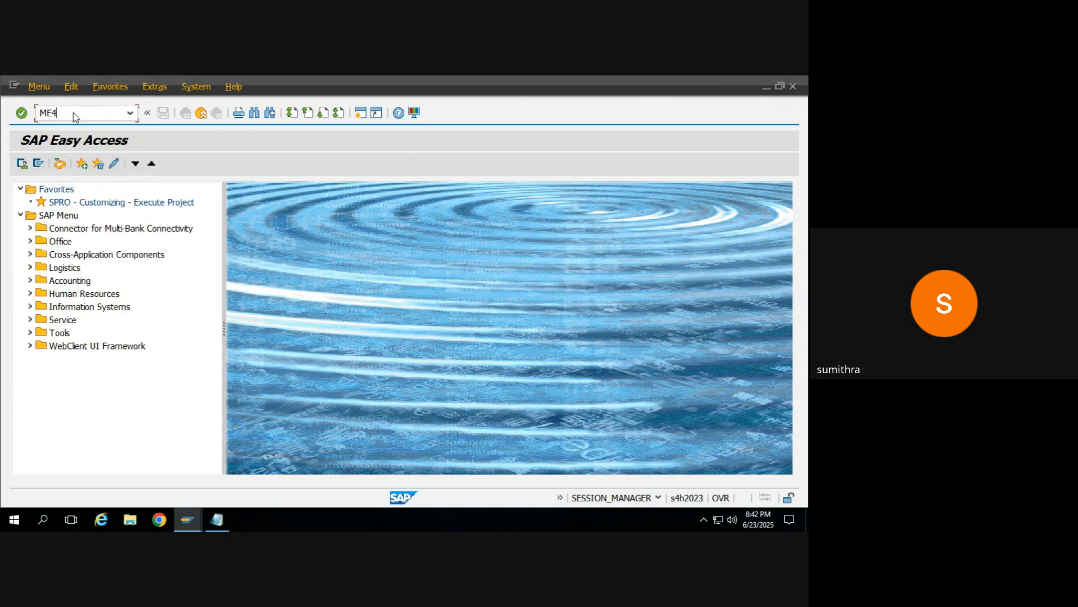
text(ME41)
key(Return)
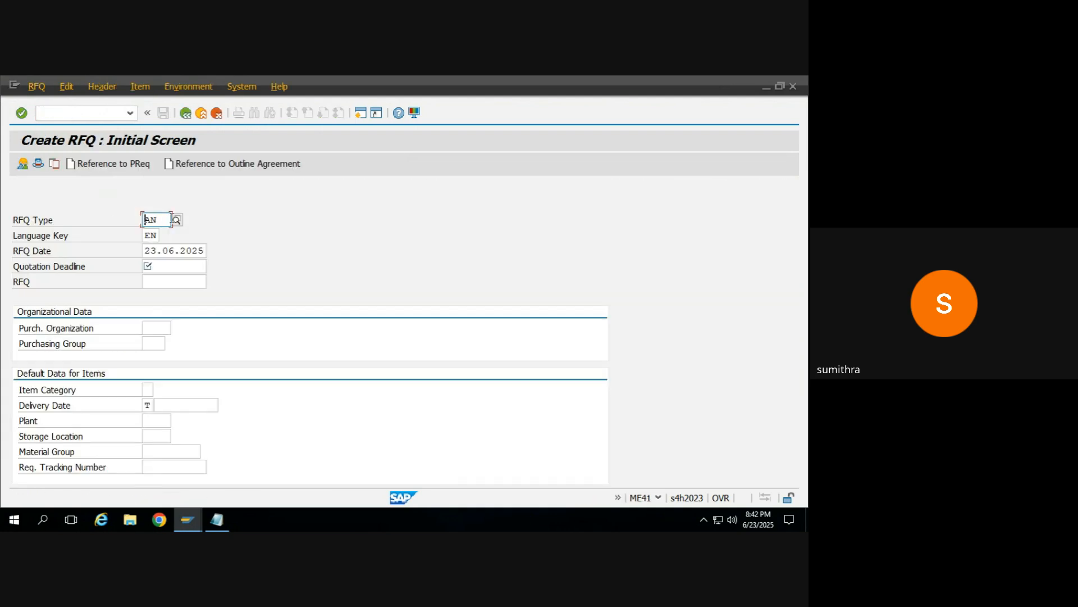
Step: Look through the available RFQ types, highlight AN (RFQ), and close the list without changing the entry
click(179, 219)
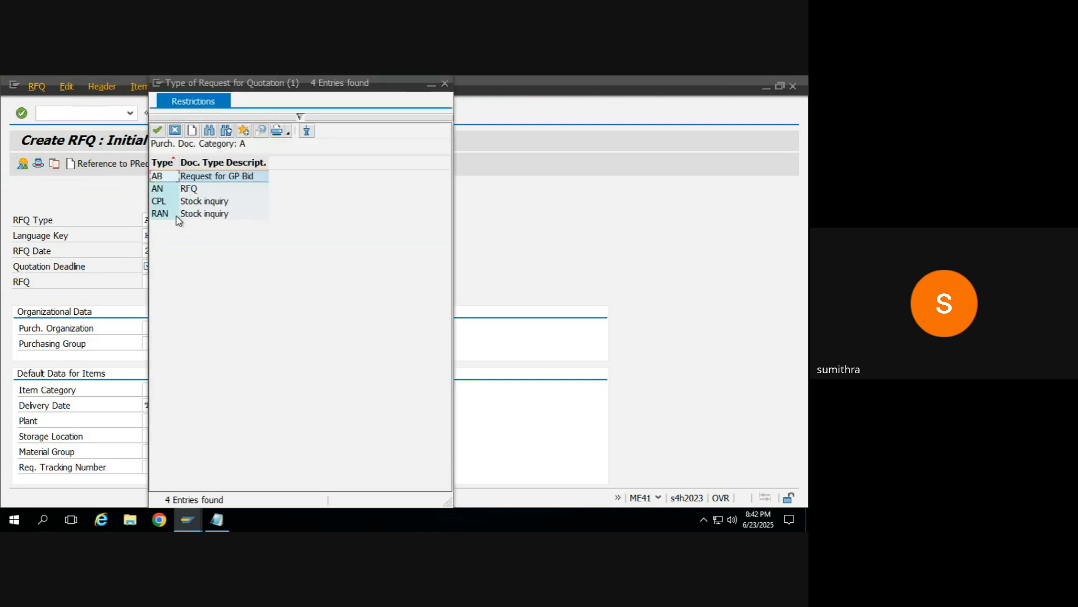
click(202, 190)
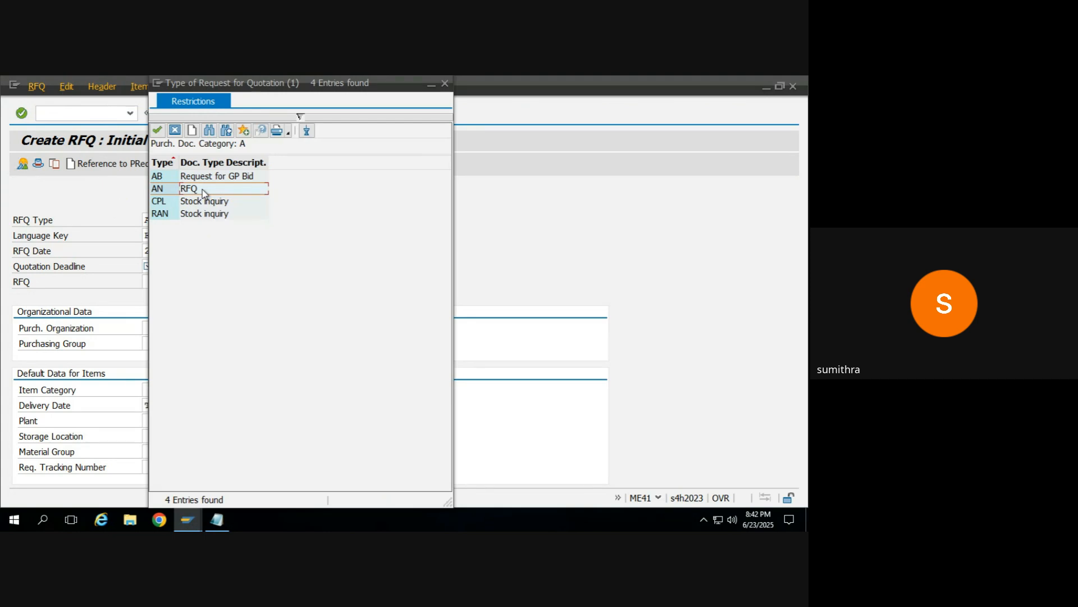
click(445, 84)
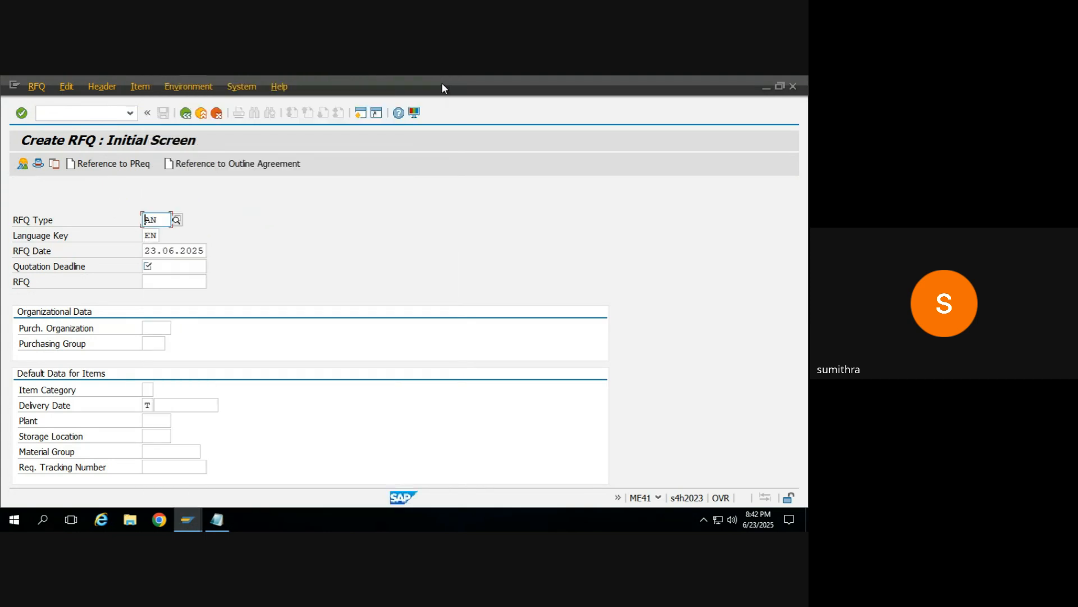
Step: Copy the RFQ date into the quotation deadline so it reads 23.06.2025
click(152, 250)
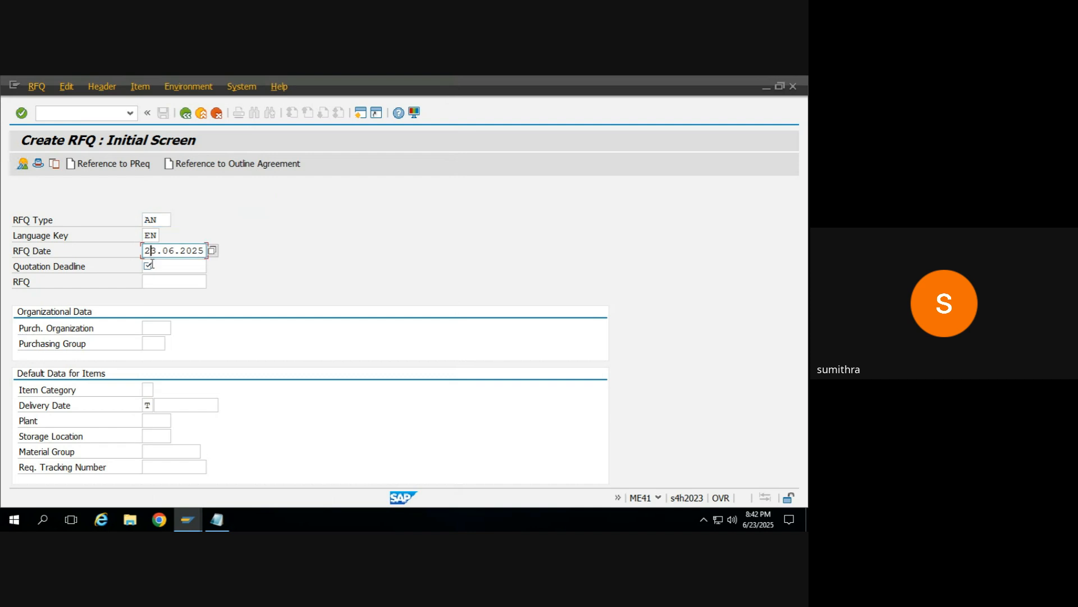
click(152, 263)
double_click(163, 248)
key(ctrl+c)
click(164, 266)
key(ctrl+v)
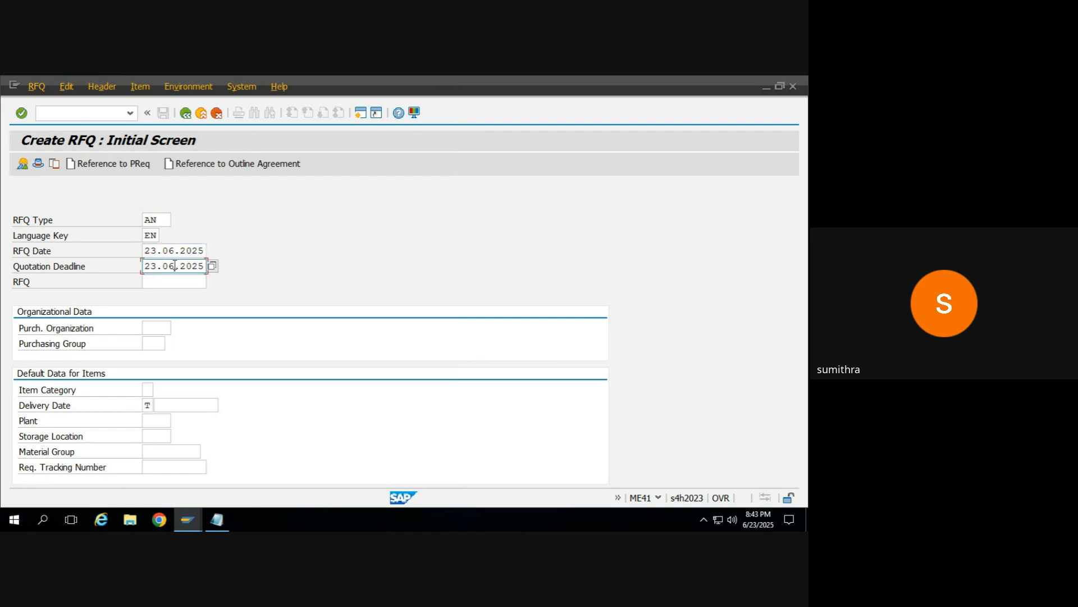
click(175, 266)
Step: Set the purchasing organization to 0001
click(156, 326)
click(156, 326)
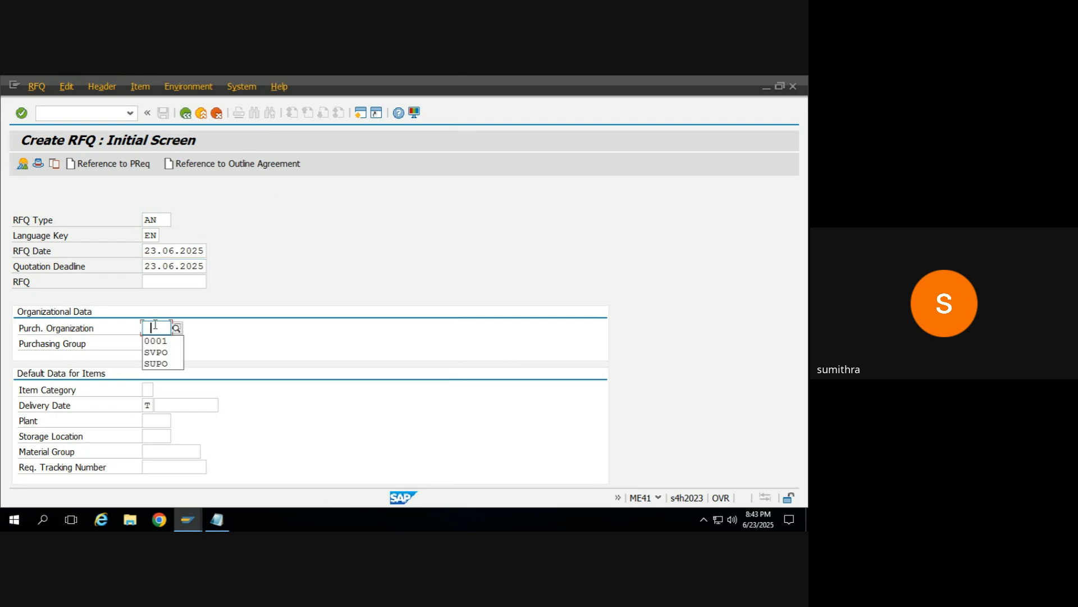
key(Down)
key(Return)
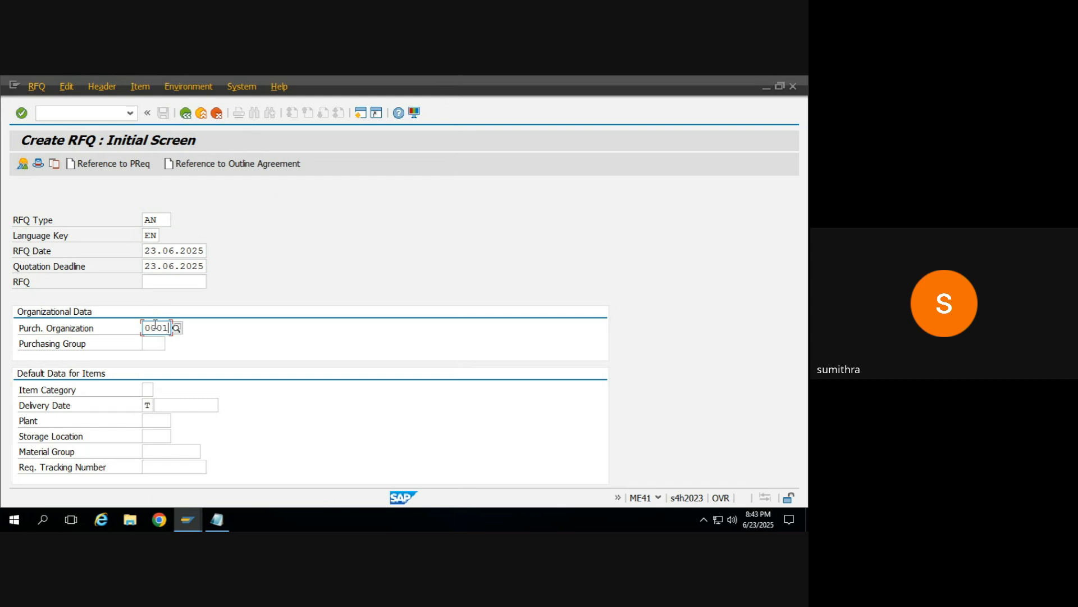
Step: View the selection criteria for referencing a purchase requisition and close the dialog without selecting one
click(115, 164)
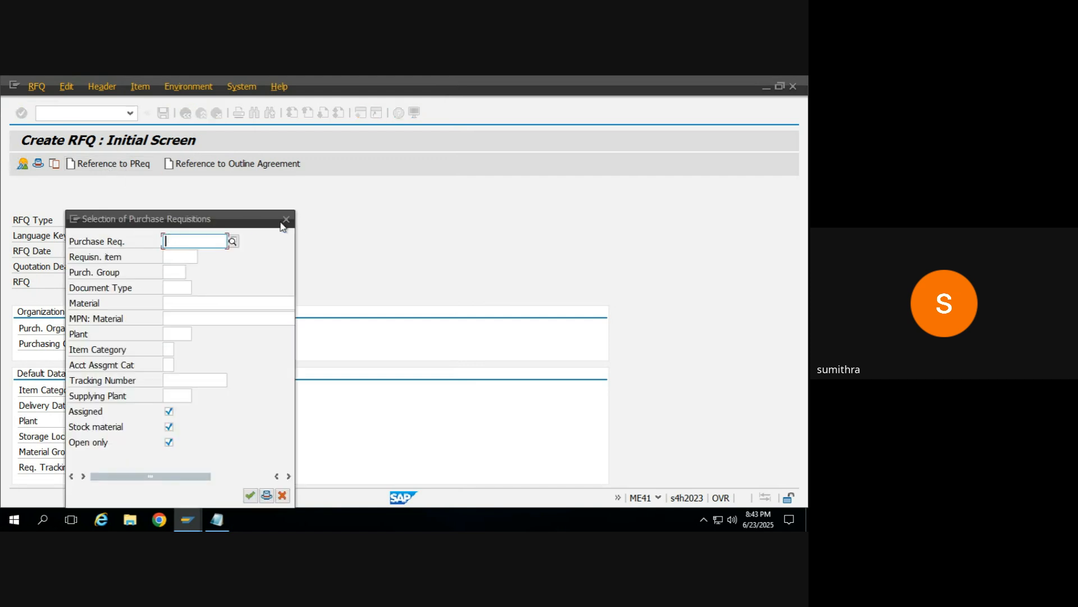
click(285, 221)
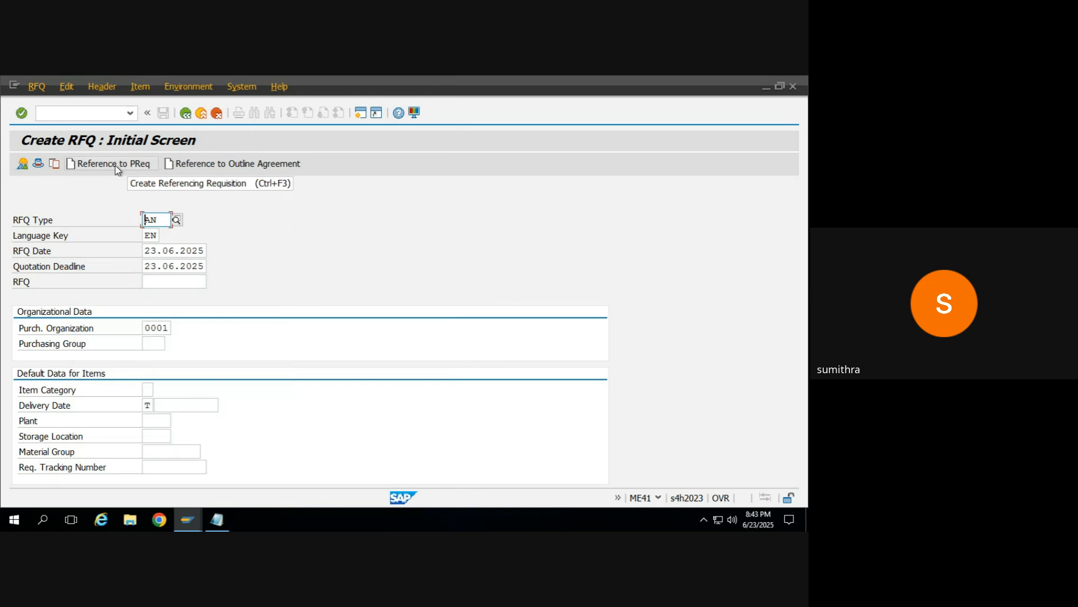
Step: Fill in the purchasing group from the earlier entries and continue to the RFQ item overview
click(159, 329)
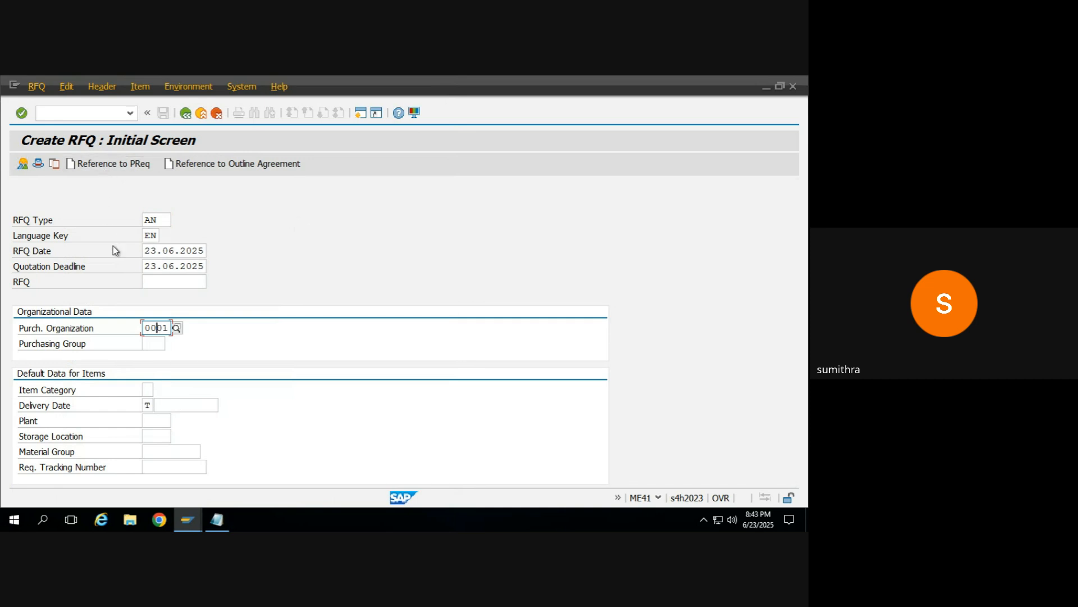
key(Return)
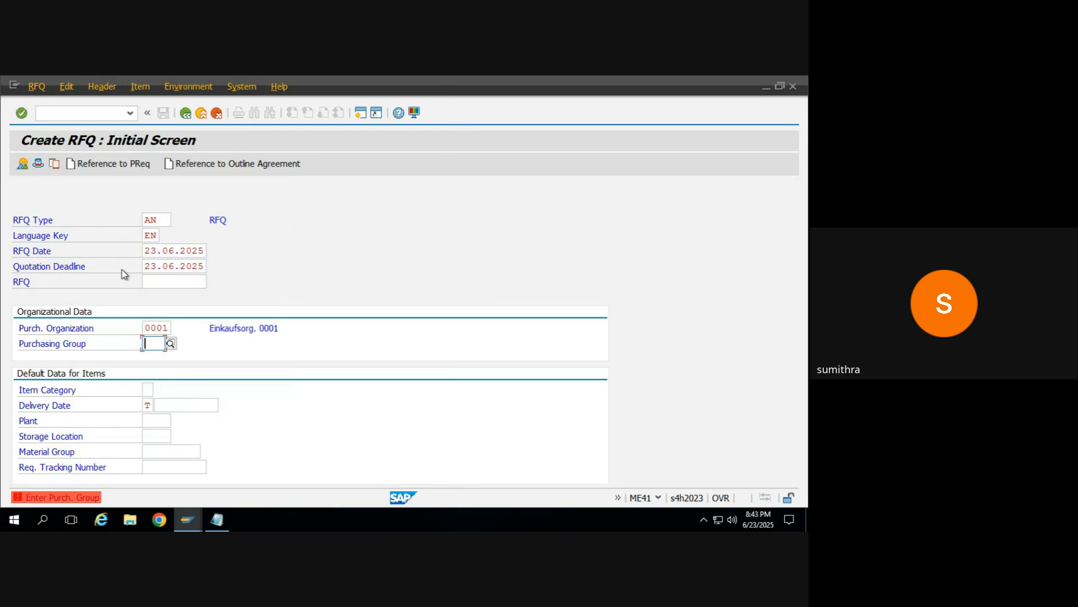
key(BackSpace)
key(Down)
key(Return)
key(Return)
click(122, 268)
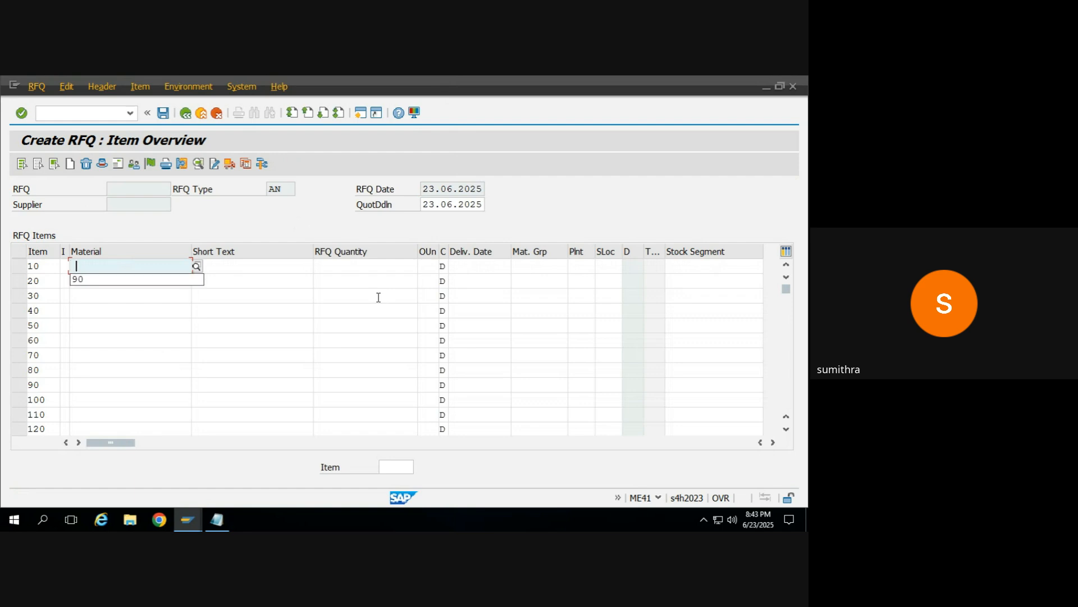
Step: Enter material 90 with an RFQ quantity of 10 for item 10 and confirm the line
key(Down)
key(Return)
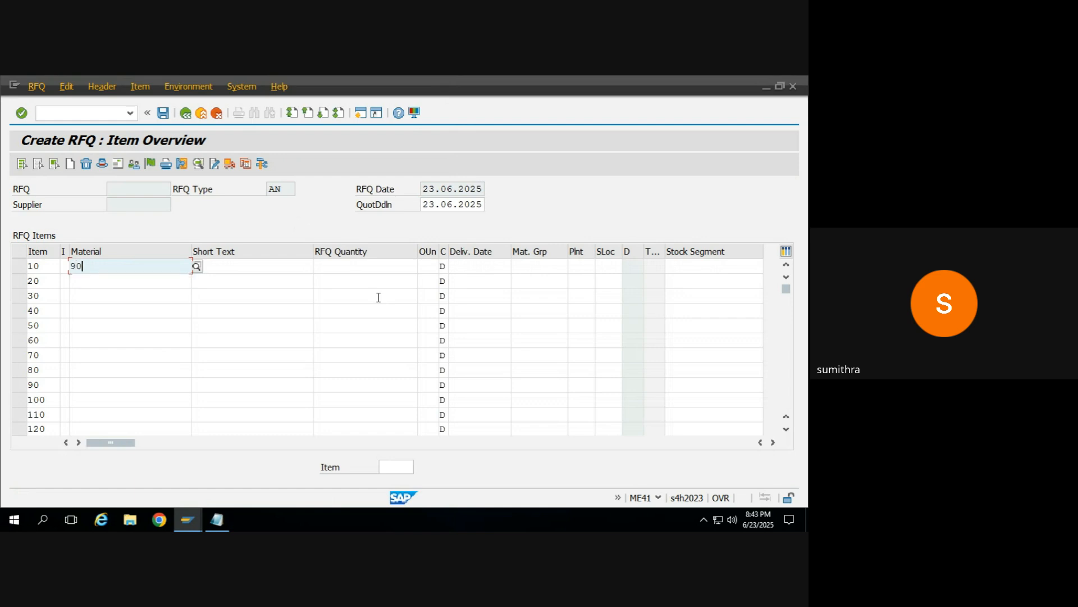
key(Tab)
key(Tab)
text(10)
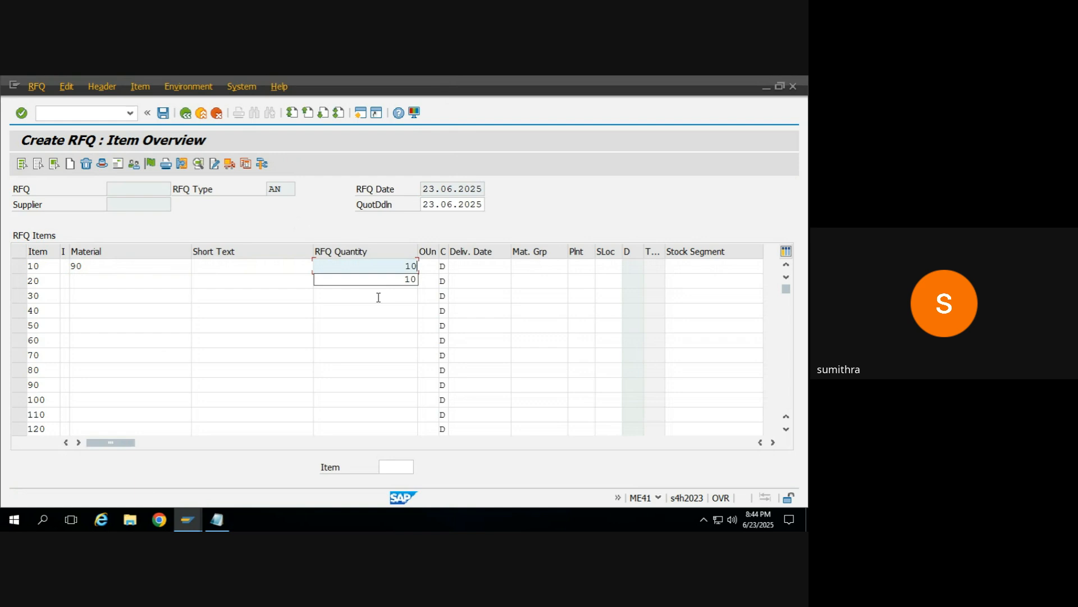
key(Return)
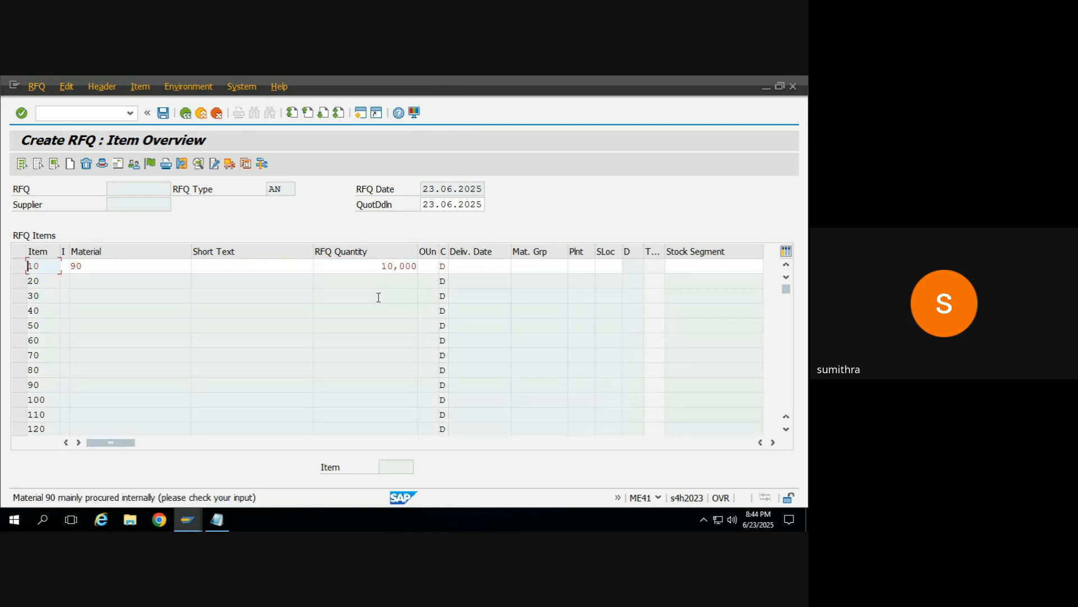
key(Return)
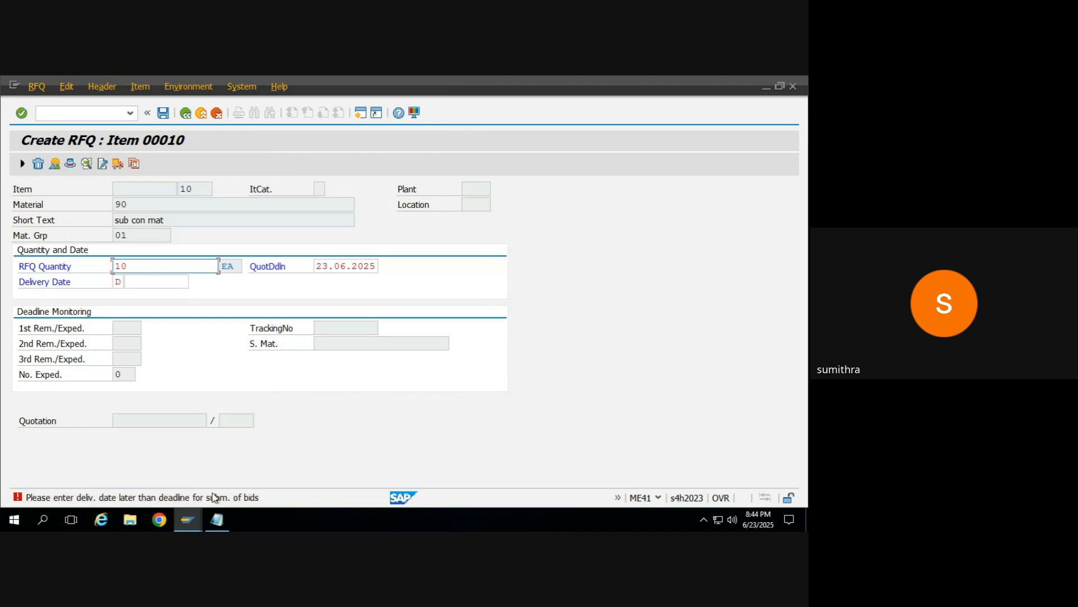
Step: Set item 10's delivery date to 25.06.2025 using the calendar and return to the item overview
click(147, 277)
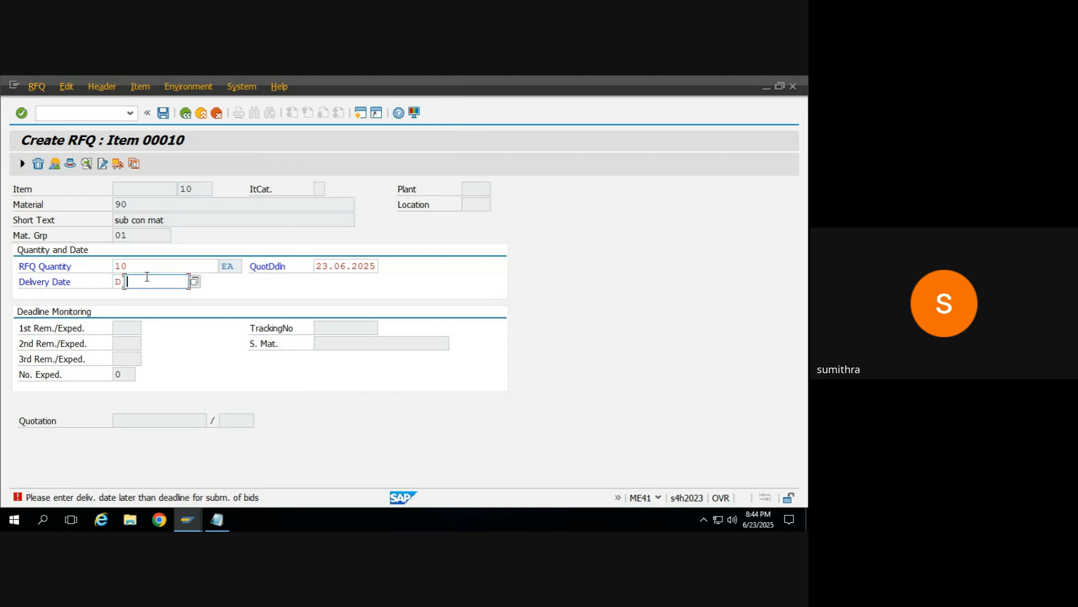
click(195, 281)
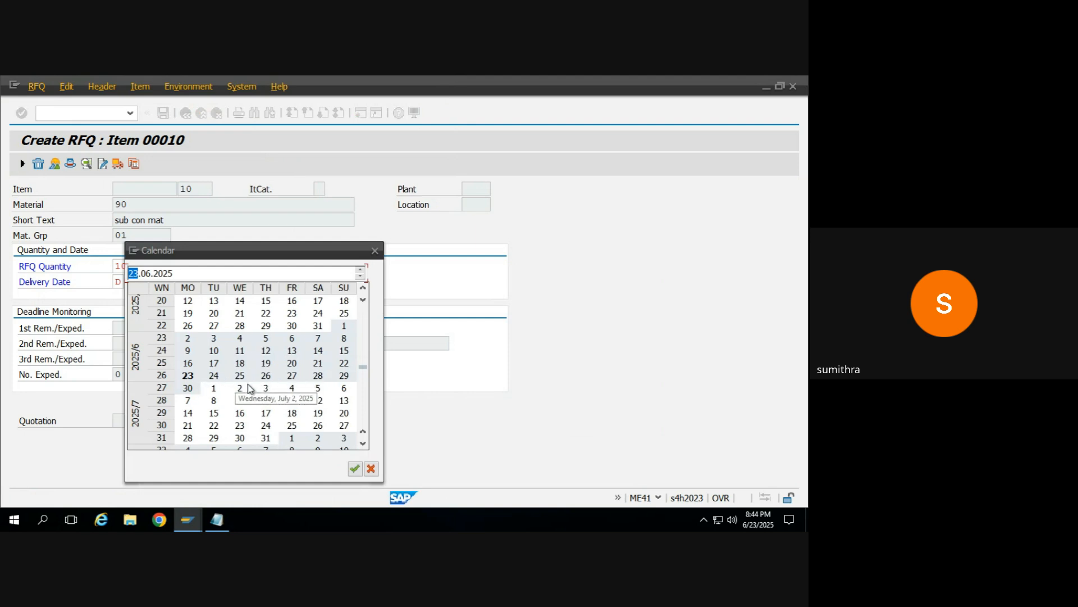
double_click(241, 376)
key(Return)
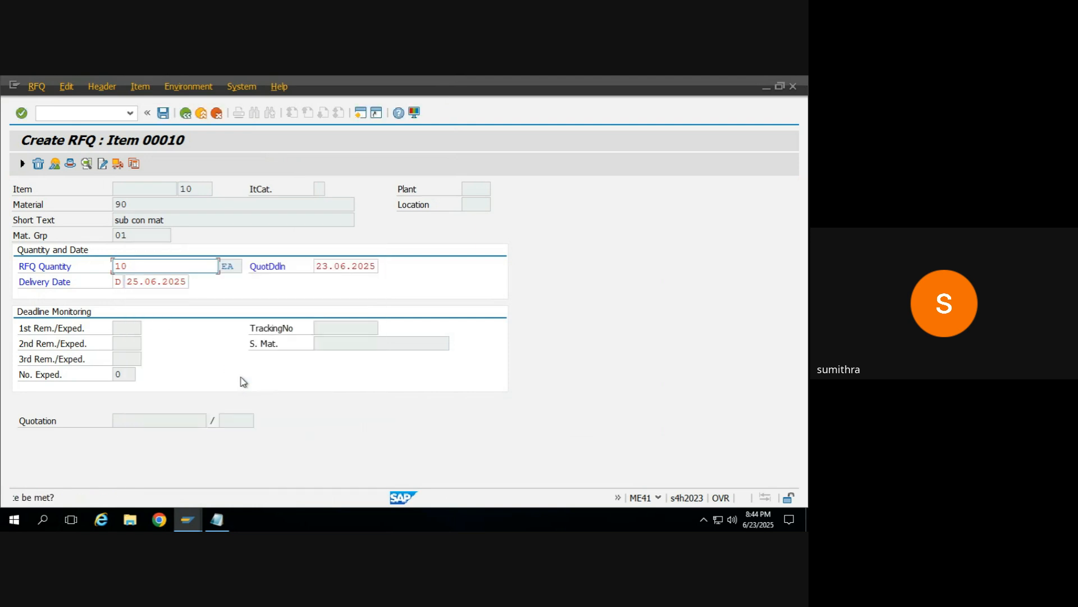
key(Return)
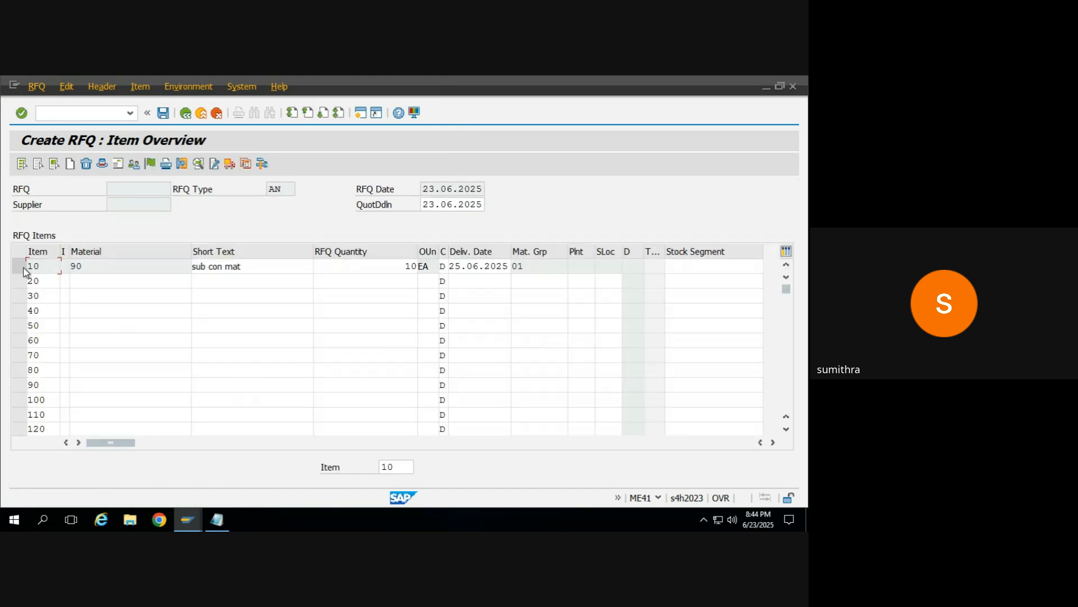
click(174, 264)
click(356, 265)
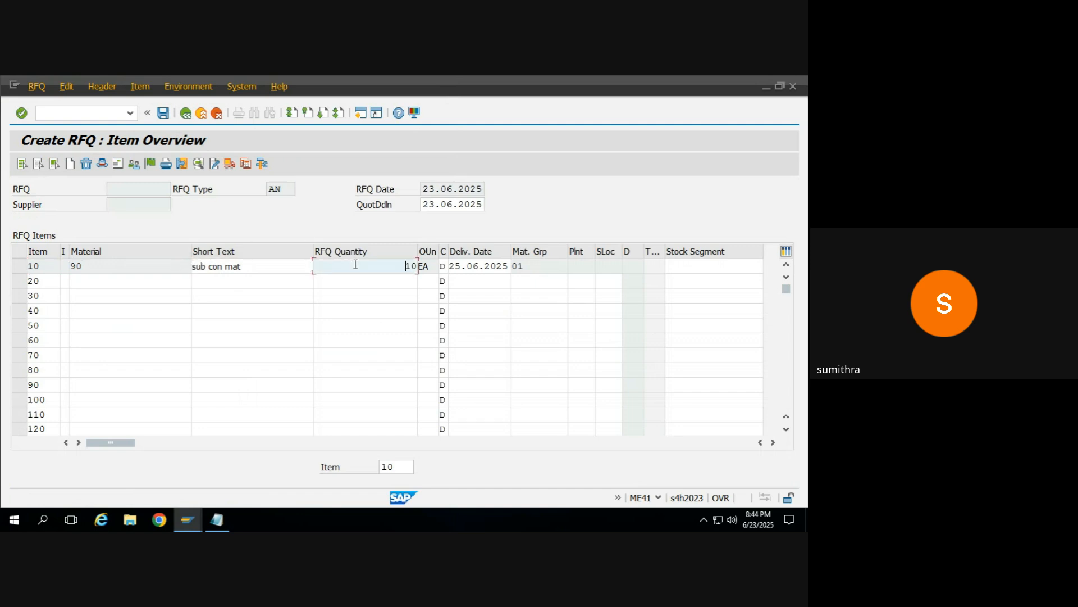
click(469, 268)
click(394, 270)
Step: Select the item 10 row and try to open the partner data for the RFQ
click(18, 266)
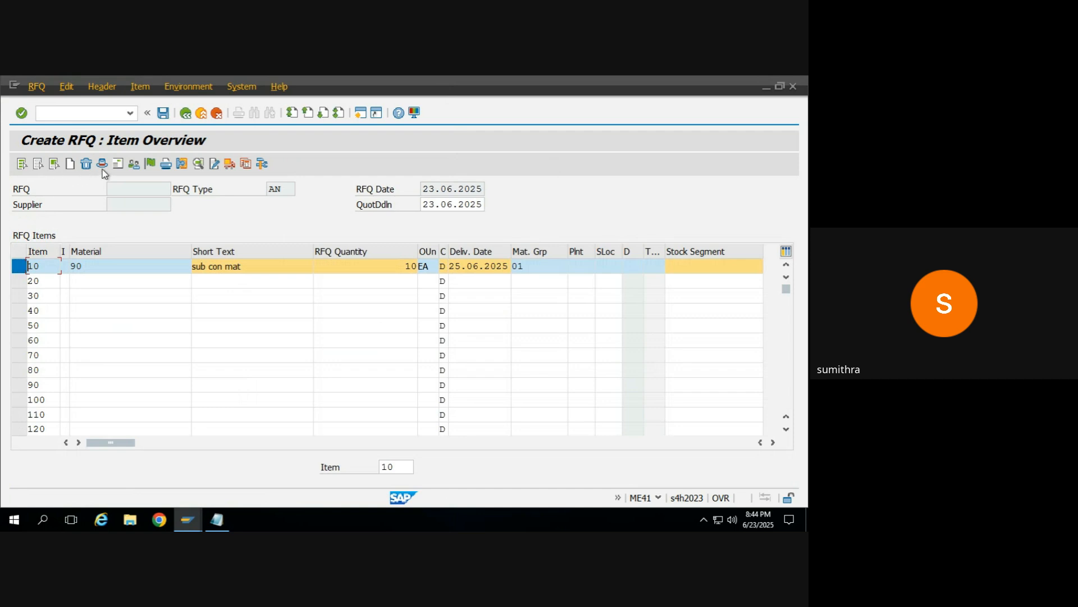
click(135, 165)
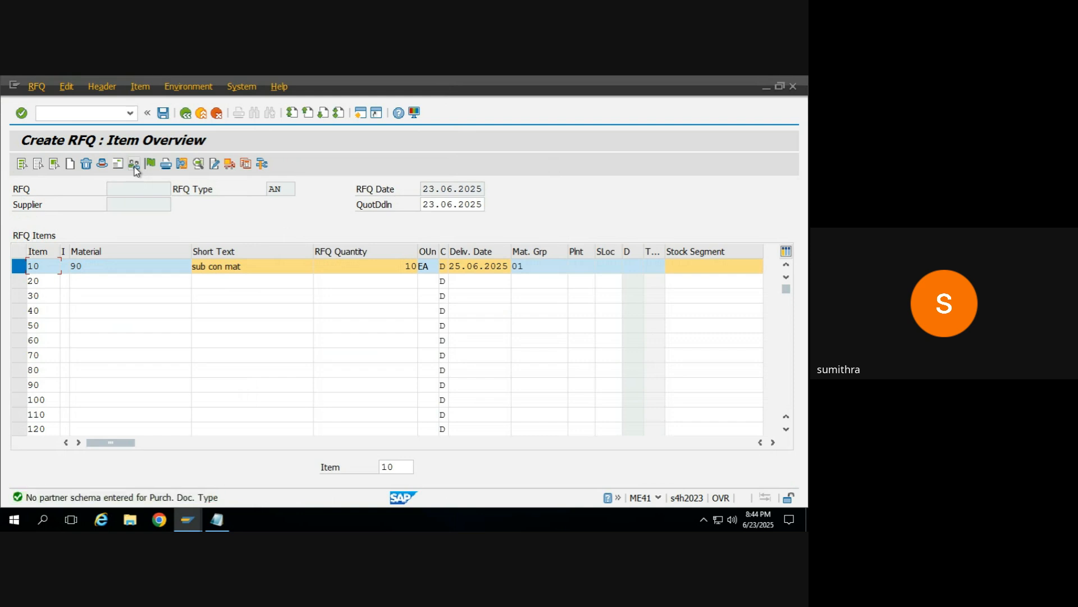
click(134, 166)
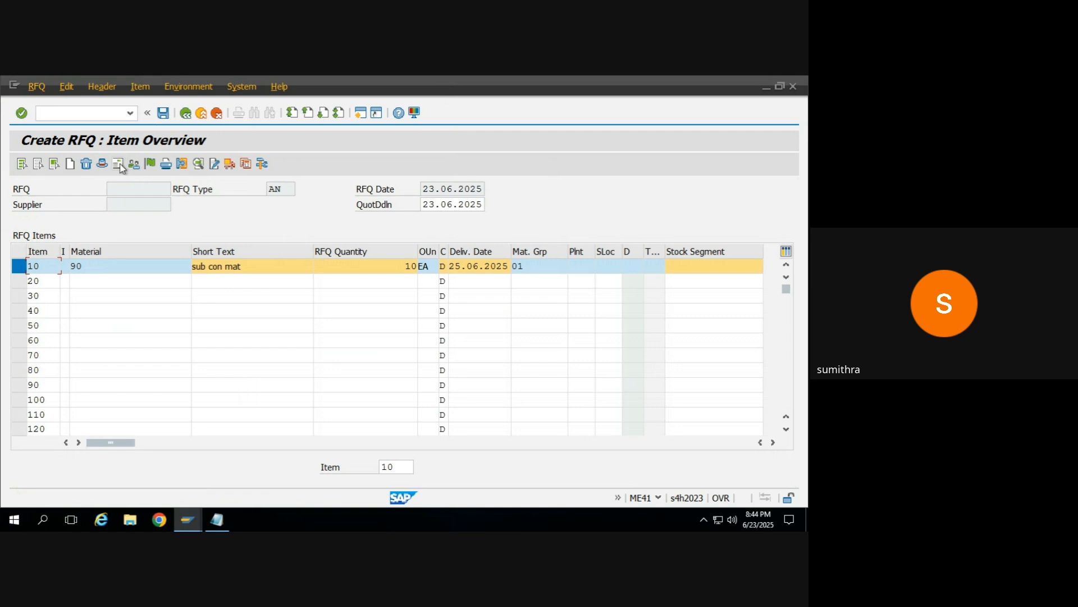
Step: Open the supplier address for the RFQ and start the Business Partner transaction BP in a new session
click(119, 166)
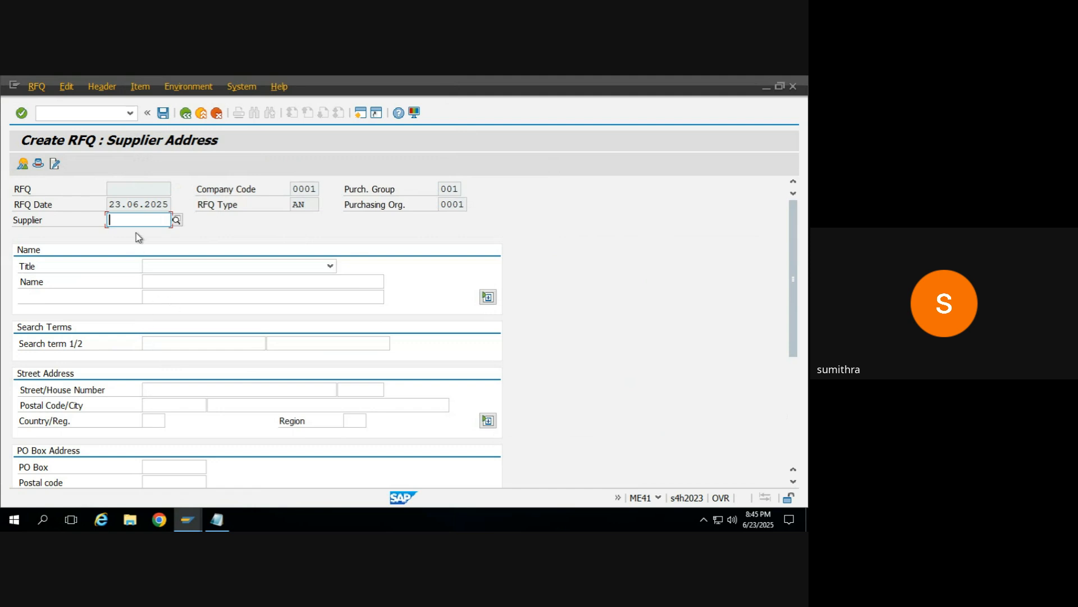
click(361, 113)
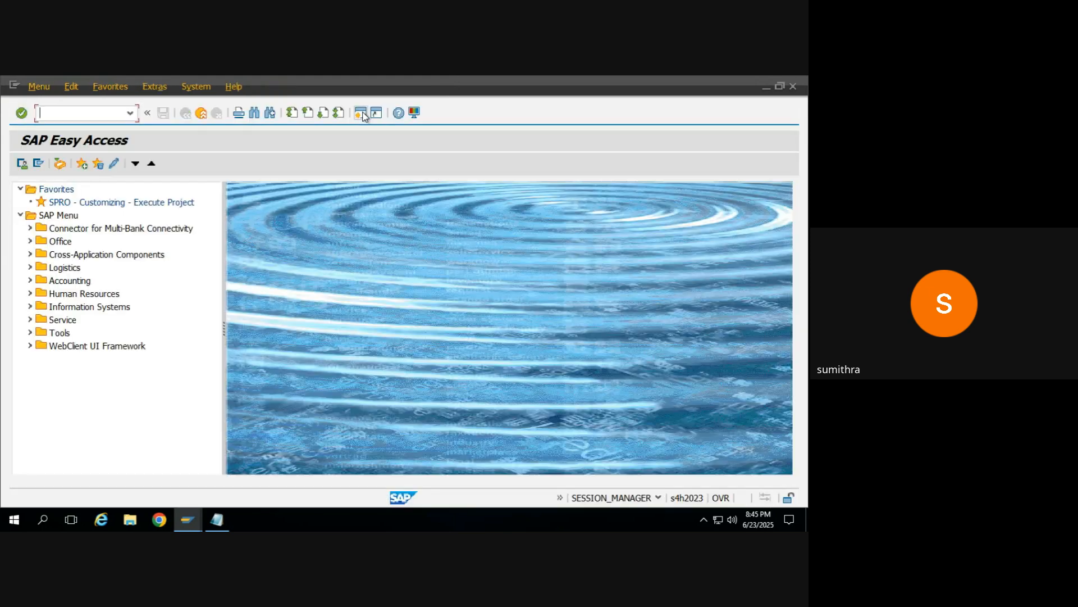
text(bp)
key(Return)
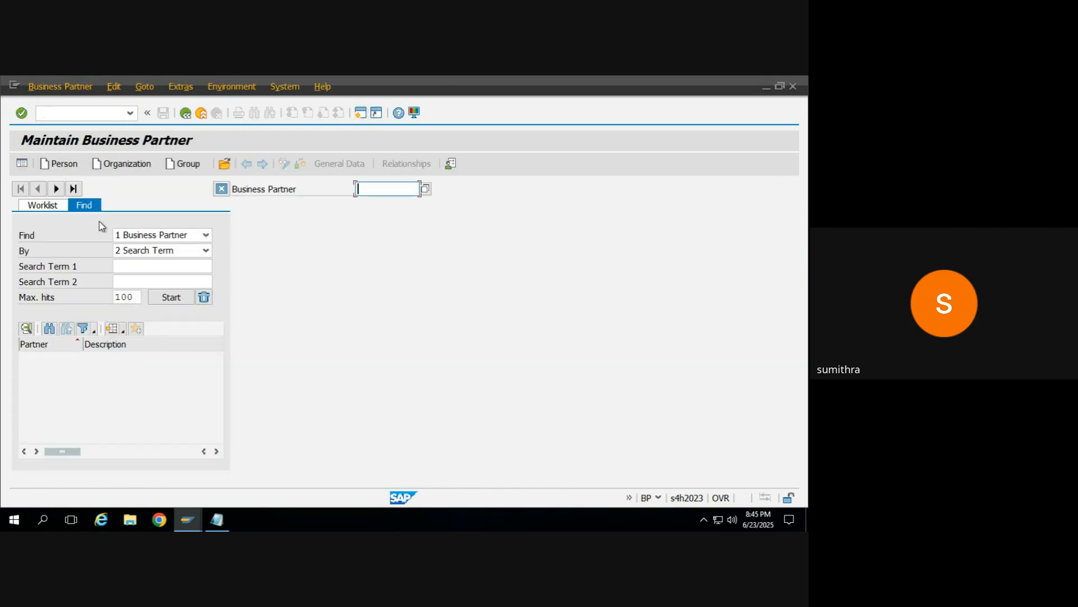
Step: Start a new organization business partner with grouping 1A00 - BPgroup and the name JSW123
click(129, 164)
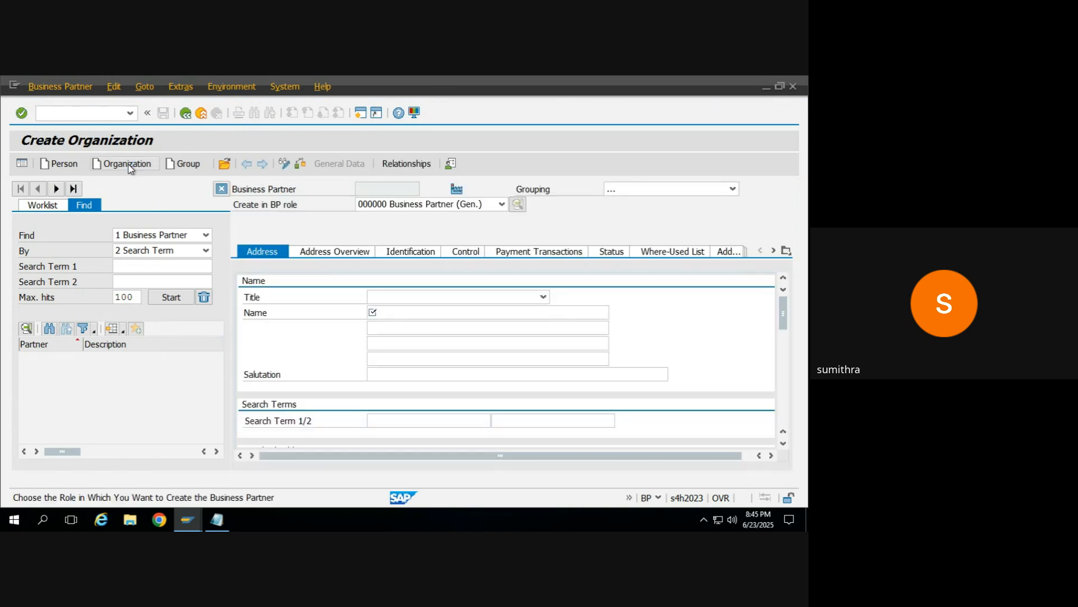
click(222, 188)
click(390, 194)
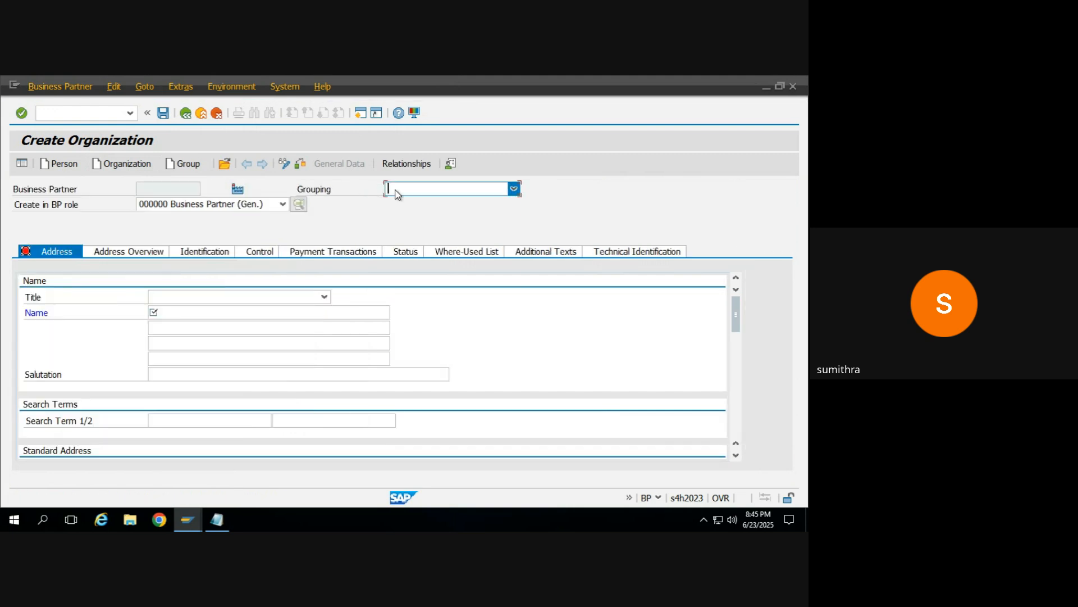
click(387, 249)
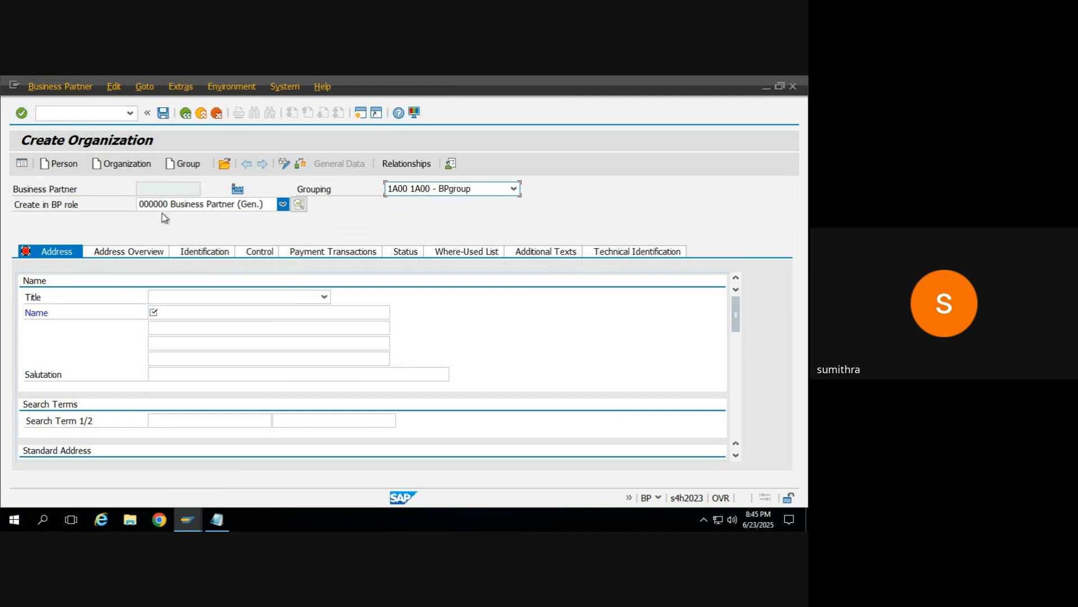
click(162, 315)
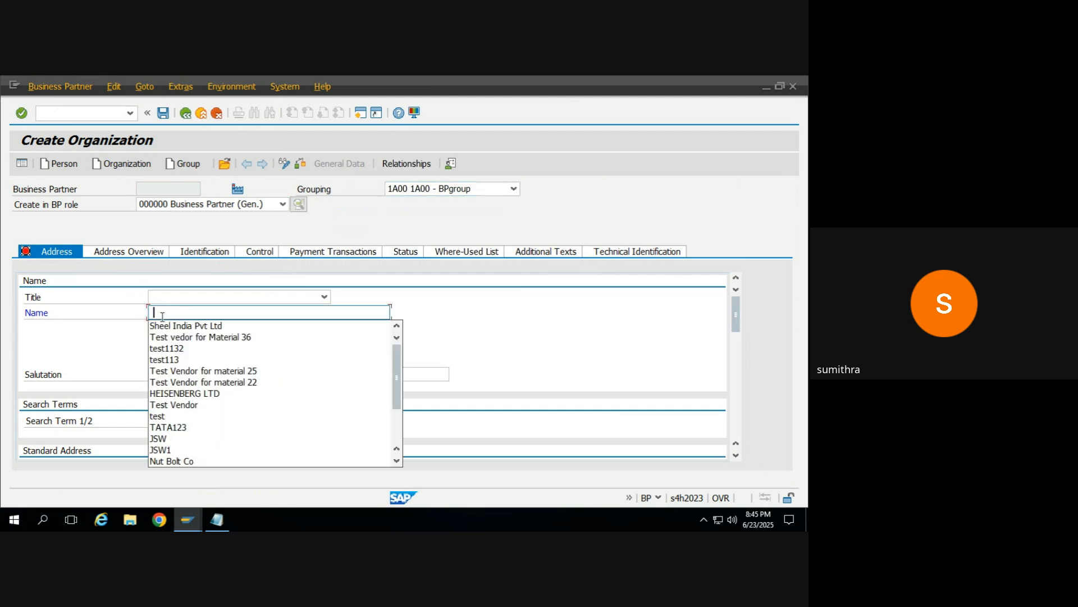
key(Down)
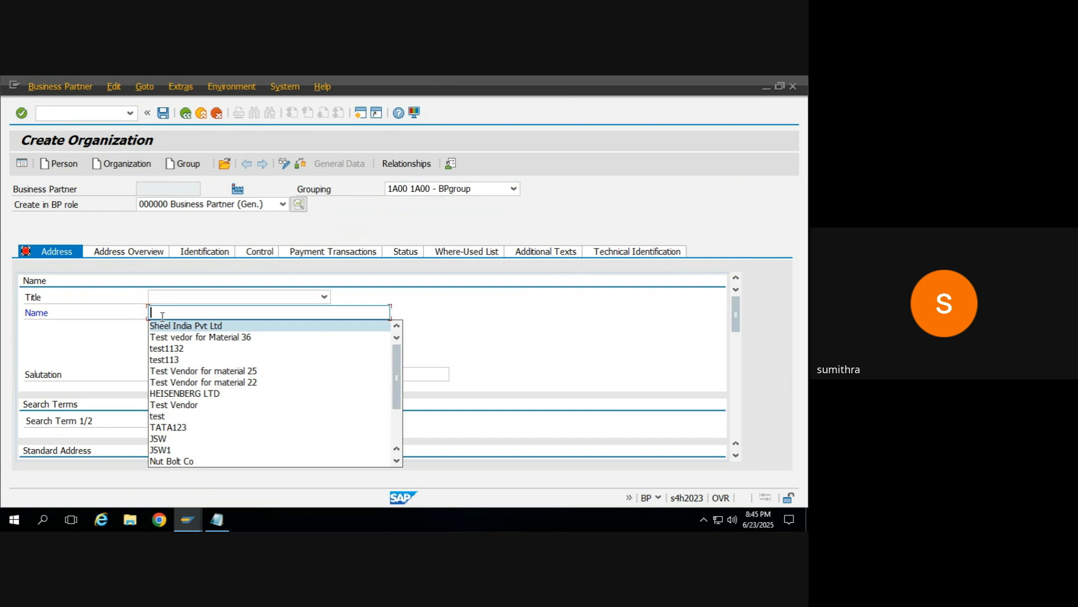
text(JSW1)
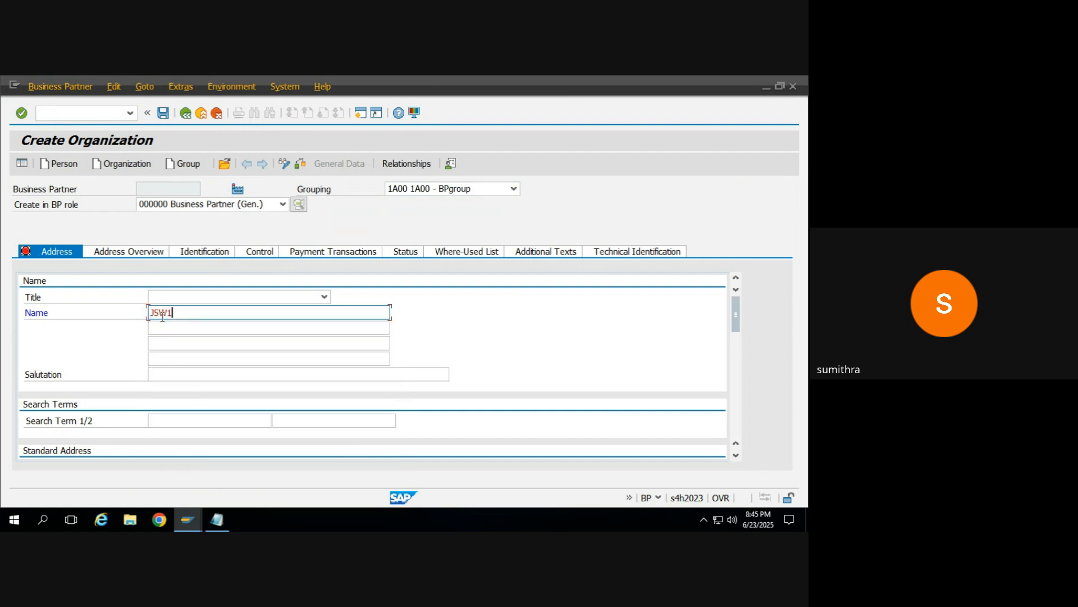
text(23)
Step: Fill in the organization's street and postal code in the standard address, set the country to IN and confirm
drag(734, 309, 731, 335)
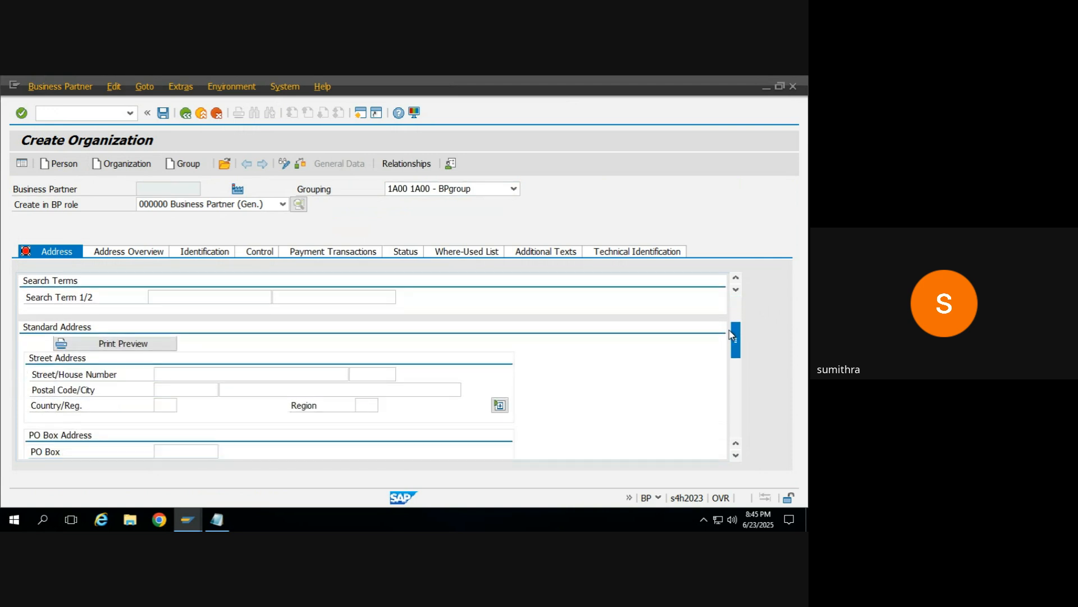
click(176, 377)
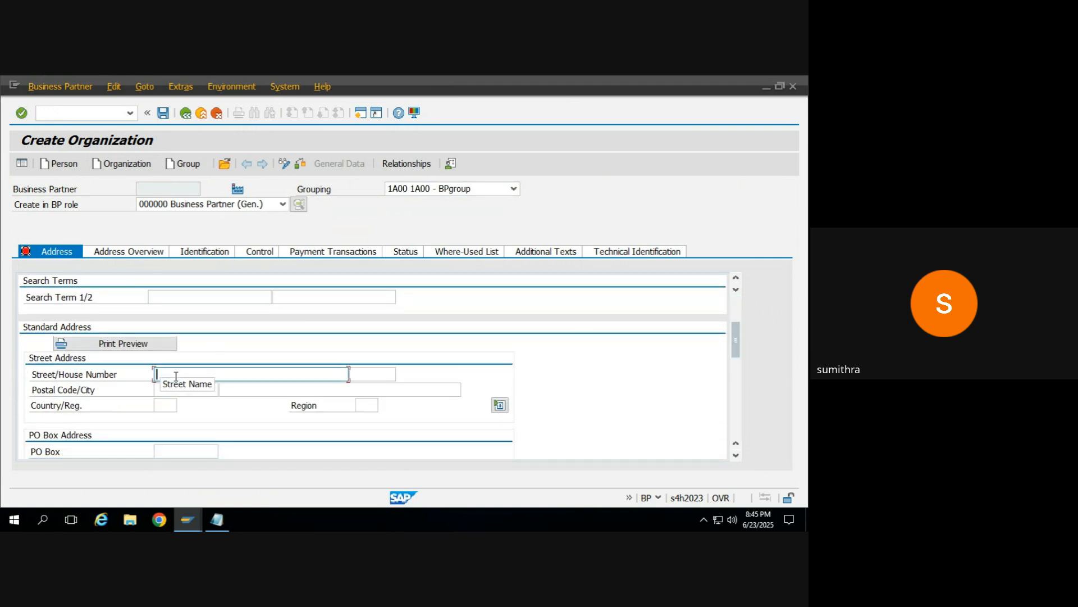
text(addres)
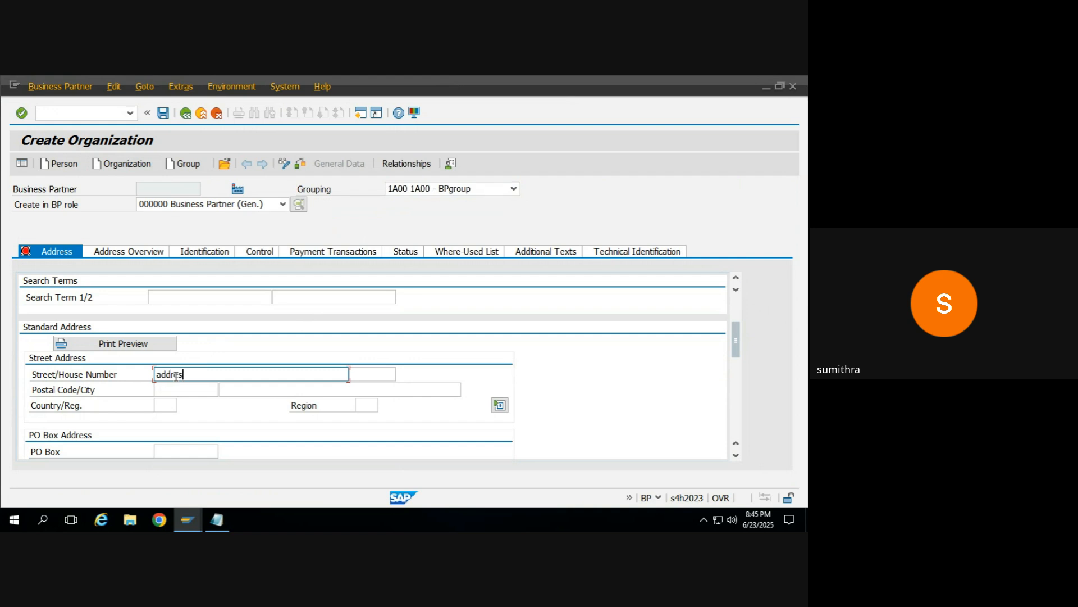
click(187, 395)
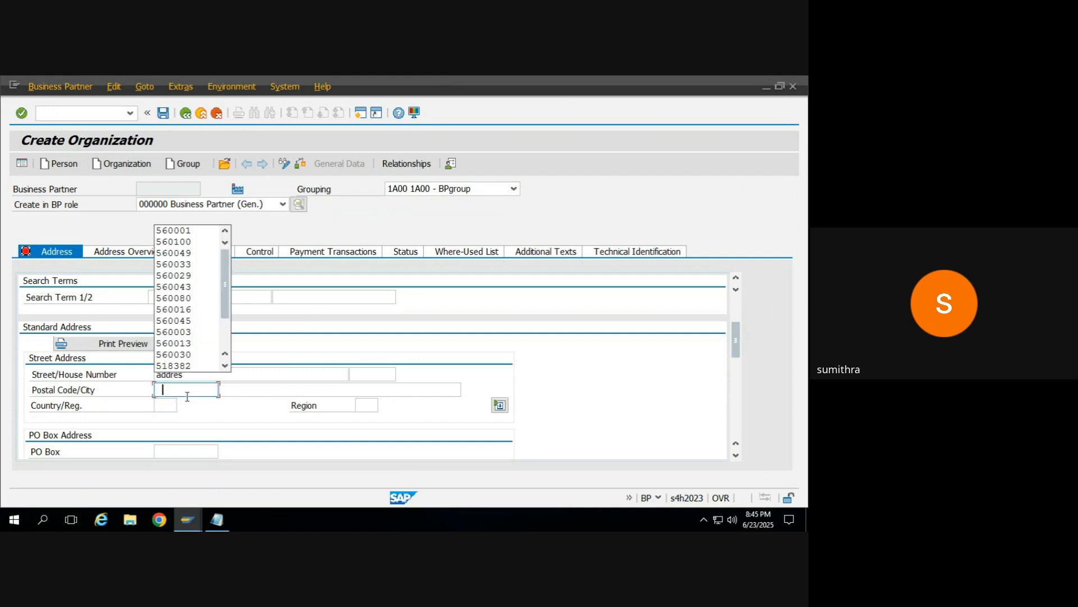
key(Return)
key(BackSpace)
key(BackSpace)
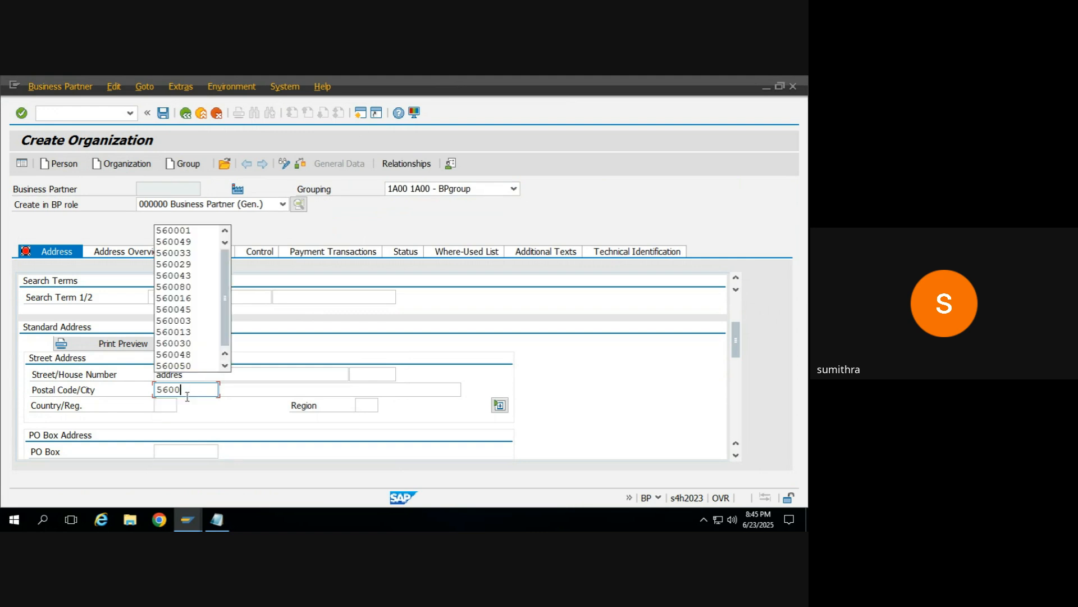
text(100)
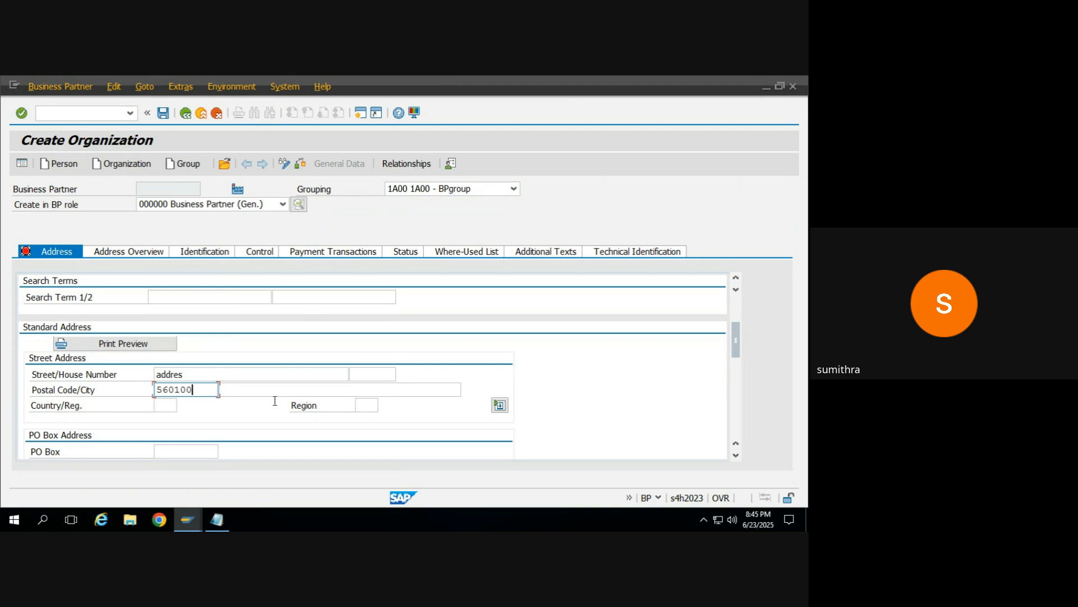
click(162, 406)
text(IN)
key(Return)
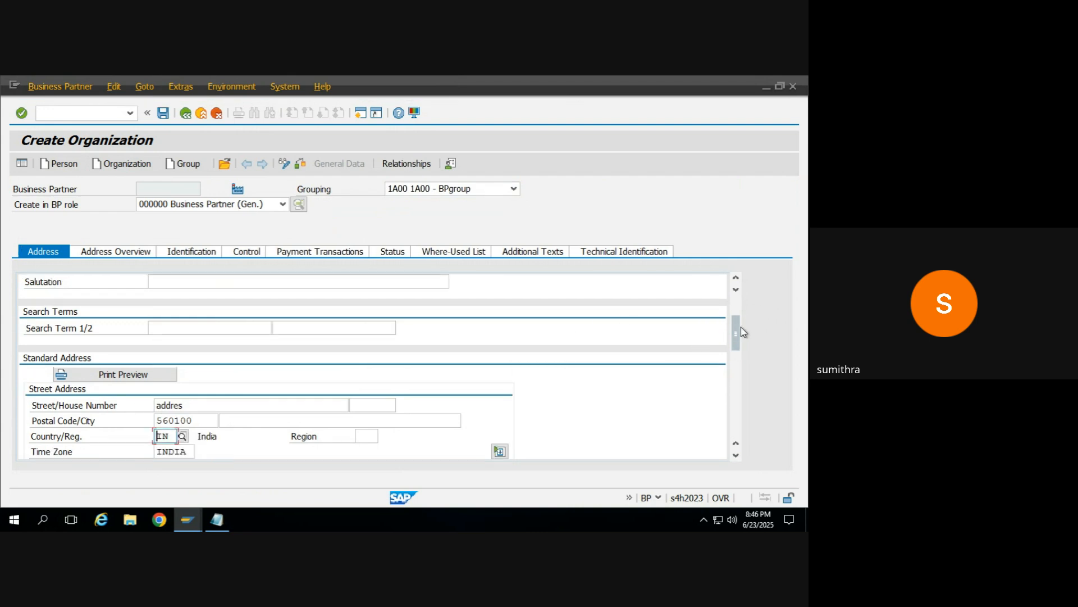
Step: Set the communication language to EN English and enter the organization's mobile phone number and e-mail address
drag(734, 340, 736, 377)
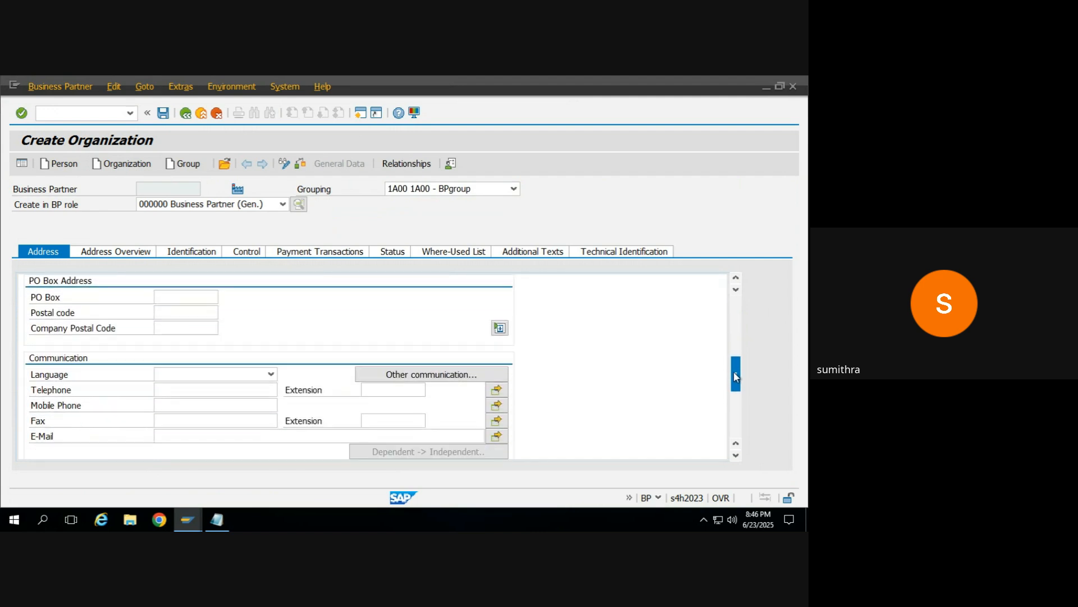
click(190, 373)
key(e)
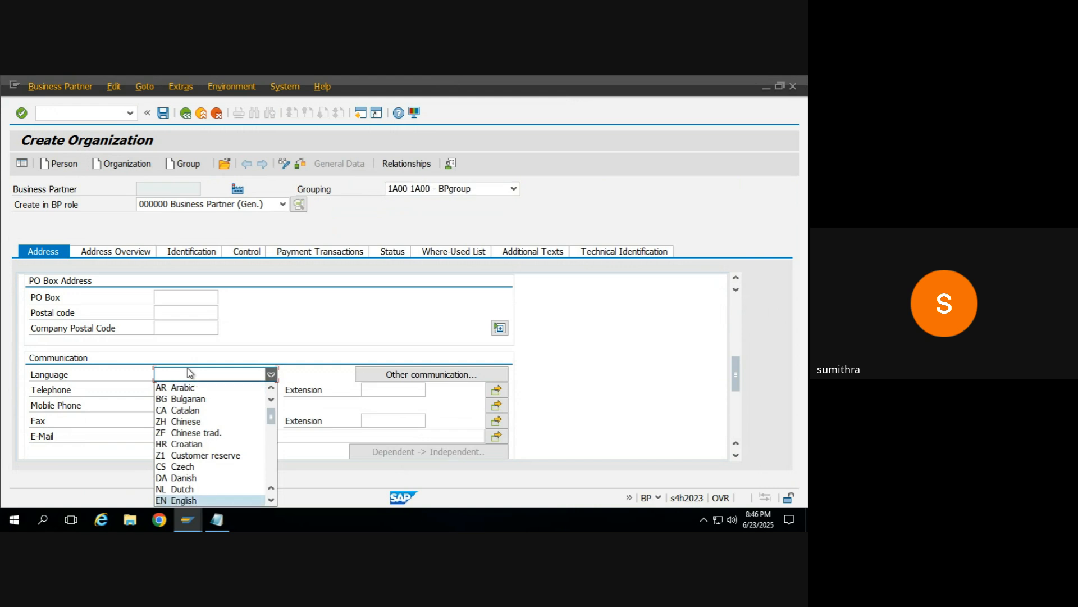
click(191, 501)
click(175, 403)
text(46456576)
click(185, 434)
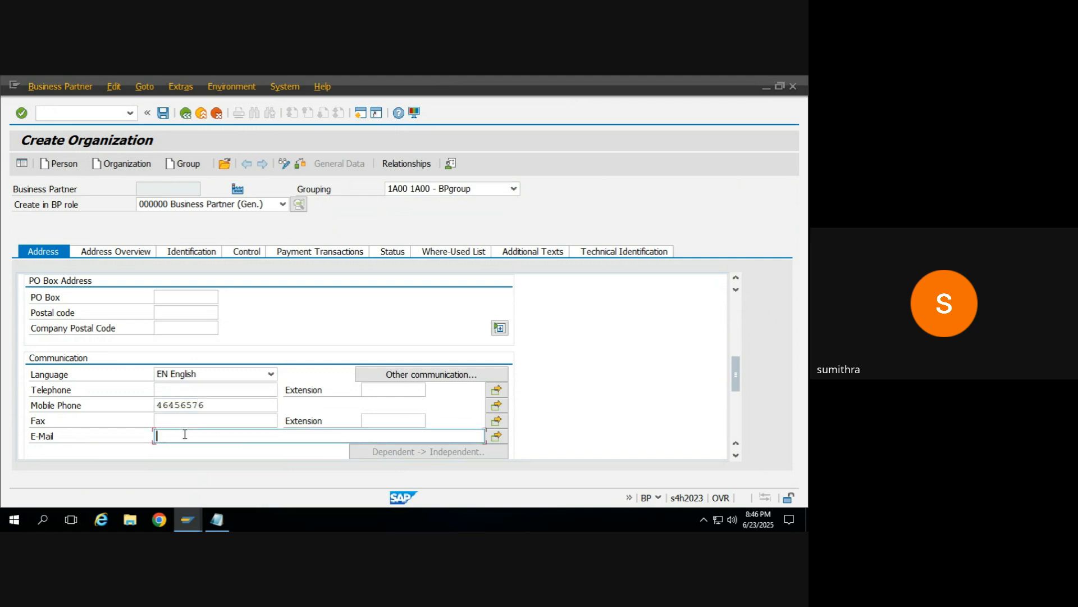
Step: Review the organization's identification, control, payment transaction and status data, and save the new business partner
click(110, 251)
click(178, 251)
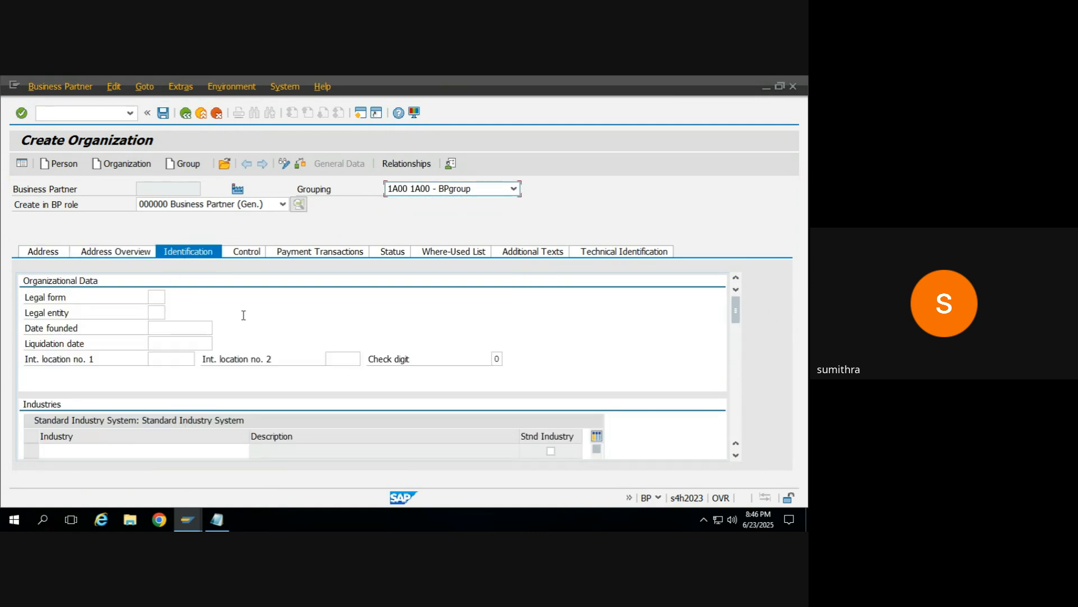
click(242, 253)
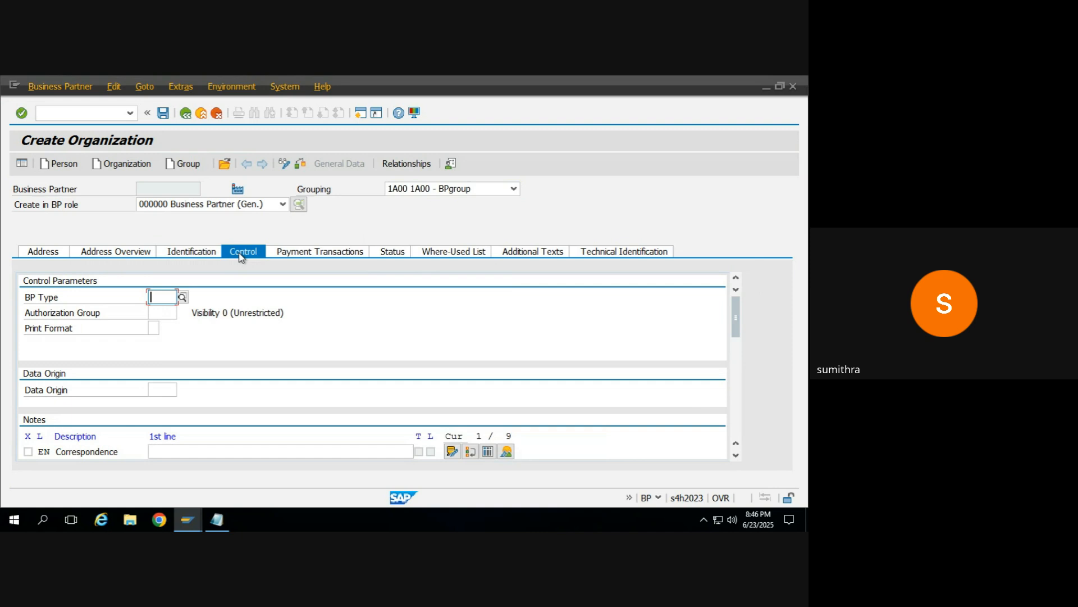
click(290, 253)
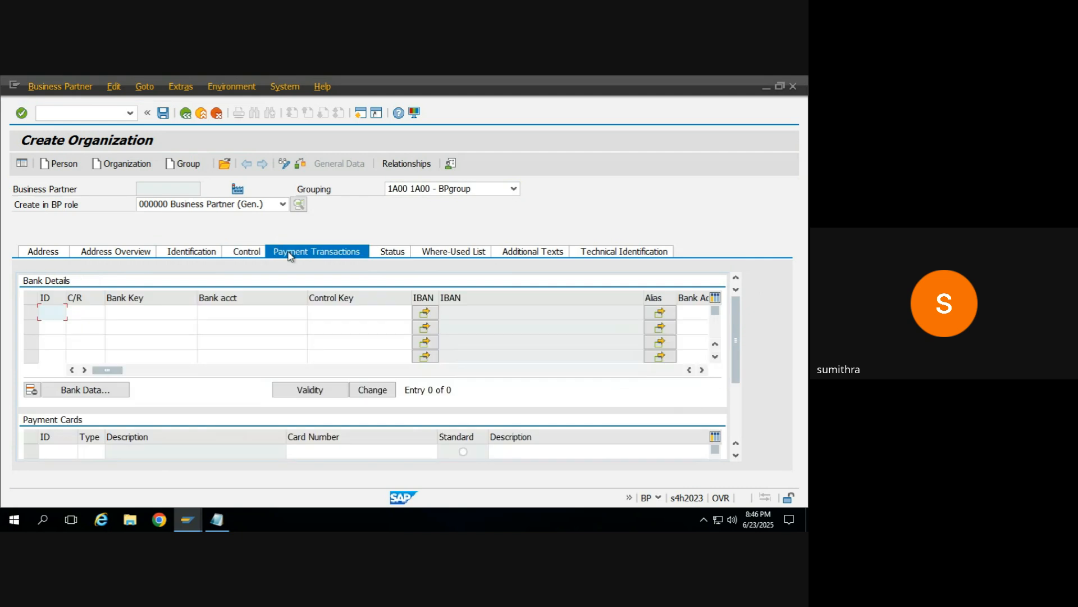
click(391, 254)
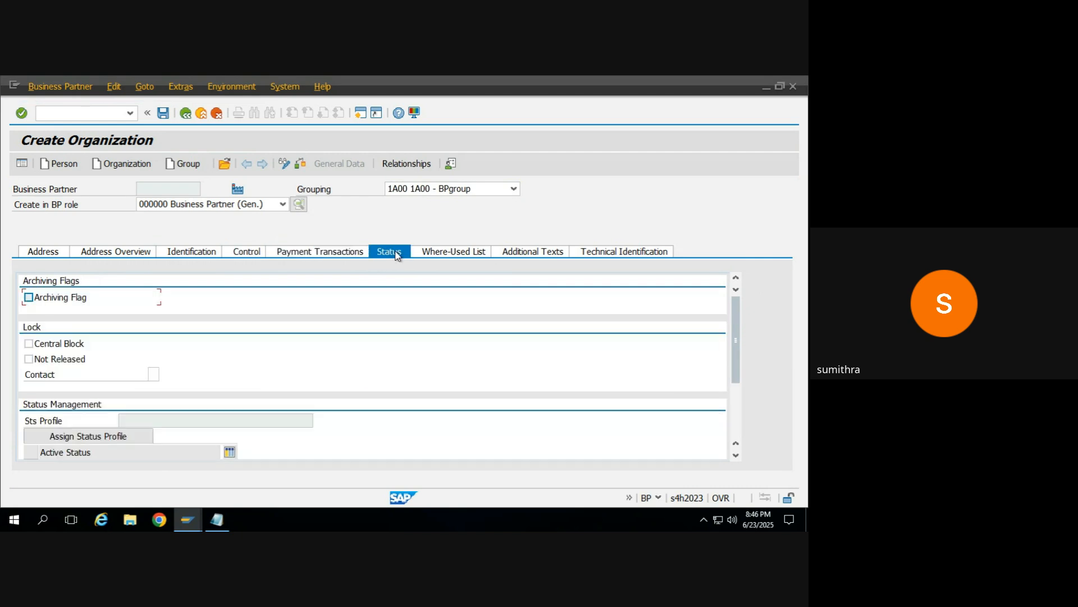
click(439, 254)
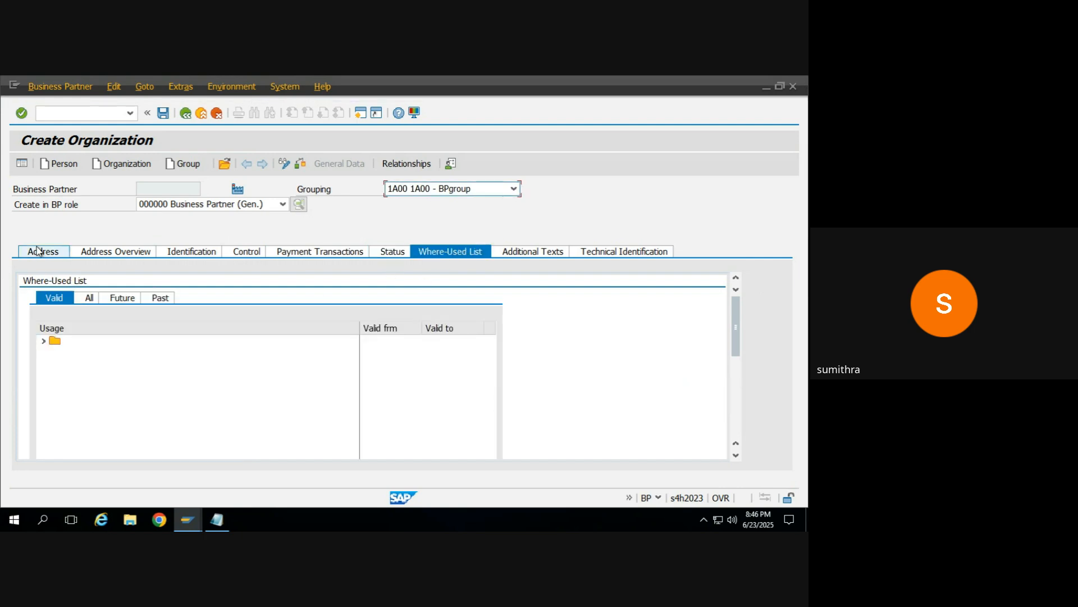
click(163, 114)
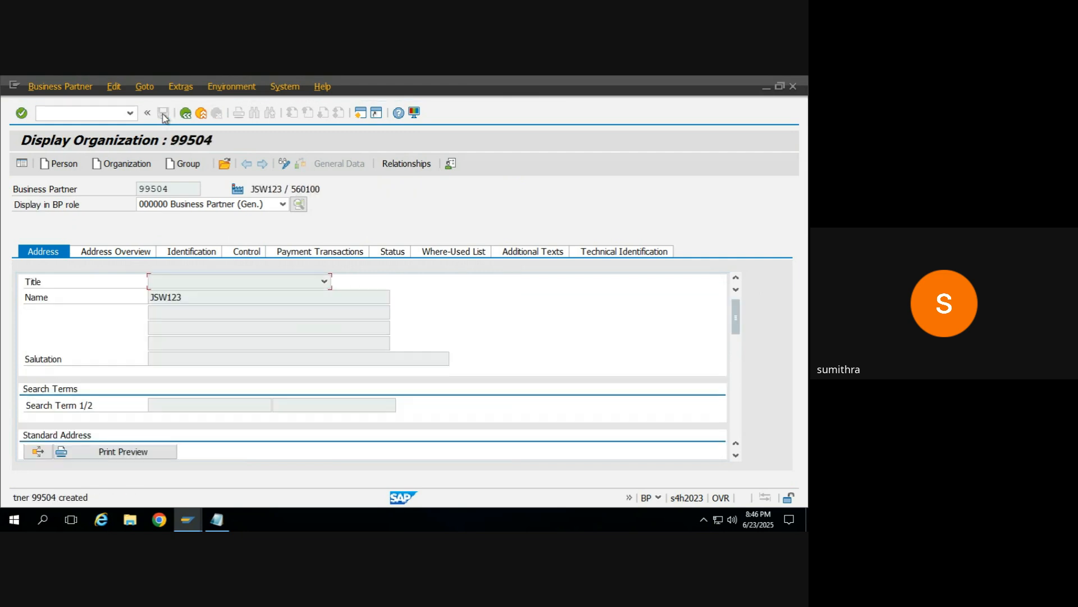
Step: Select the new business partner's number and switch the record to change mode
double_click(171, 188)
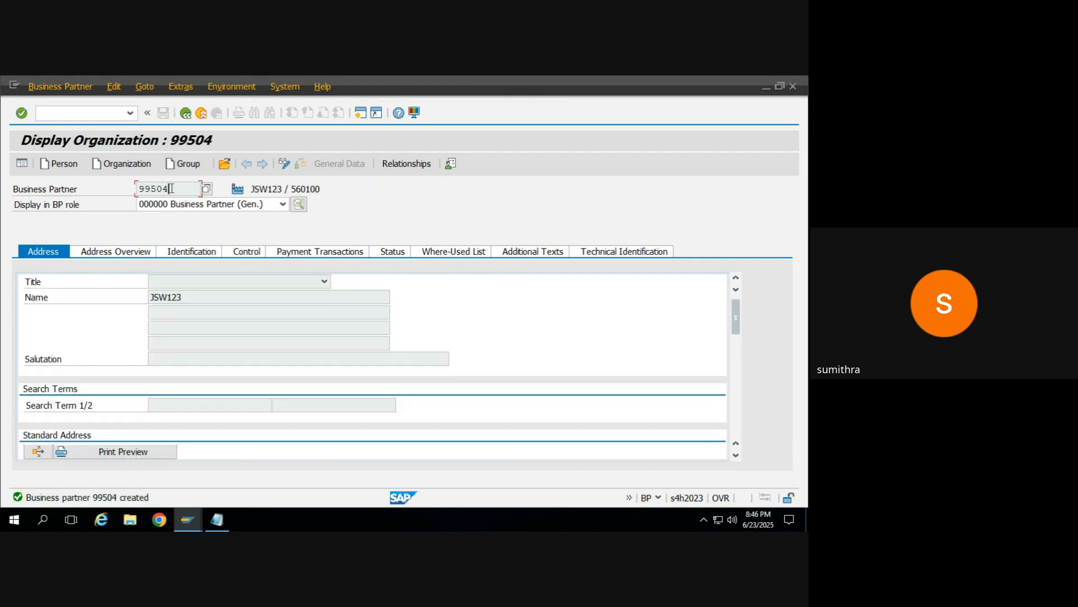
click(171, 188)
click(287, 166)
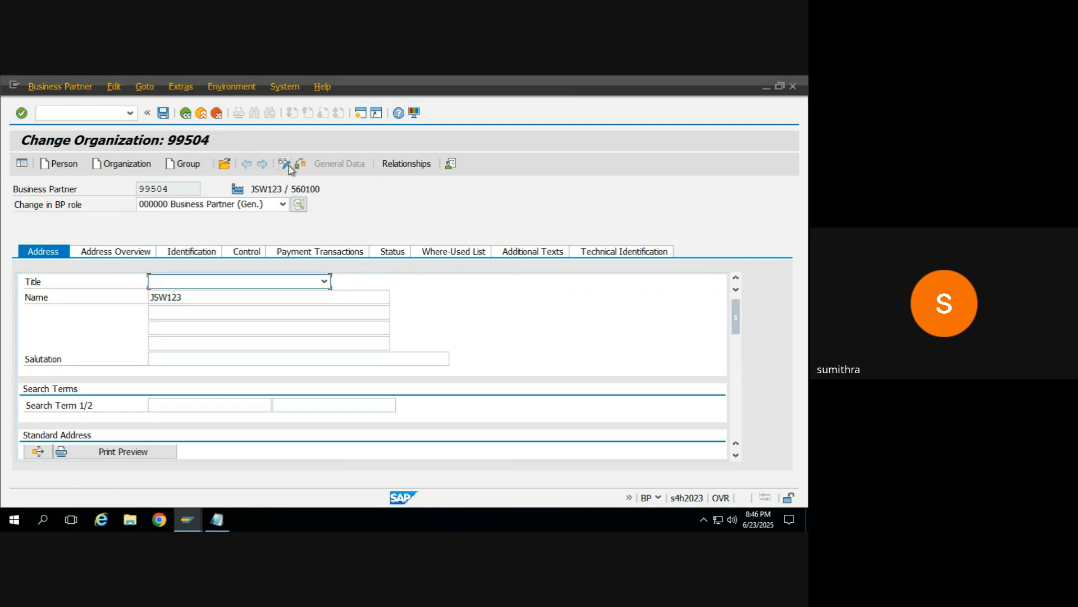
Step: Assign the role FLVN01 Supplier to the new business partner
click(253, 204)
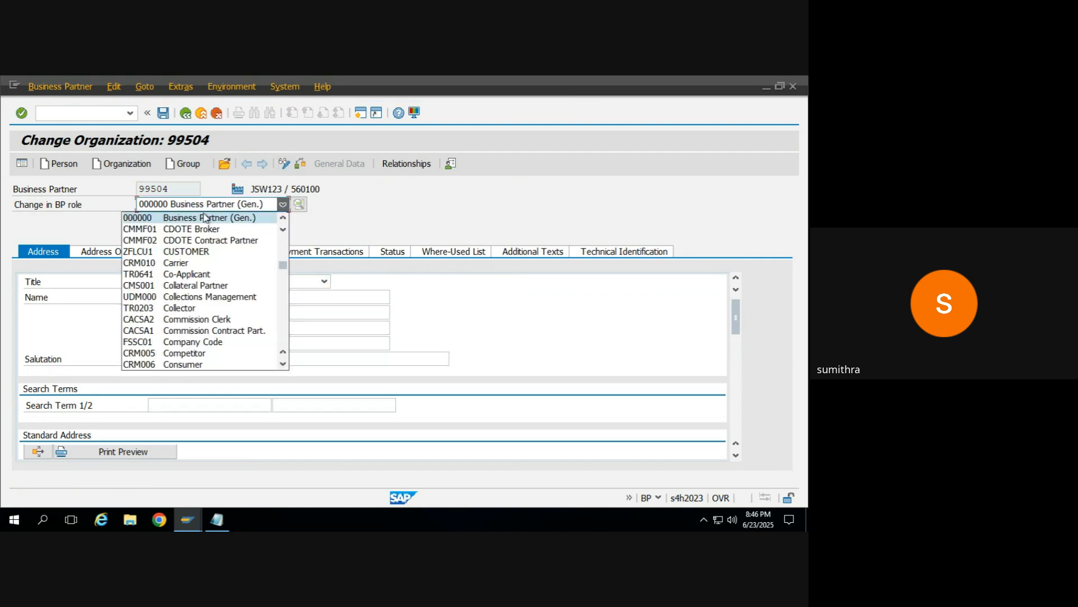
click(121, 158)
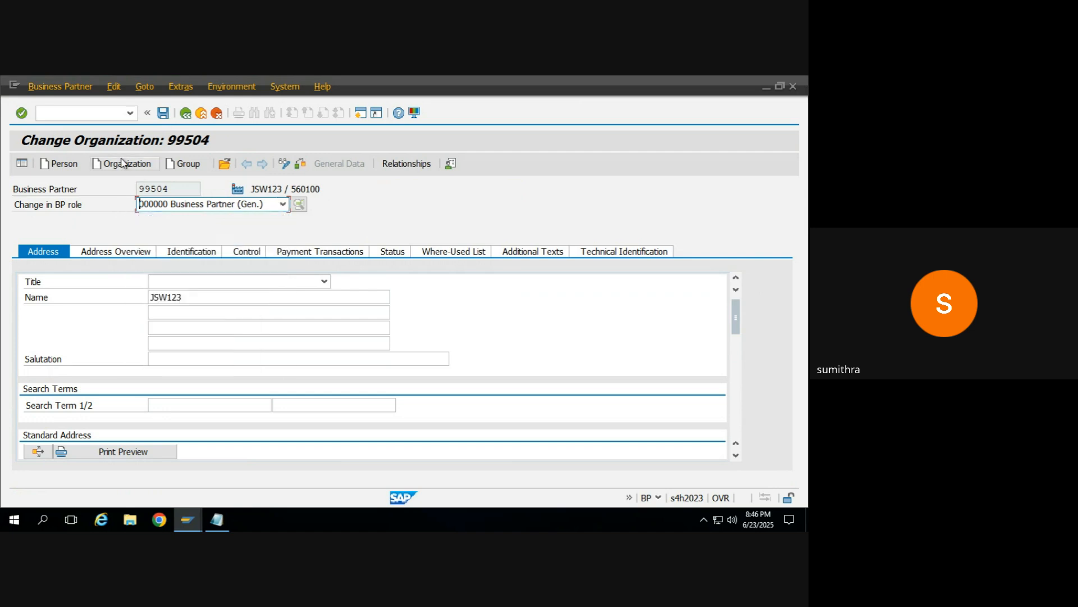
click(181, 205)
key(Down)
key(Down)
key(Down)
key(Down)
key(Down)
key(Down)
key(Down)
key(Down)
key(Down)
key(Down)
key(Down)
key(Down)
key(Down)
key(Down)
key(Down)
key(Down)
key(Down)
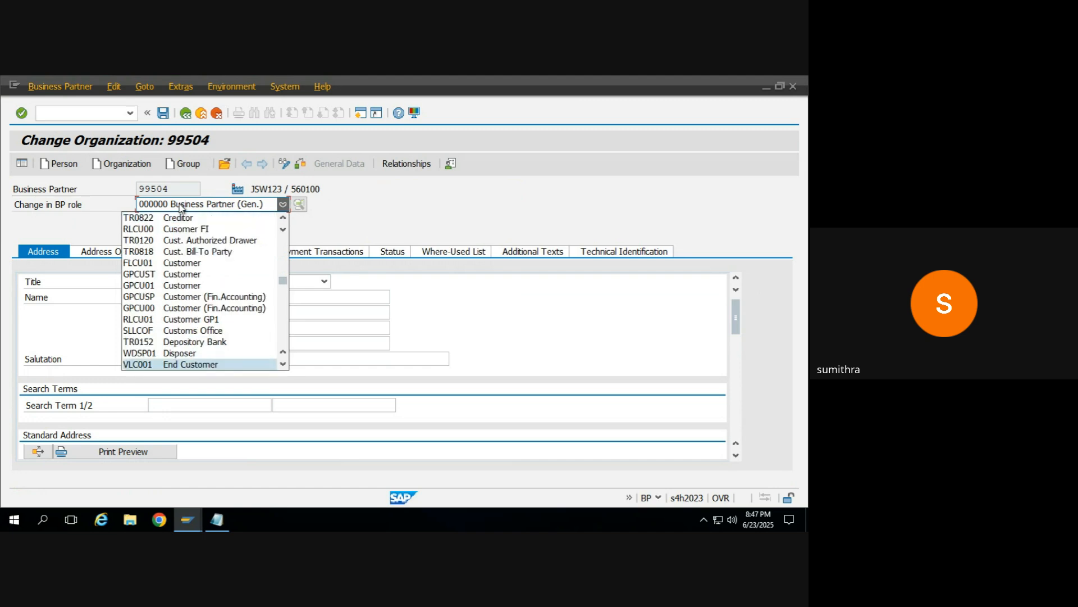
key(Down)
key(Down)
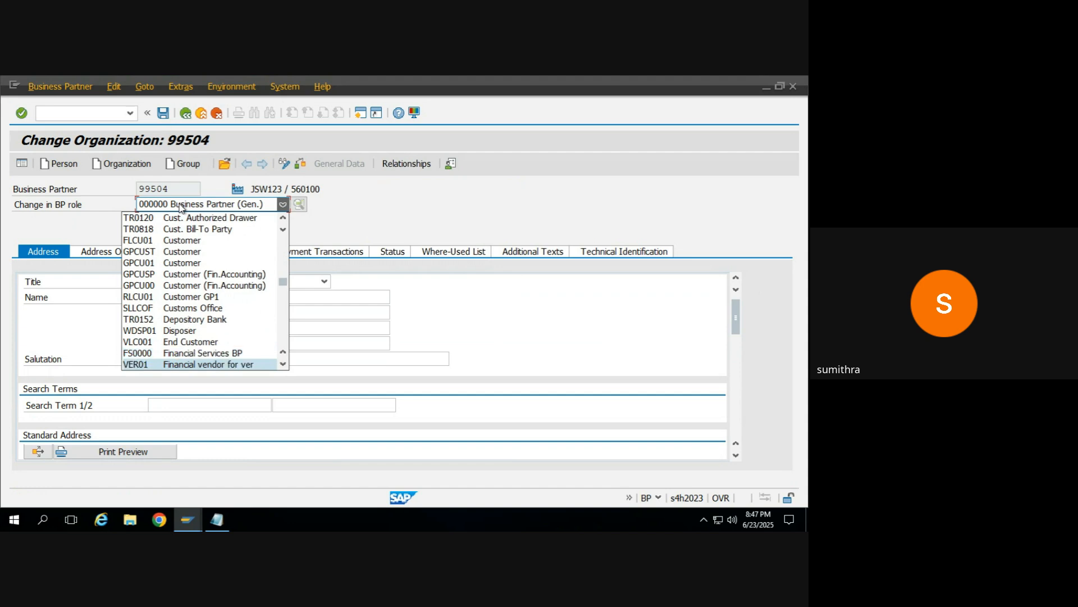
key(Down)
key(Down)
key(Down)
key(Down)
key(Down)
key(Down)
key(Down)
key(Down)
key(Down)
key(Down)
key(Down)
key(Down)
key(Down)
key(Down)
key(Down)
key(Down)
key(Down)
key(Down)
key(Down)
key(Down)
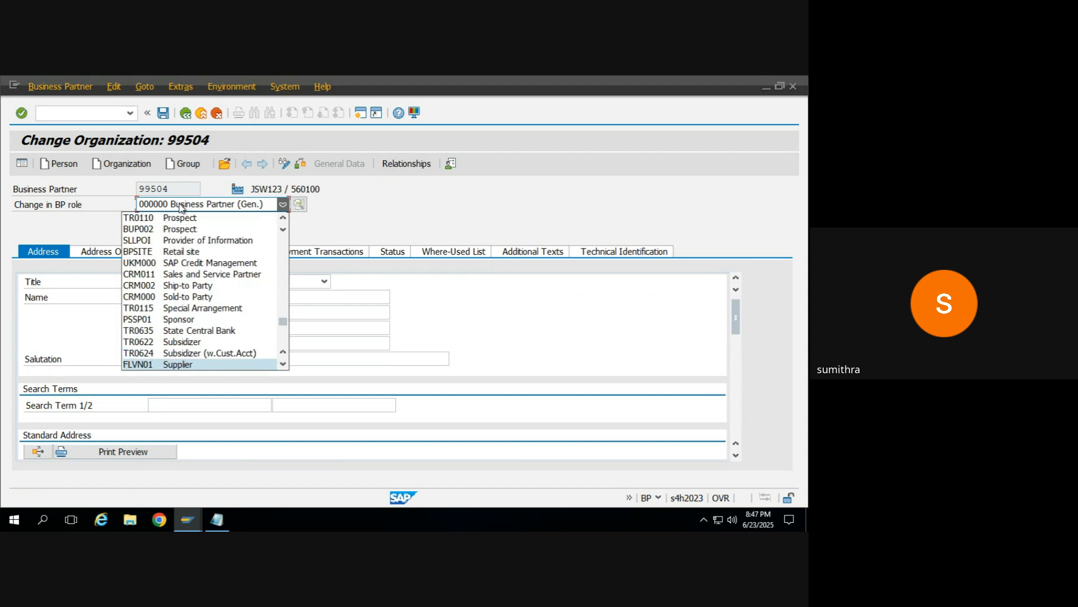
click(180, 367)
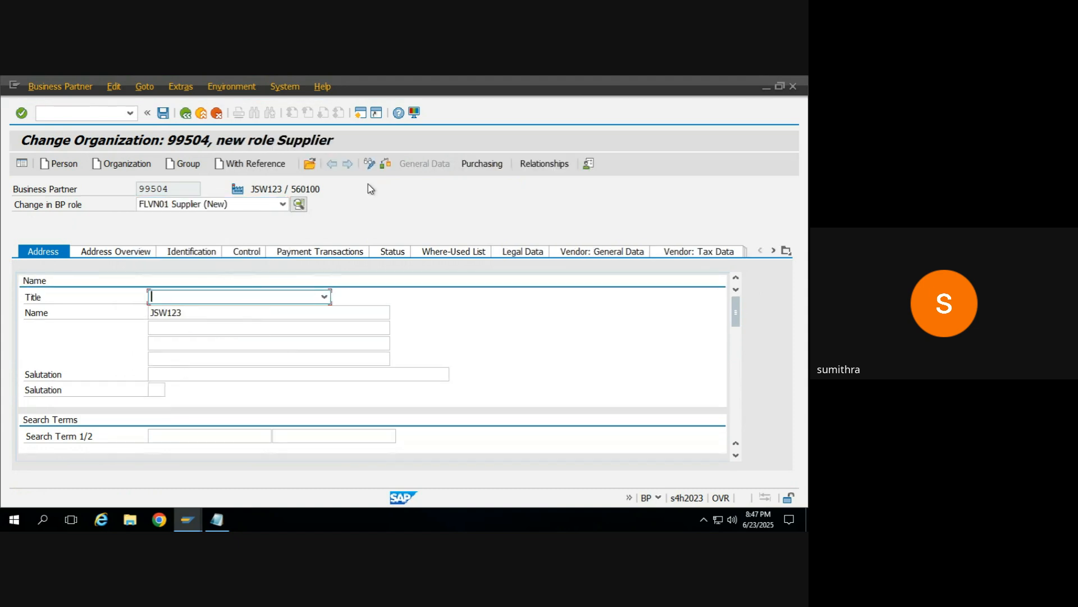
Step: Open the supplier's purchasing data and enter purchasing organization 0001
click(473, 165)
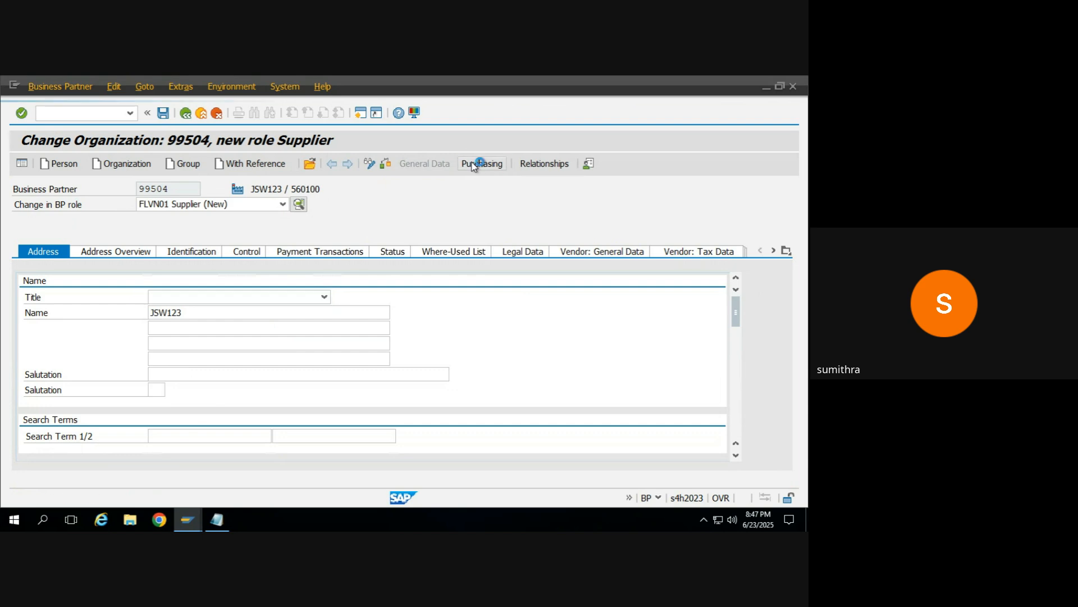
click(170, 188)
click(152, 267)
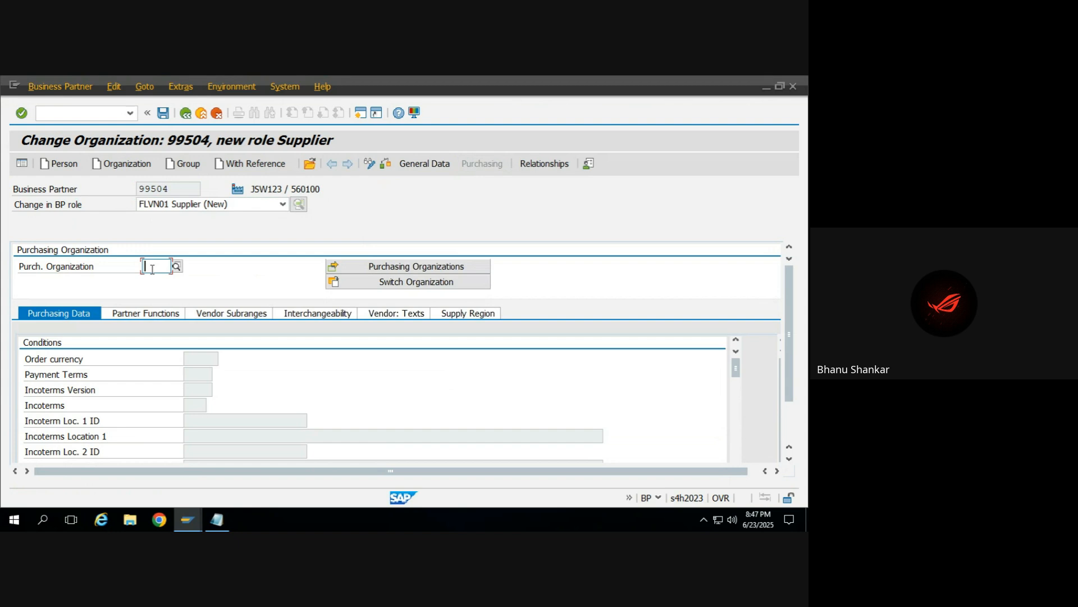
click(282, 204)
click(461, 201)
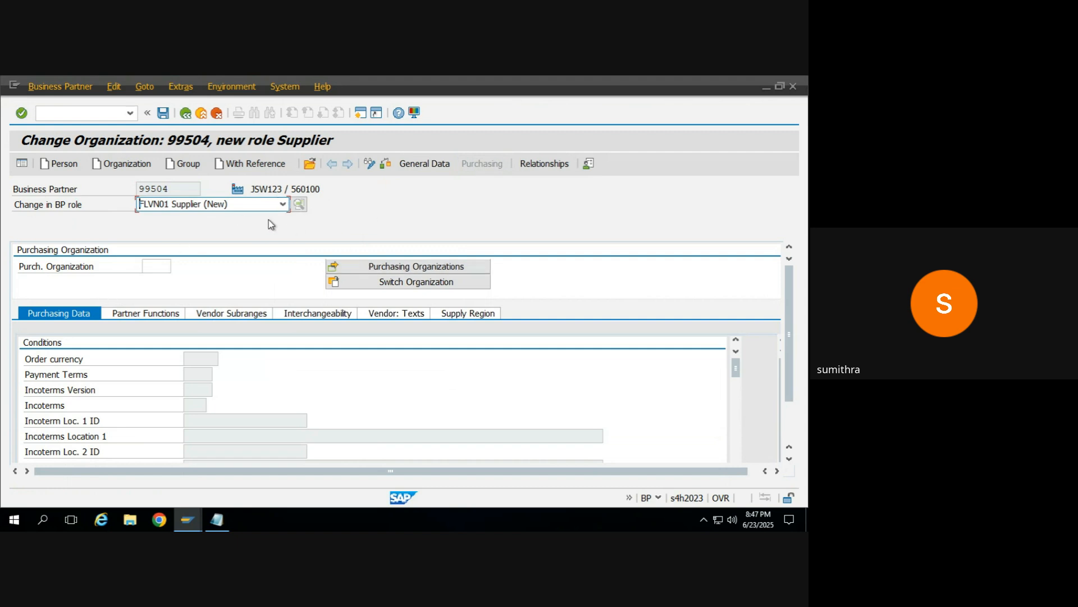
click(156, 261)
click(156, 262)
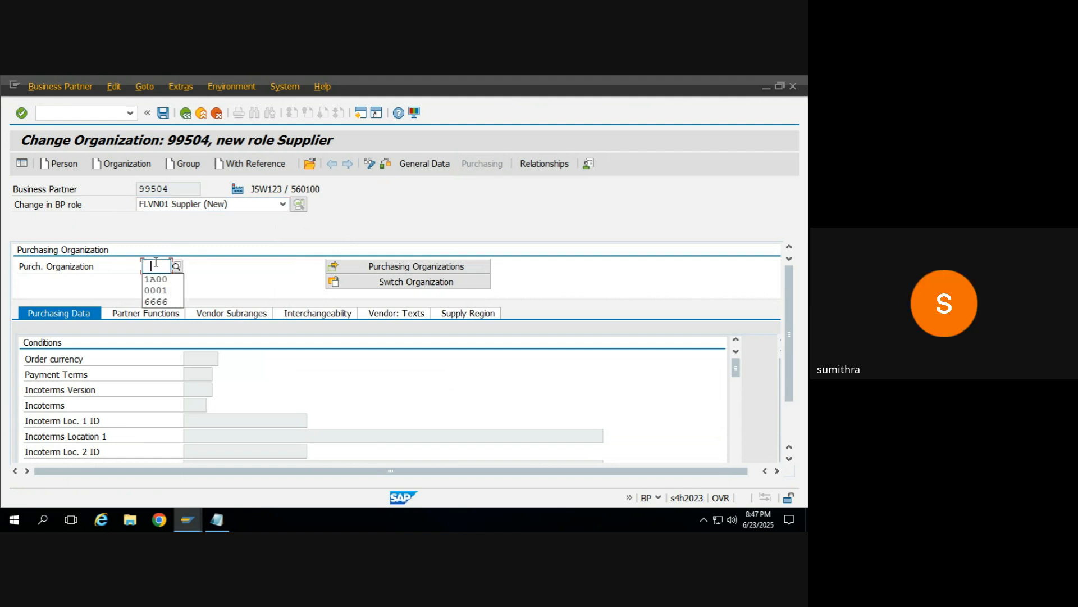
click(155, 290)
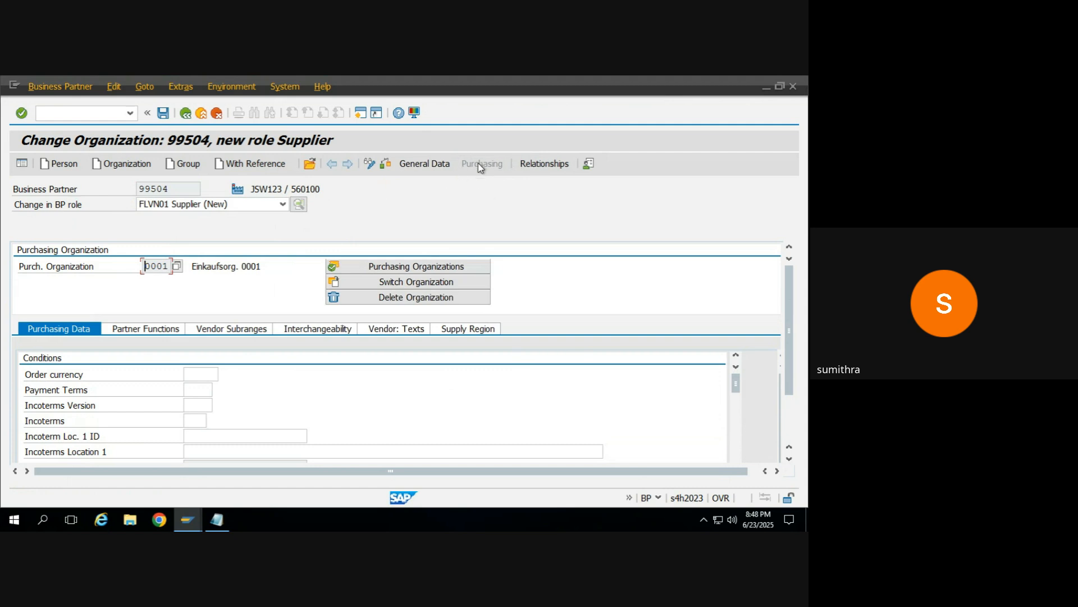
Step: Set the supplier's order currency to INR and payment terms to 0003 in the purchasing conditions
click(214, 375)
key(Down)
key(Return)
key(Tab)
key(Down)
key(Return)
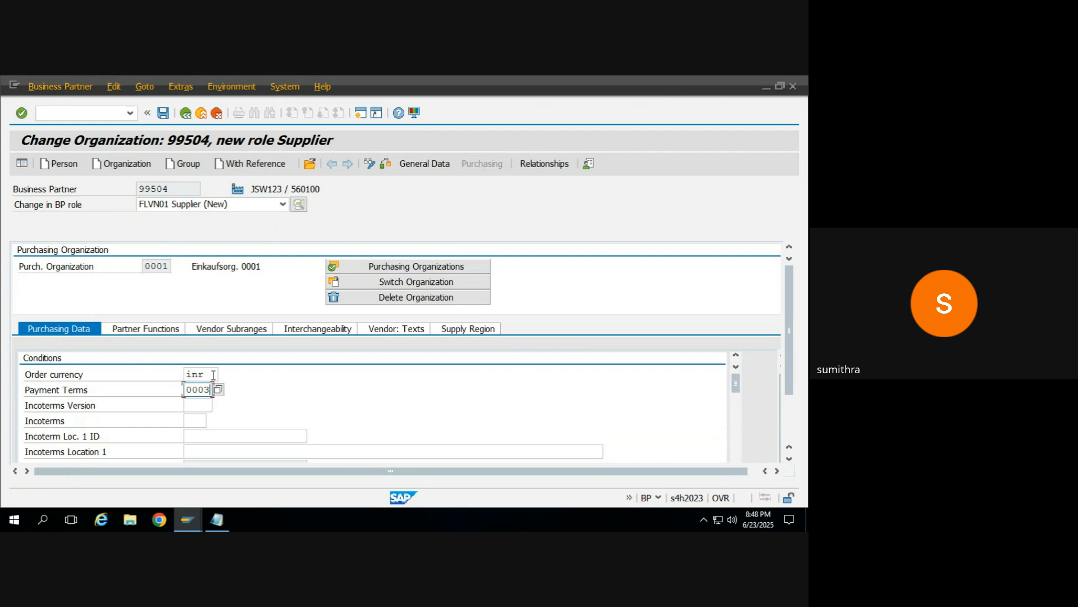
Step: Review the supplier's partner functions and vendor subranges, and save the supplier role data
click(138, 330)
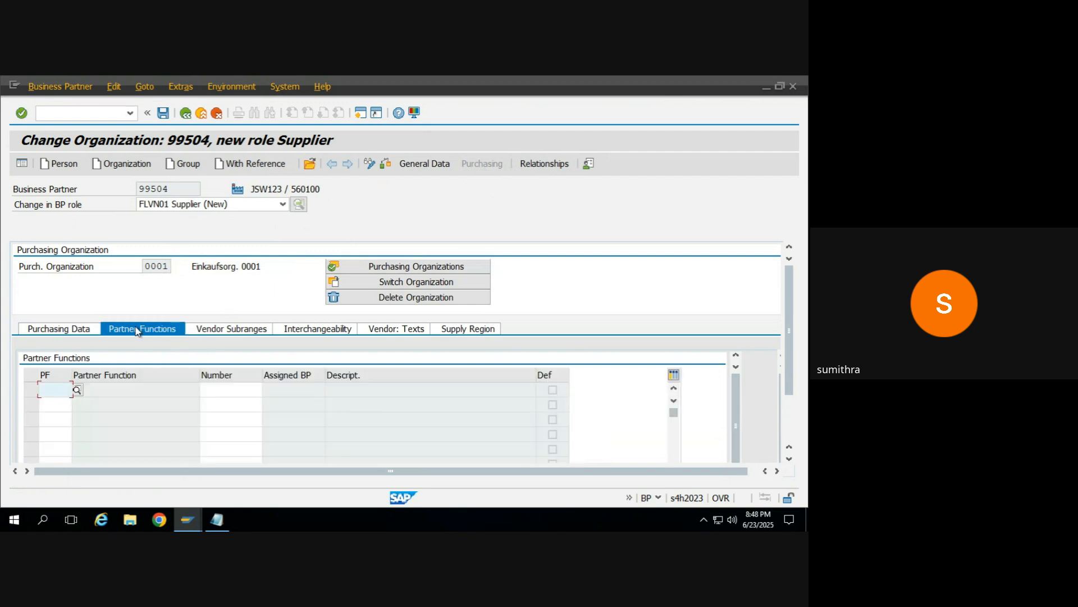
click(229, 327)
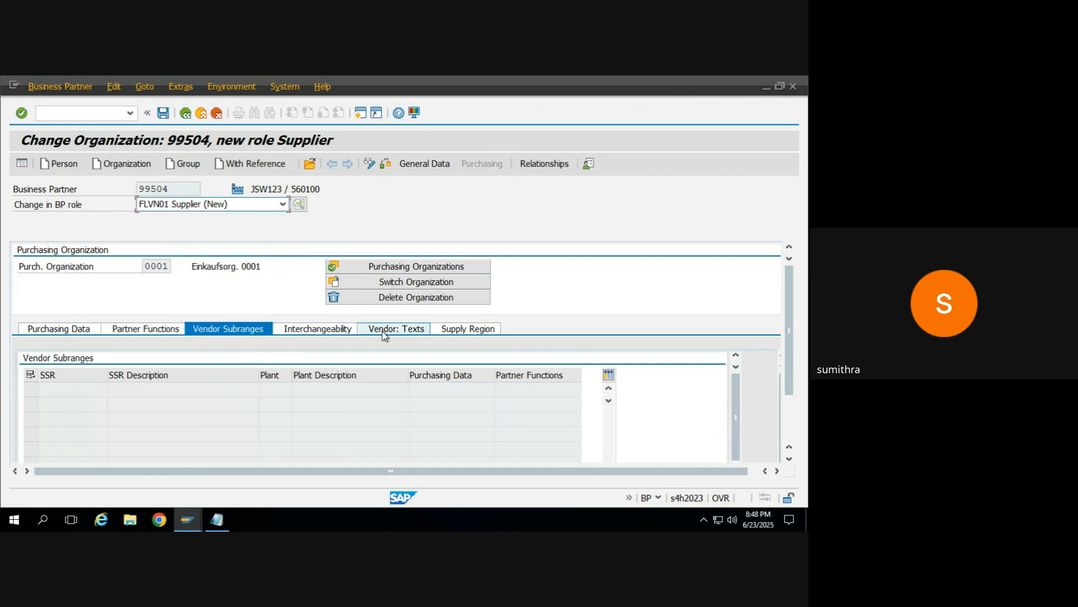
click(163, 113)
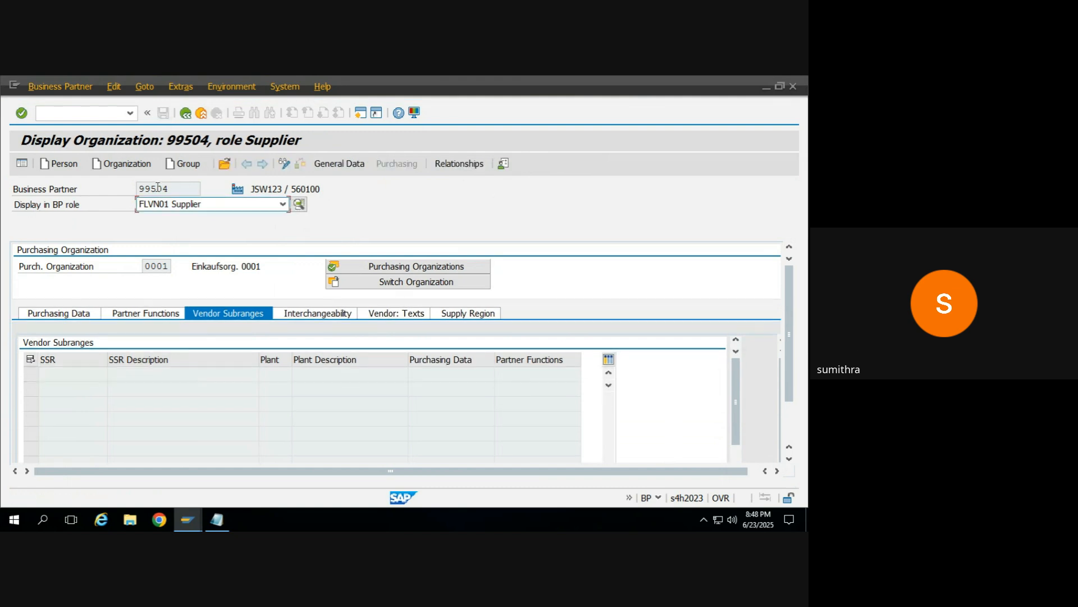
Step: Try to open company code 0001 for the business partner under role FS0000 Financial Services BP in display mode
click(150, 206)
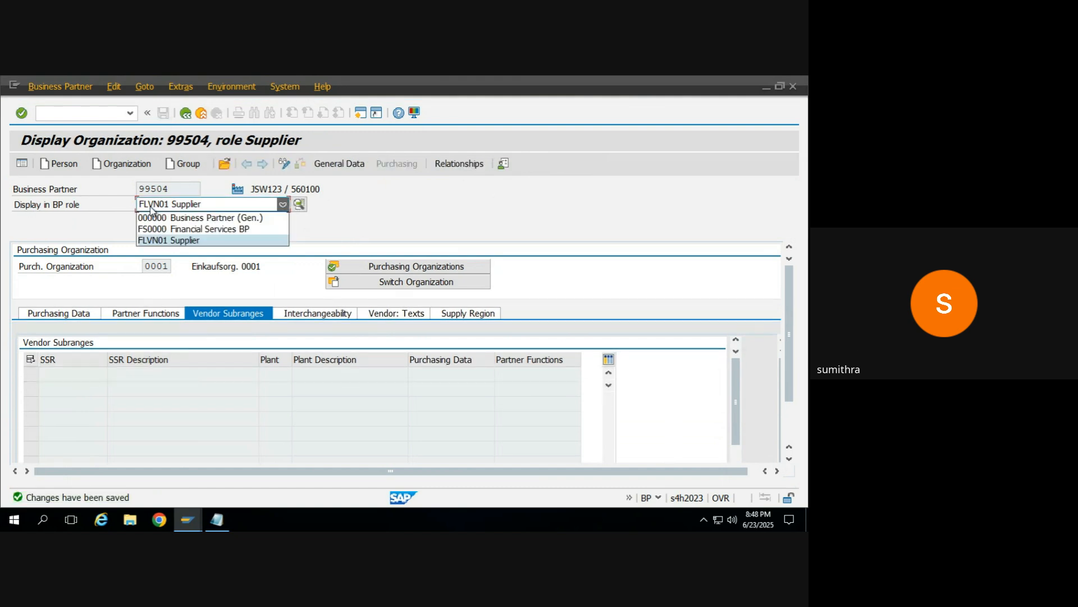
click(191, 230)
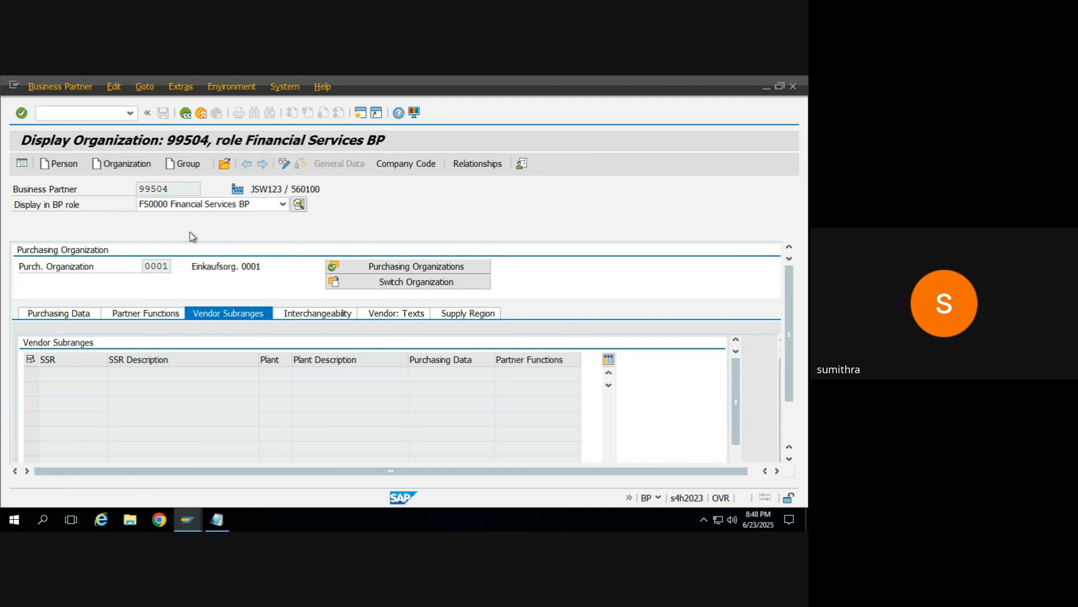
click(412, 164)
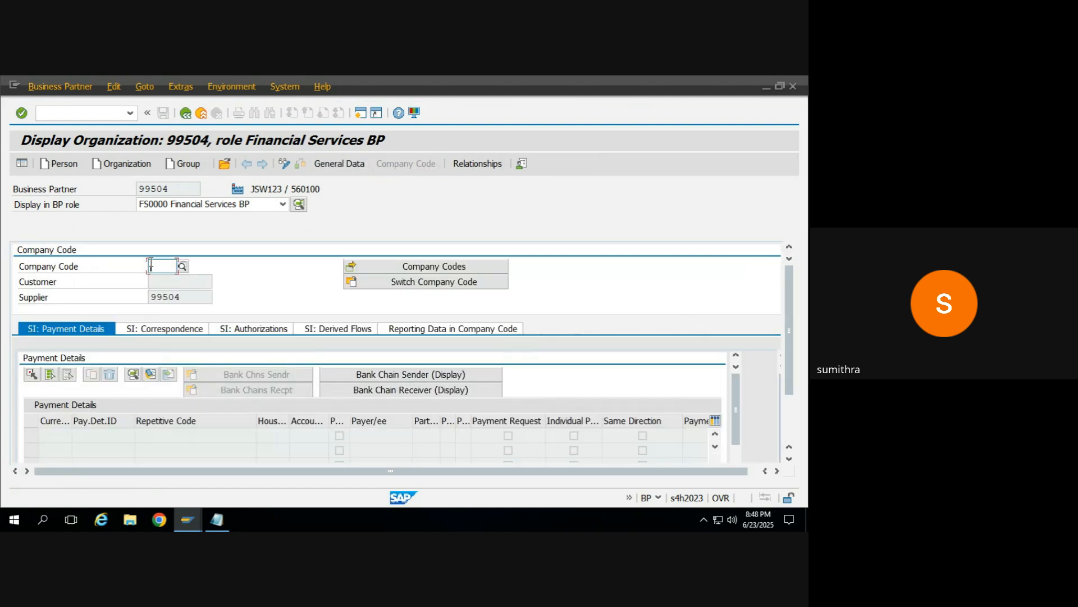
click(150, 264)
key(Down)
key(Down)
key(Return)
key(Return)
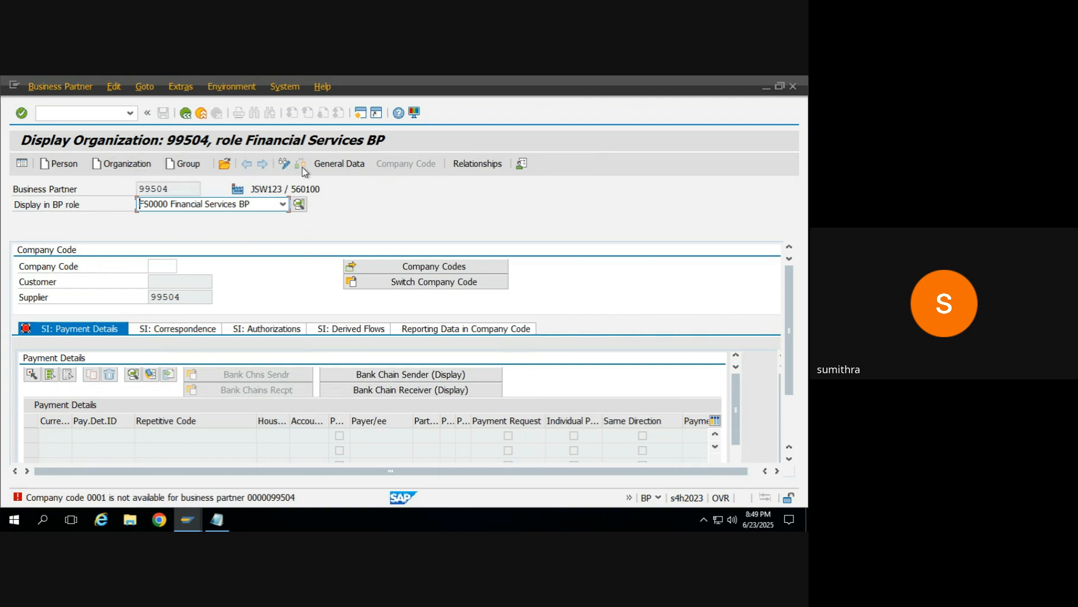
click(286, 164)
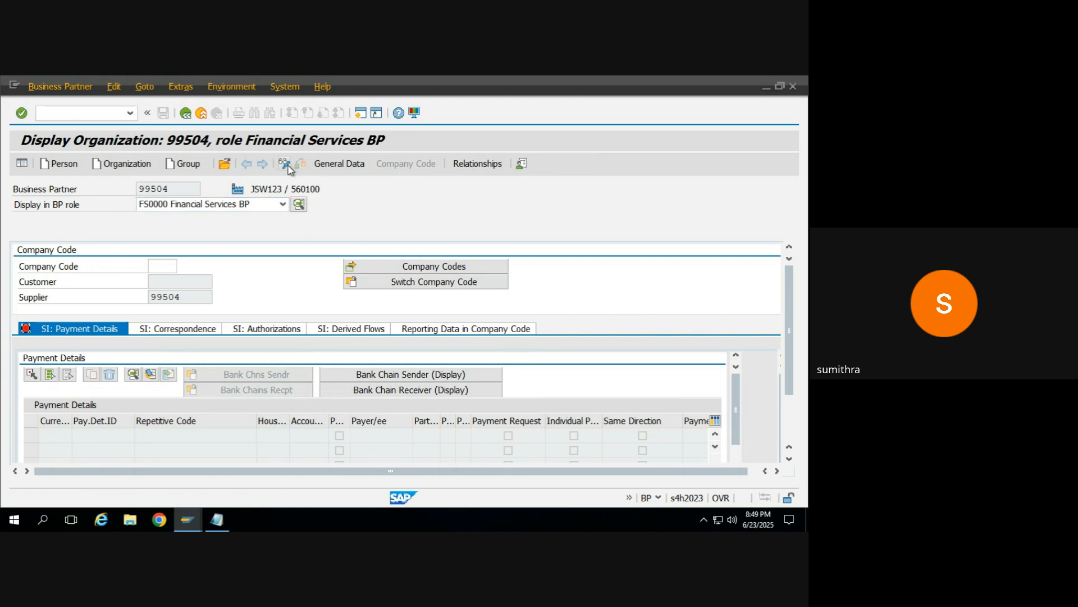
click(124, 165)
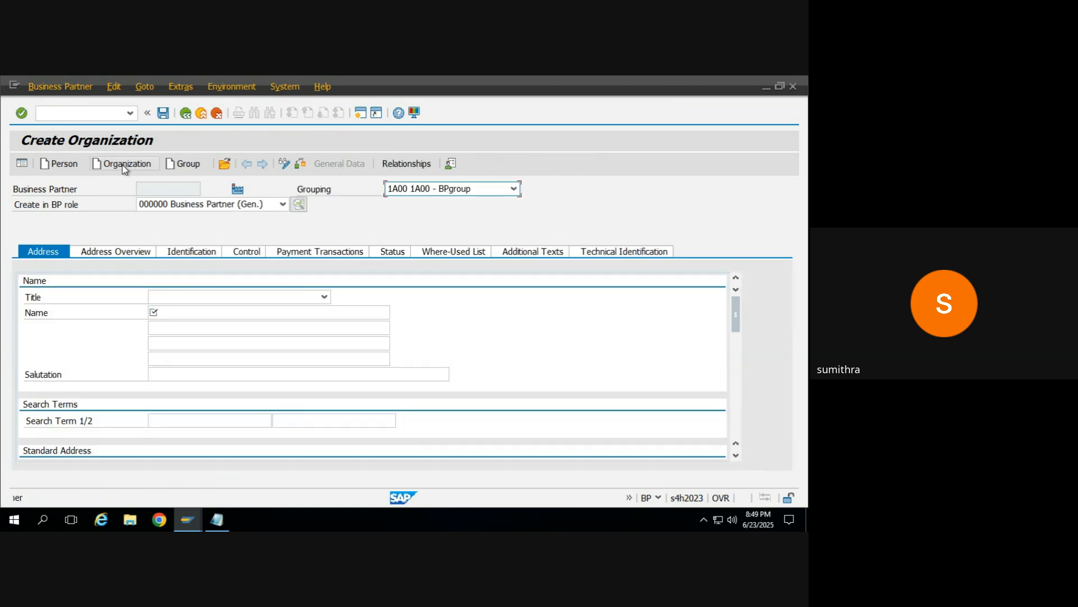
click(238, 207)
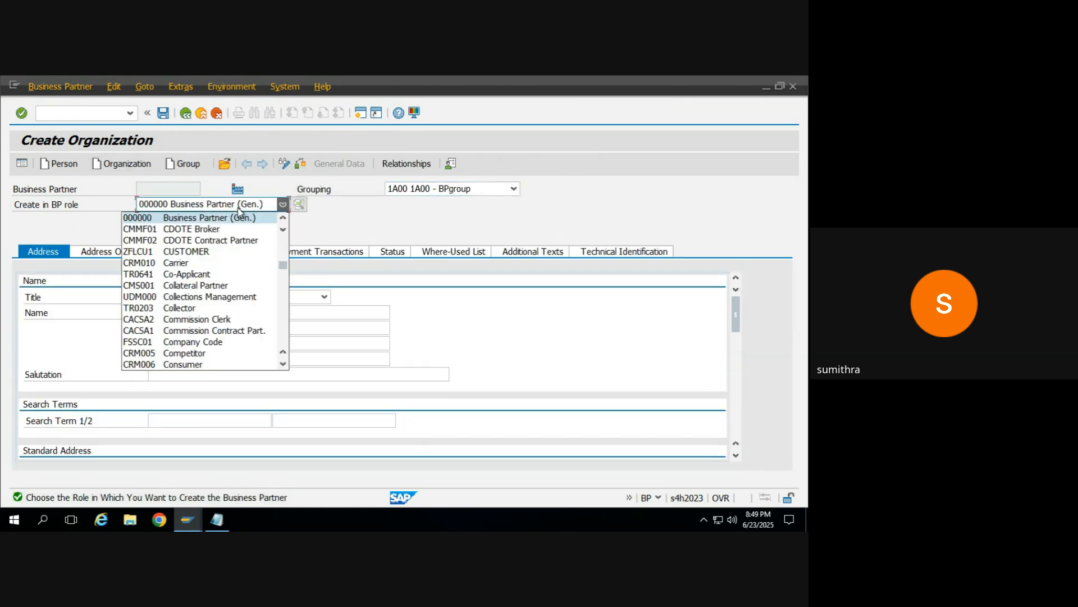
click(228, 167)
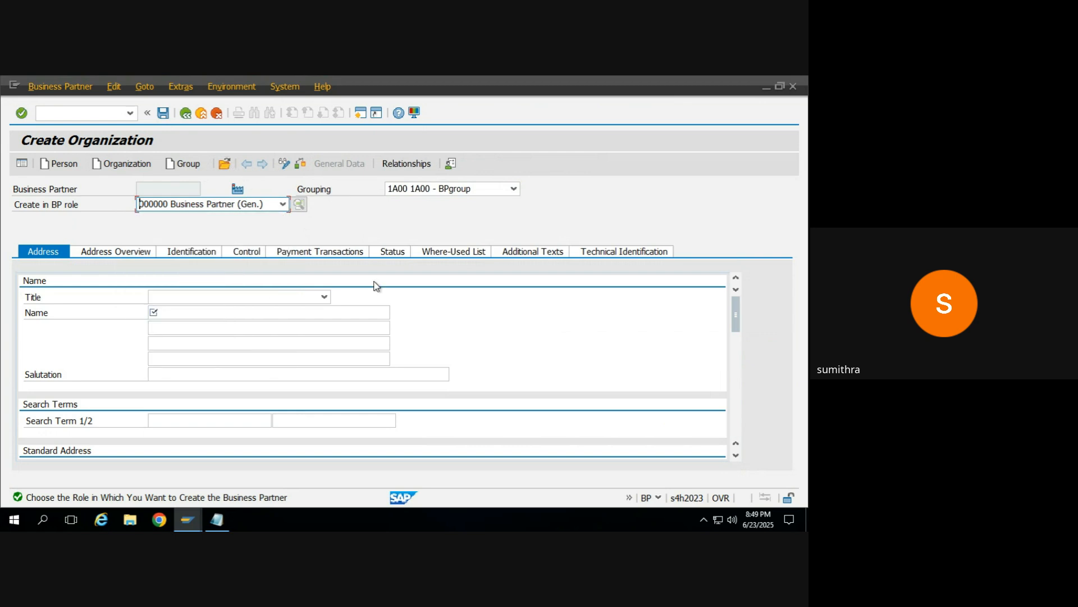
Step: Open the JSW123 business partner by its number, discarding the unsaved new organization, and switch the record to change mode
click(226, 164)
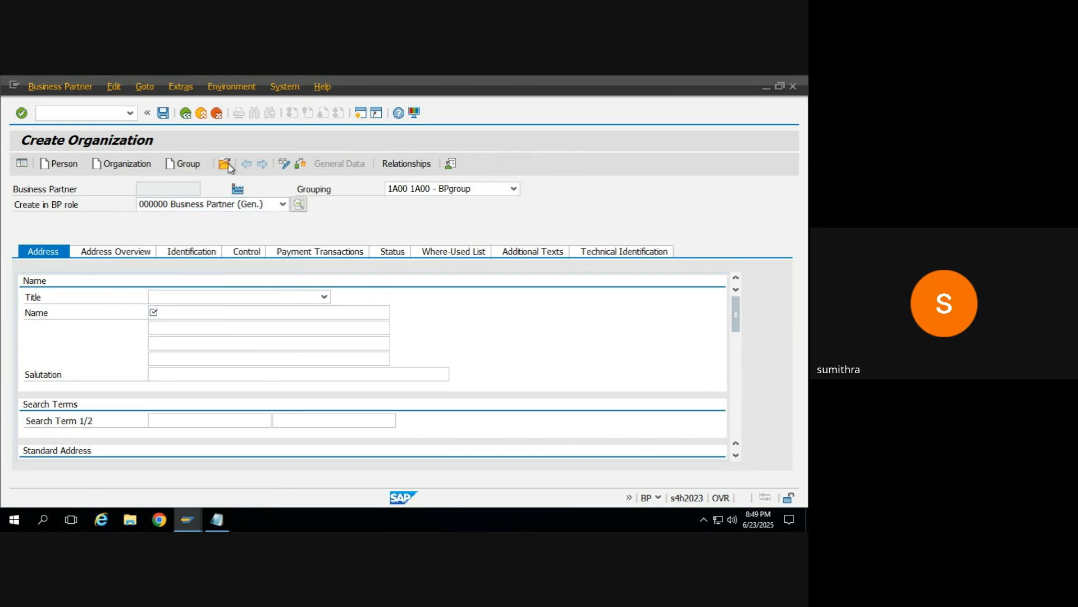
text(99504)
key(Return)
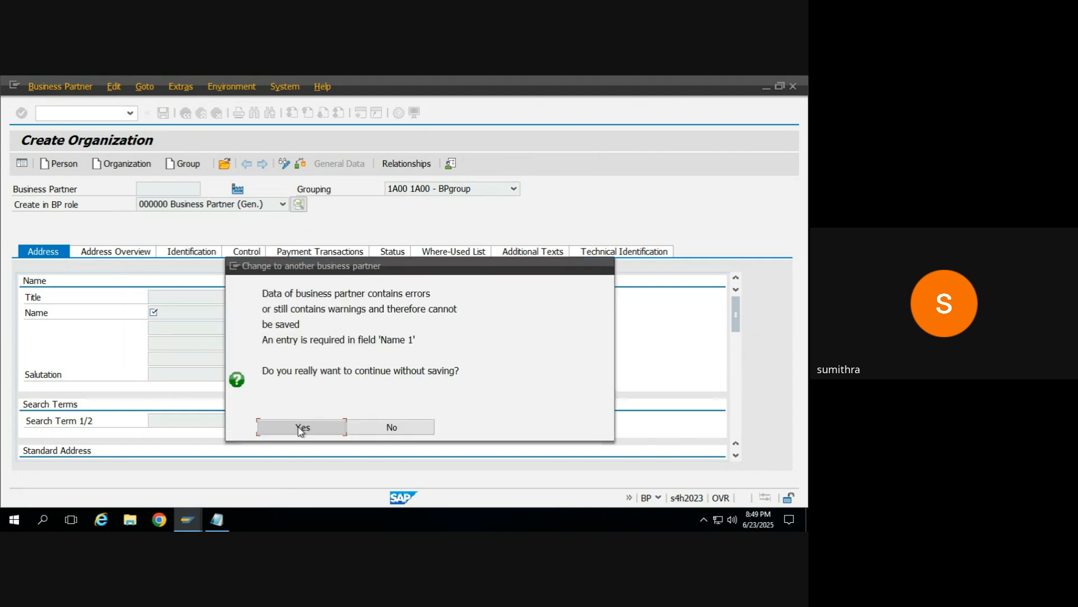
click(302, 428)
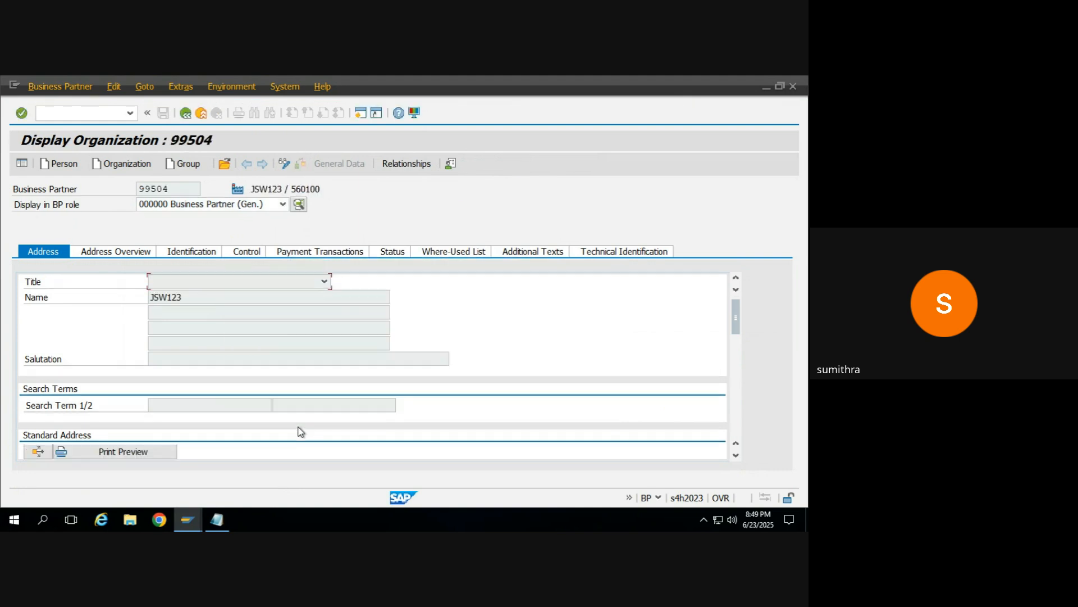
click(283, 163)
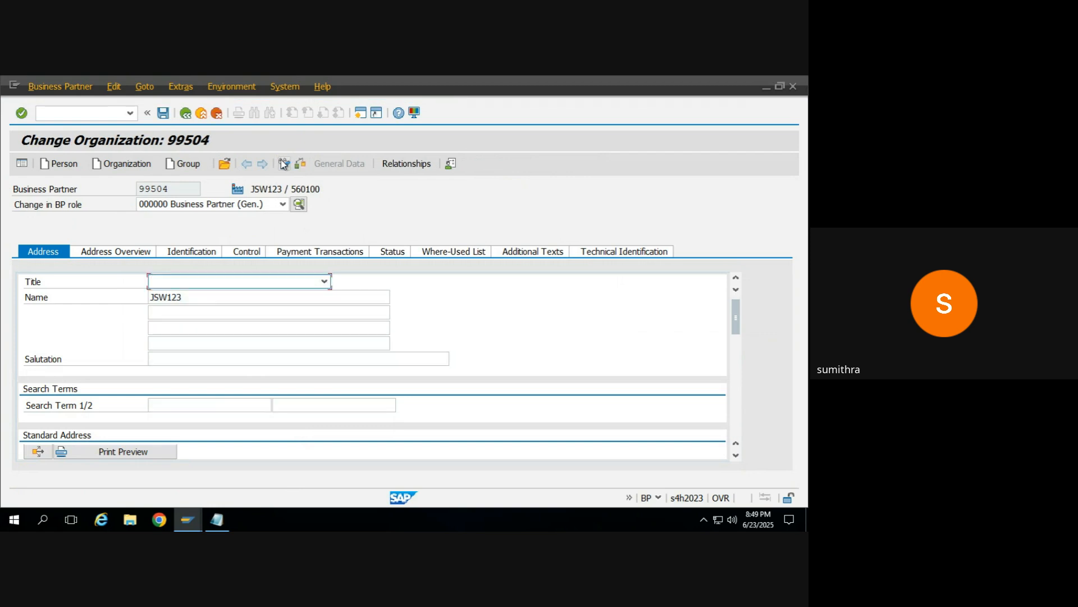
Step: Change the business partner's role to FS0000 Financial Services BP and enter company code 0001 in its company code data
click(236, 204)
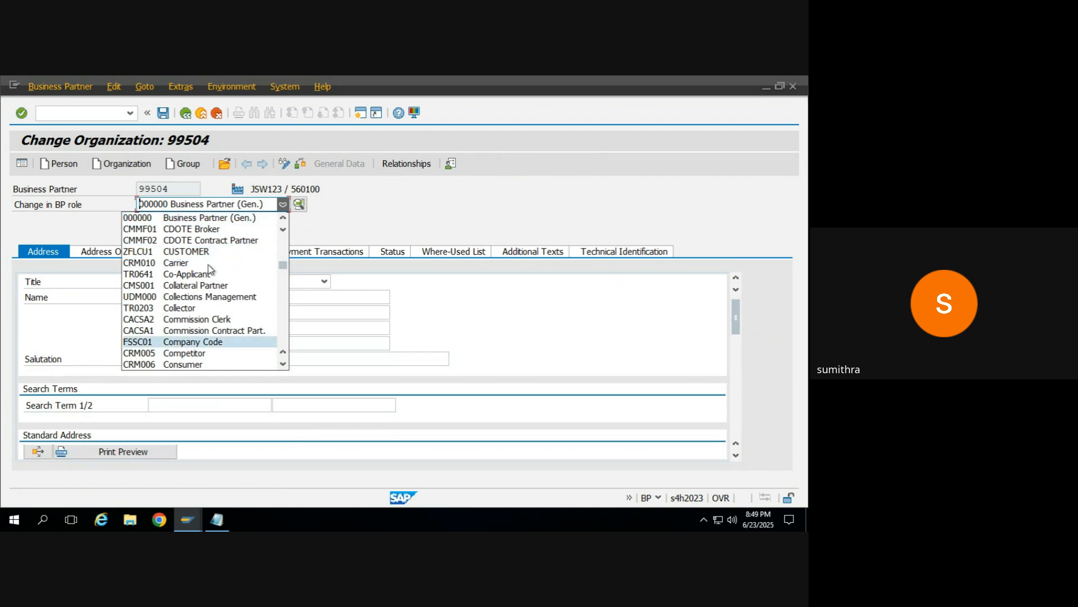
key(Page_Down)
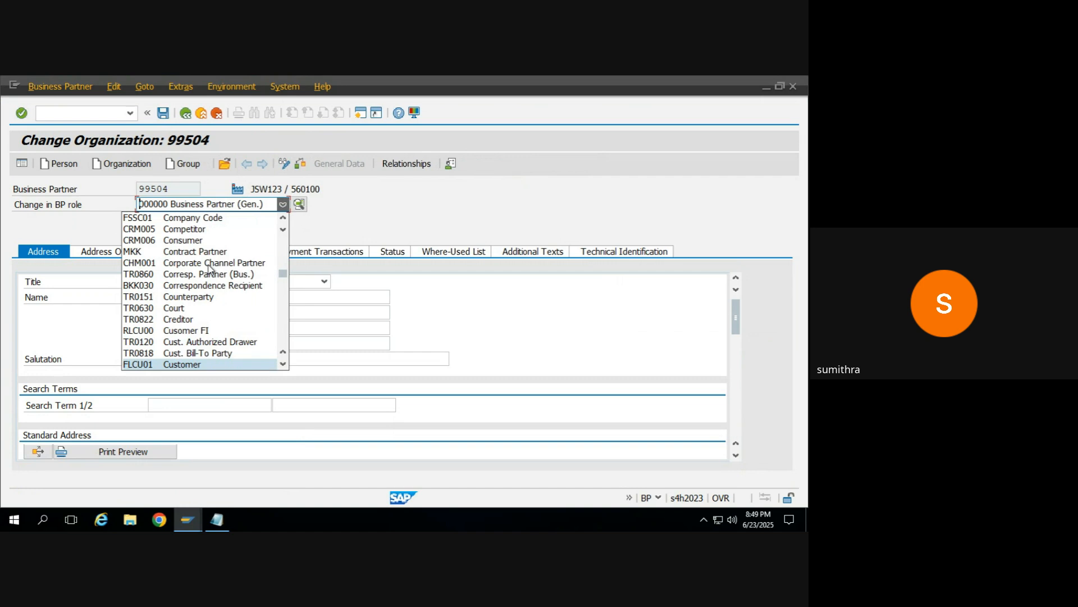
key(Page_Down)
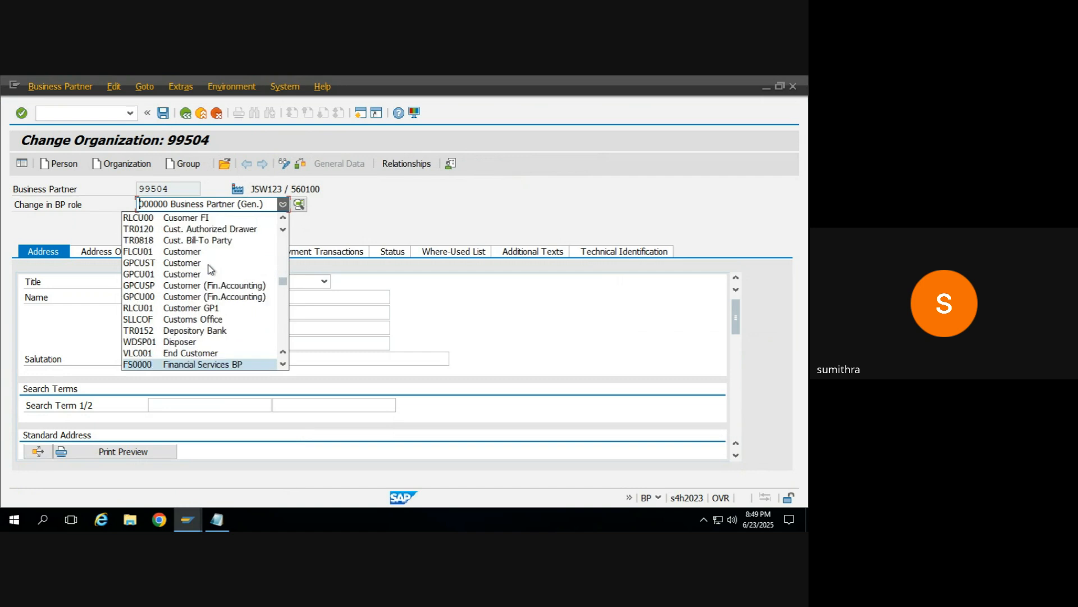
click(195, 365)
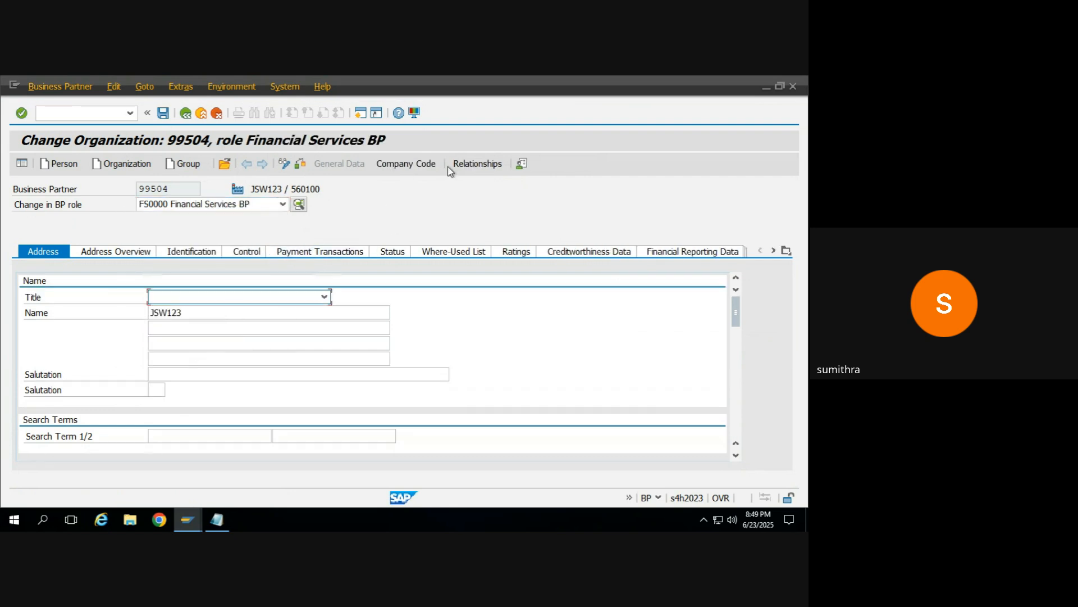
click(419, 166)
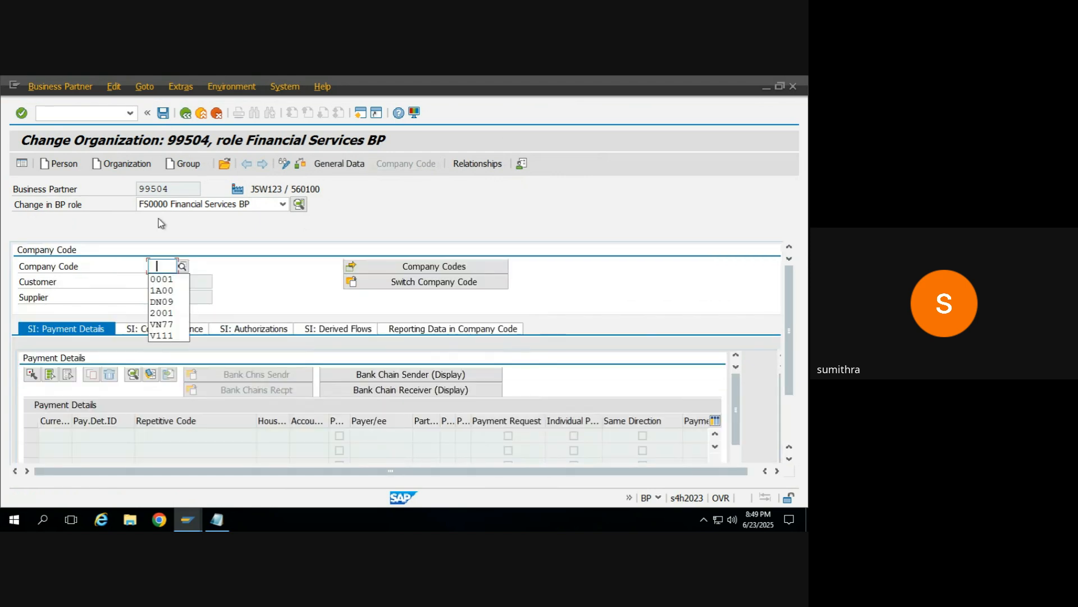
click(159, 278)
key(Return)
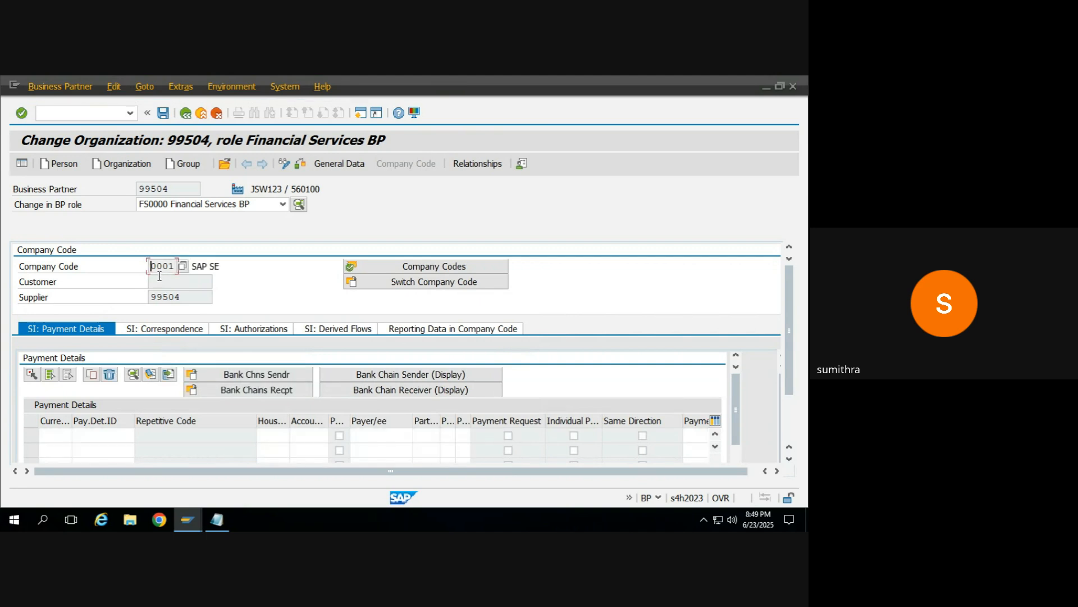
Step: Review the correspondence, authorizations and payment details for company code 0001, and save the business partner
click(157, 332)
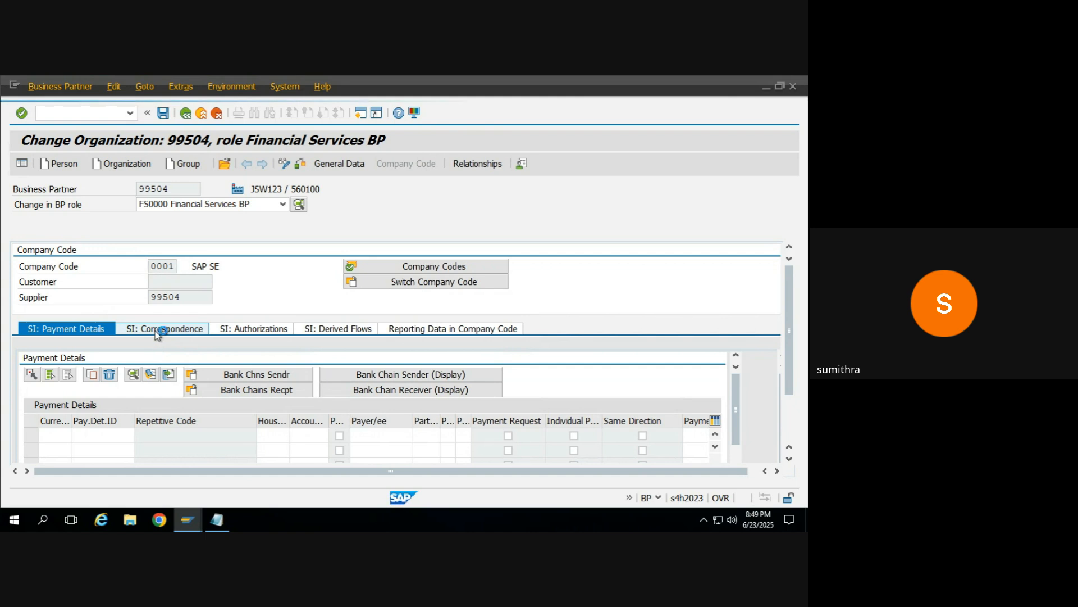
click(237, 330)
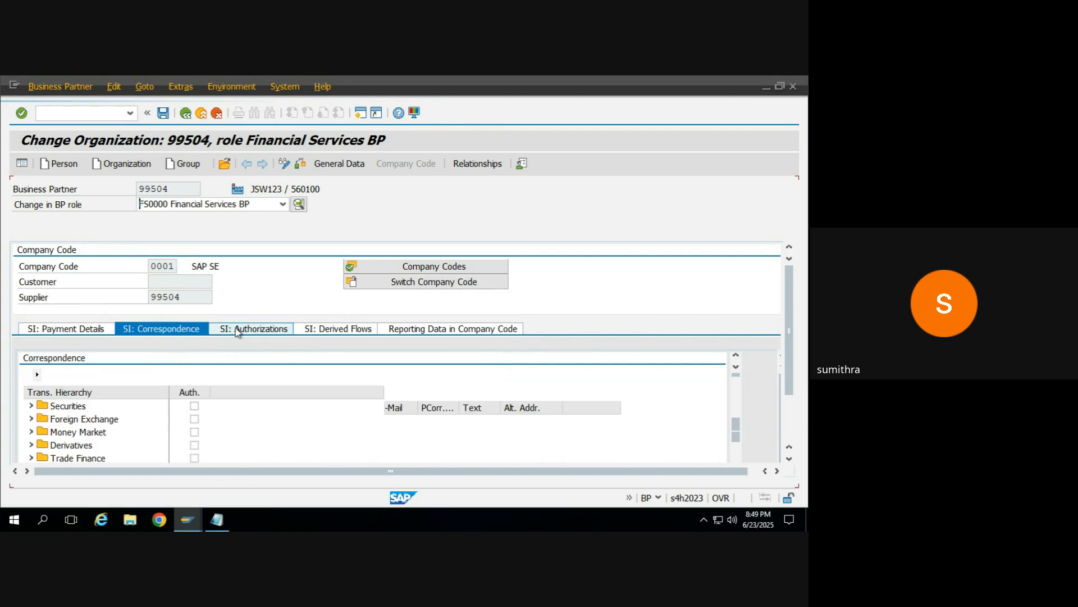
click(97, 328)
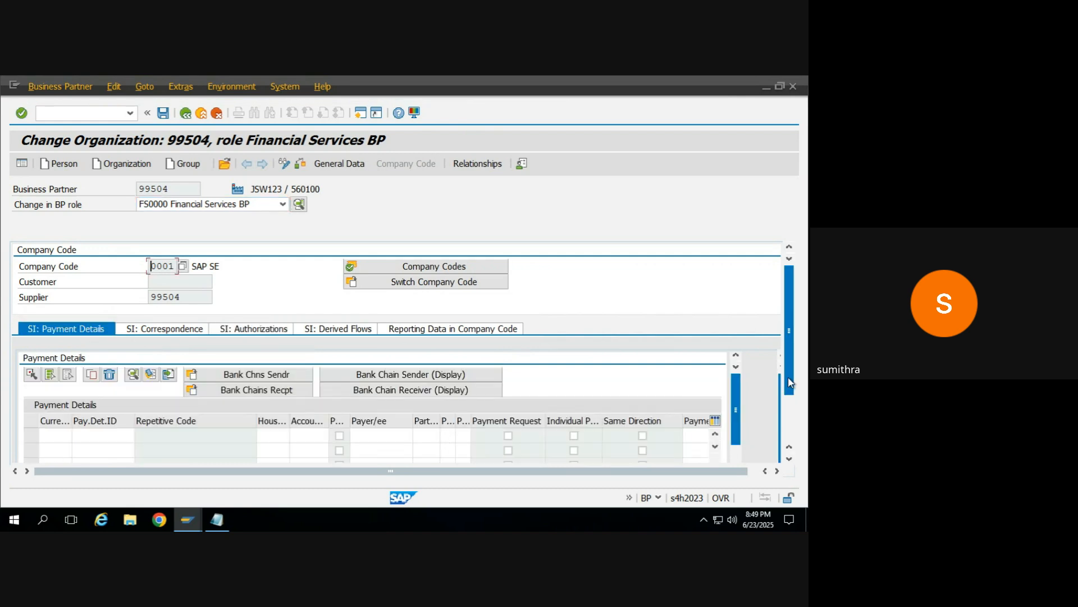
mouse_move(794, 376)
mouse_down()
mouse_move(786, 406)
mouse_move(787, 392)
mouse_up()
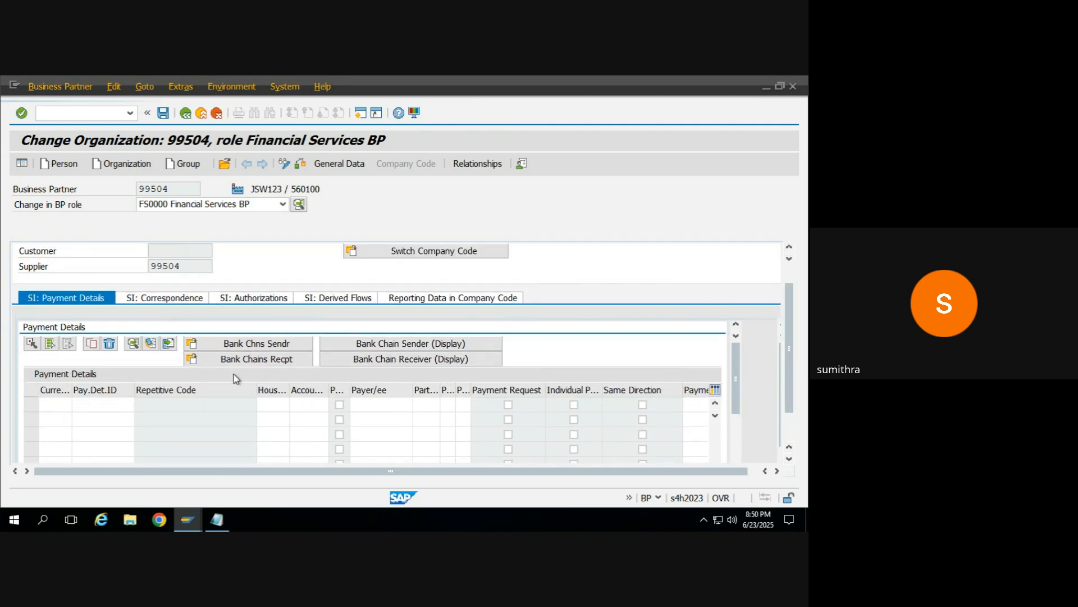
scroll(234, 374, up, 1)
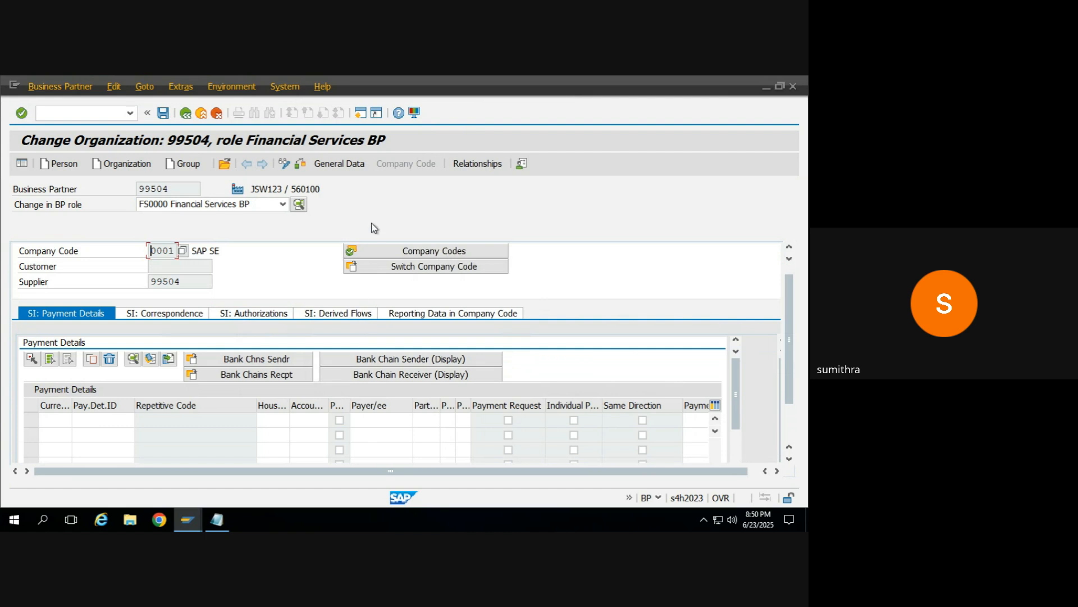
click(349, 166)
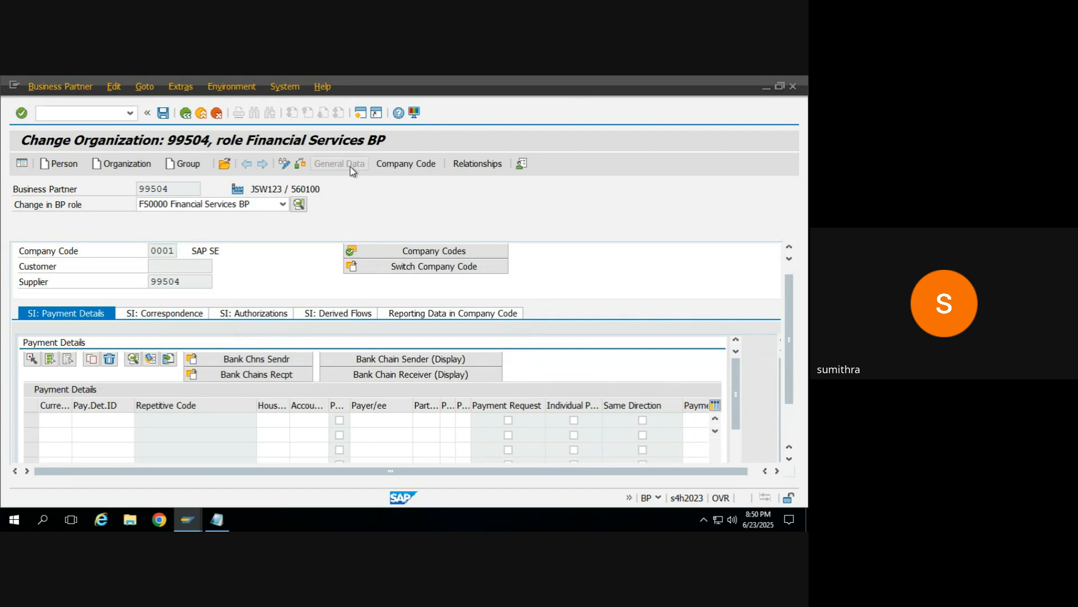
click(425, 164)
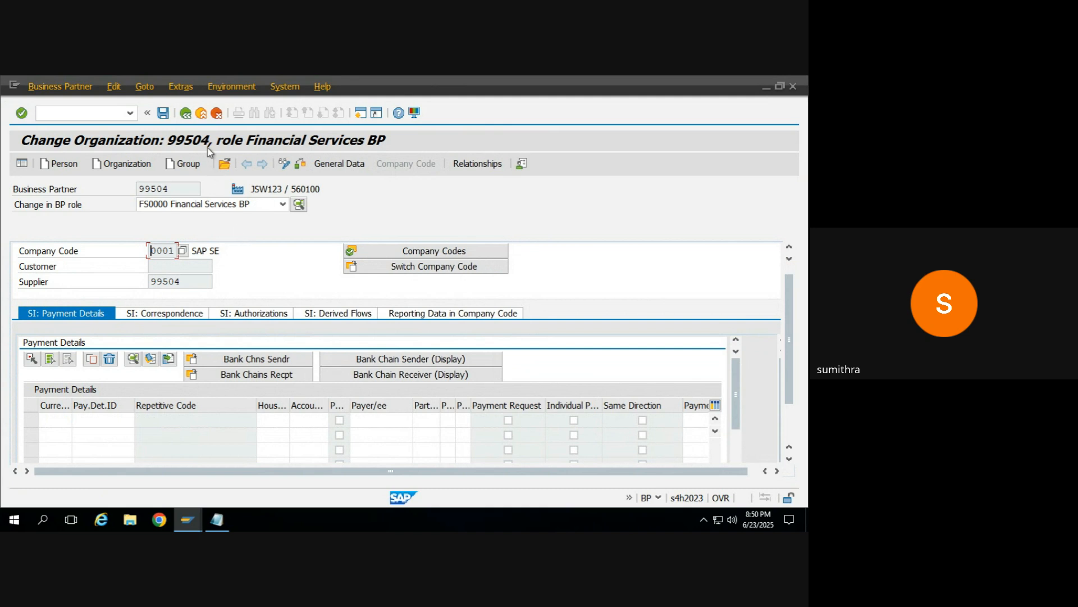
click(166, 114)
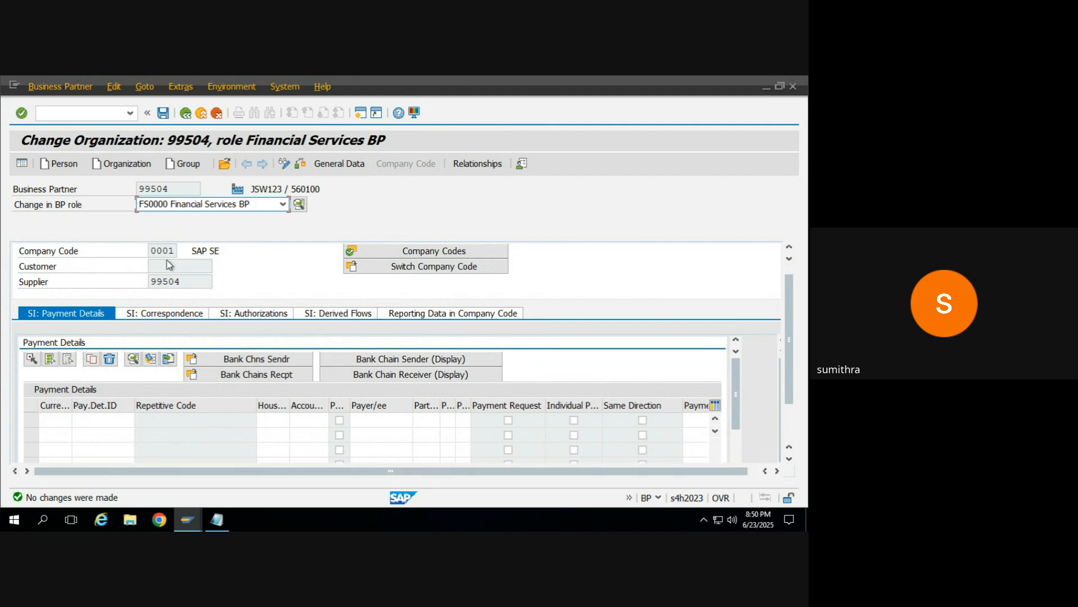
Step: Check and save the business partner under role FS0000 Financial Services BP, and return to the SAP Easy Access screen
click(297, 167)
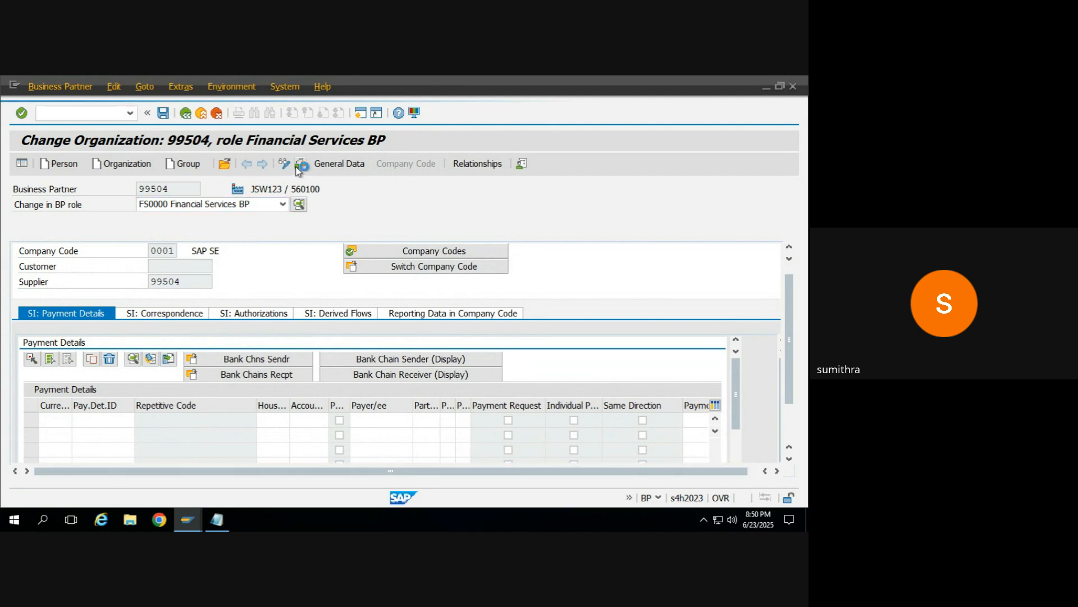
click(163, 112)
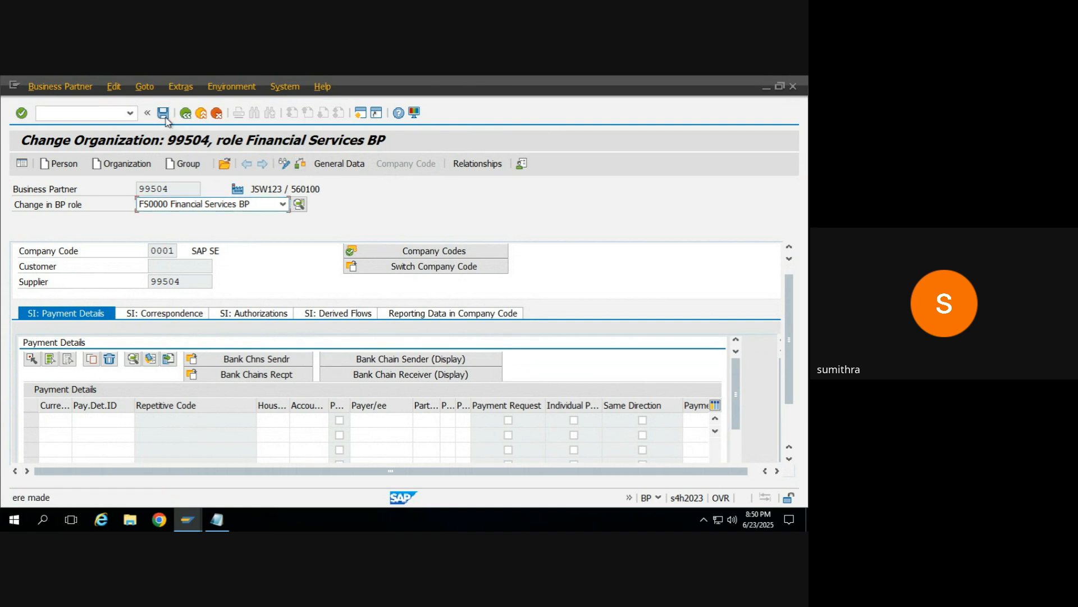
click(173, 204)
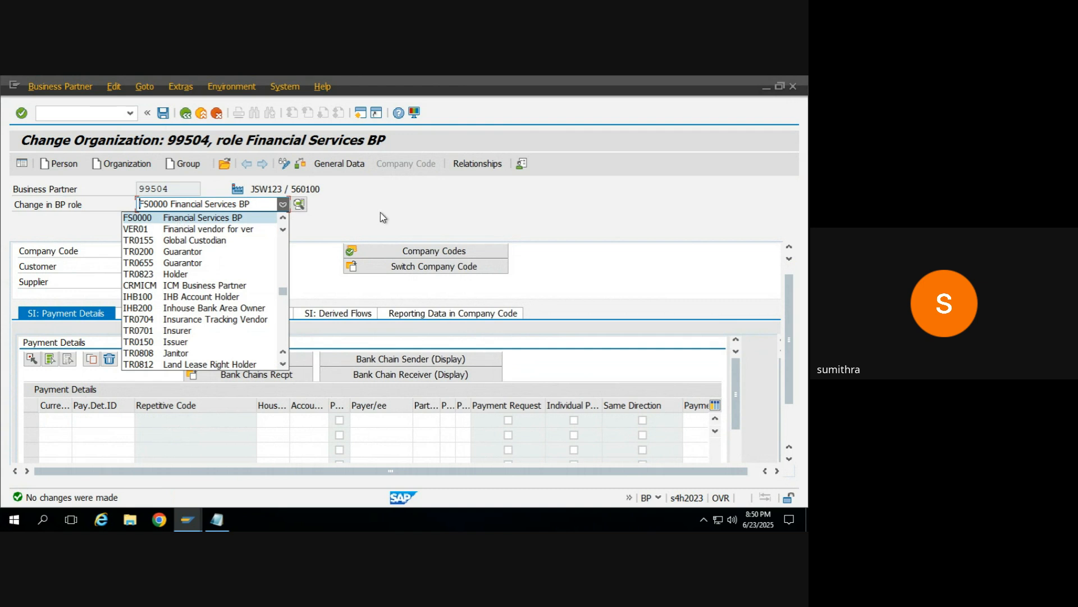
click(177, 219)
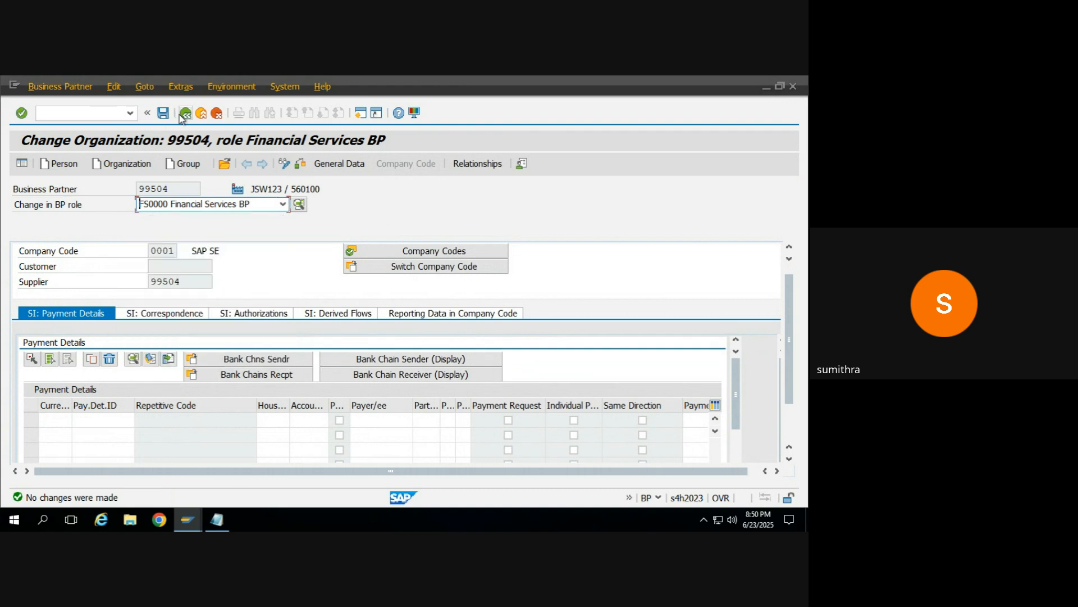
double_click(176, 188)
click(176, 189)
click(182, 114)
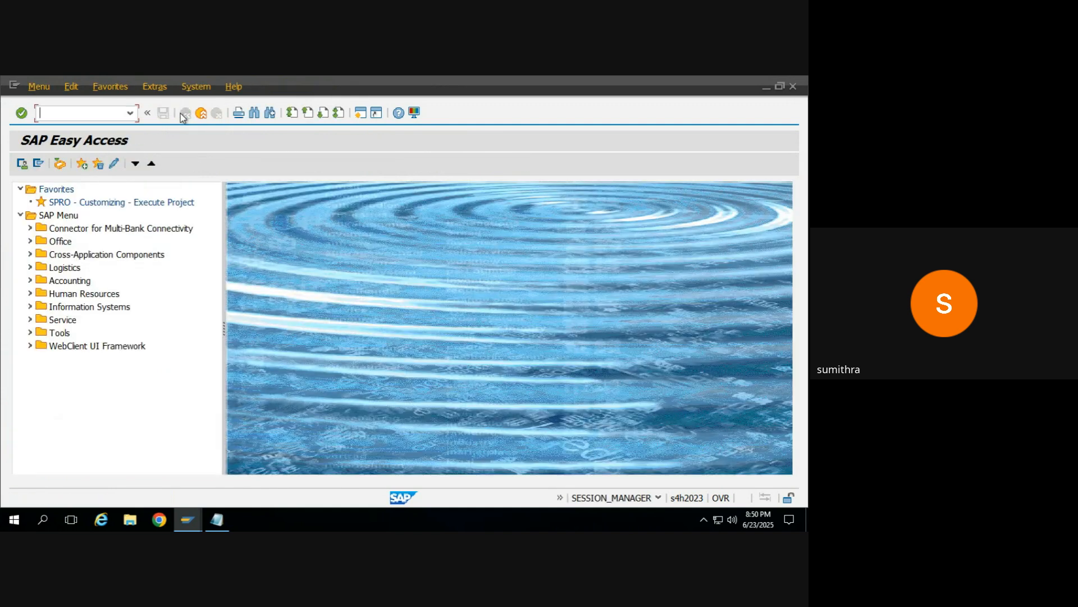
Step: Start an ME11 standard purchasing info record for supplier JSW123, material 90, purchasing organization 0001 and plant 0001
key(alt+Tab)
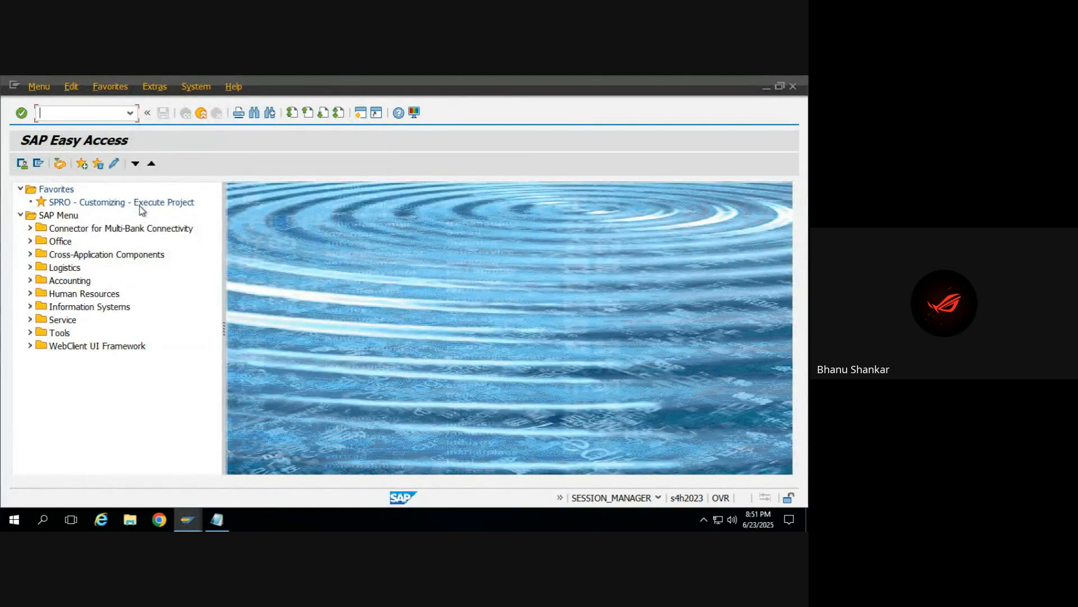
text(me11)
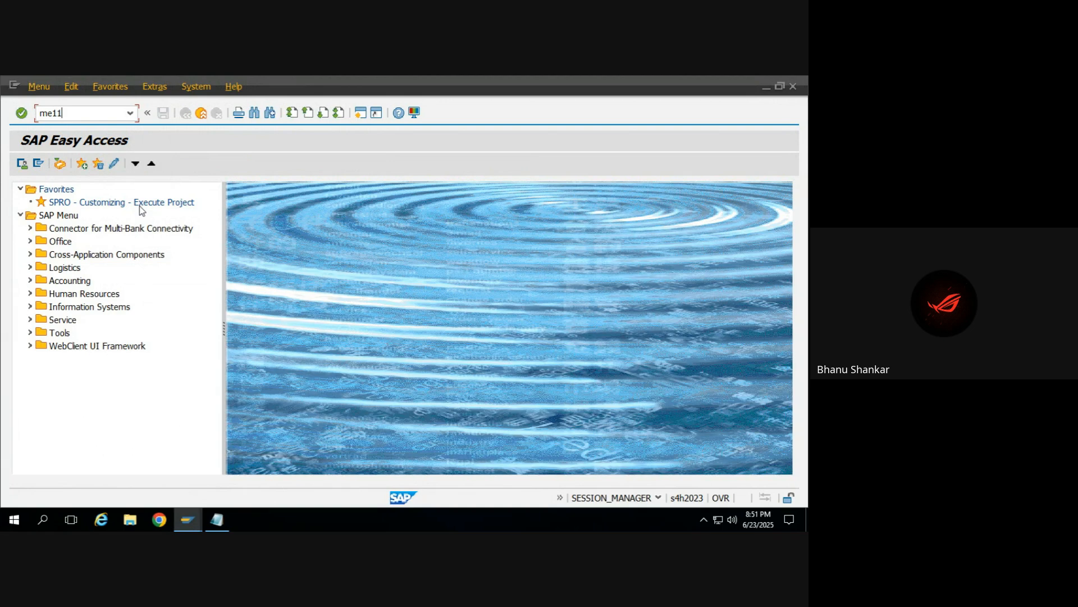
key(Return)
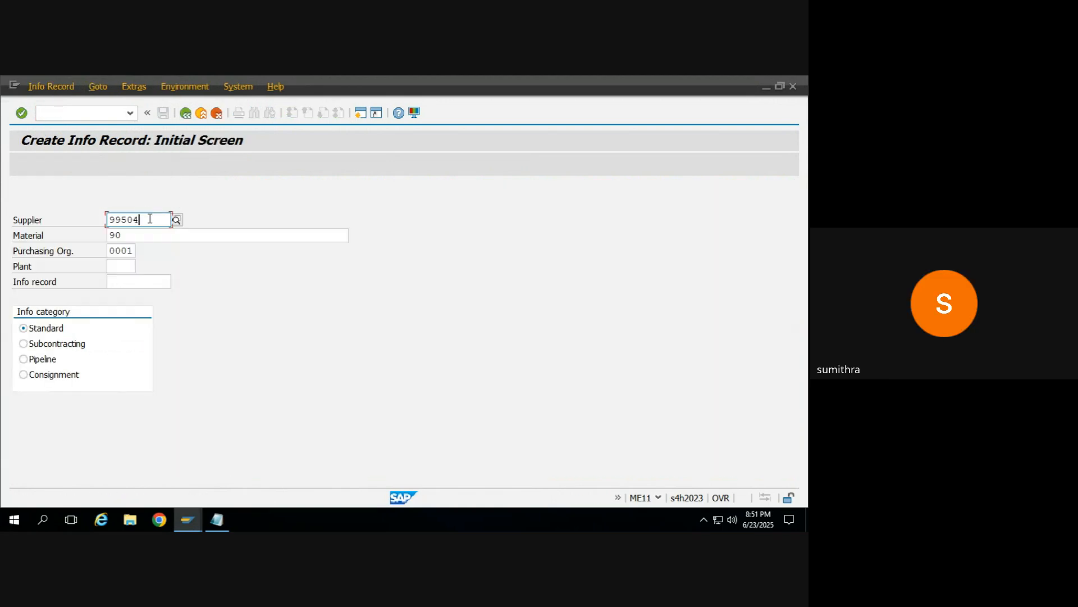
click(127, 236)
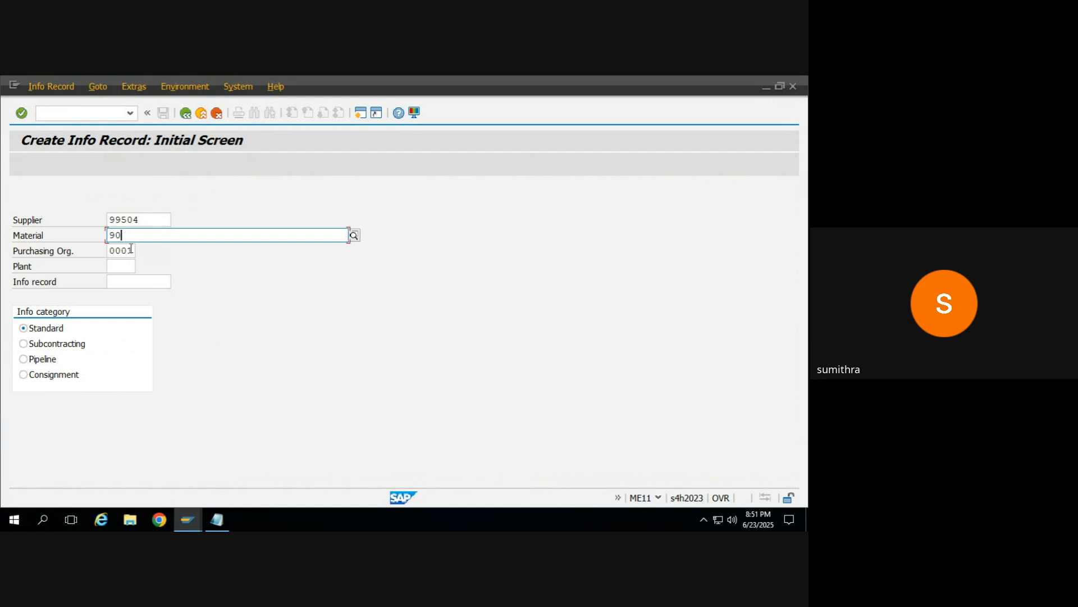
click(132, 250)
click(123, 265)
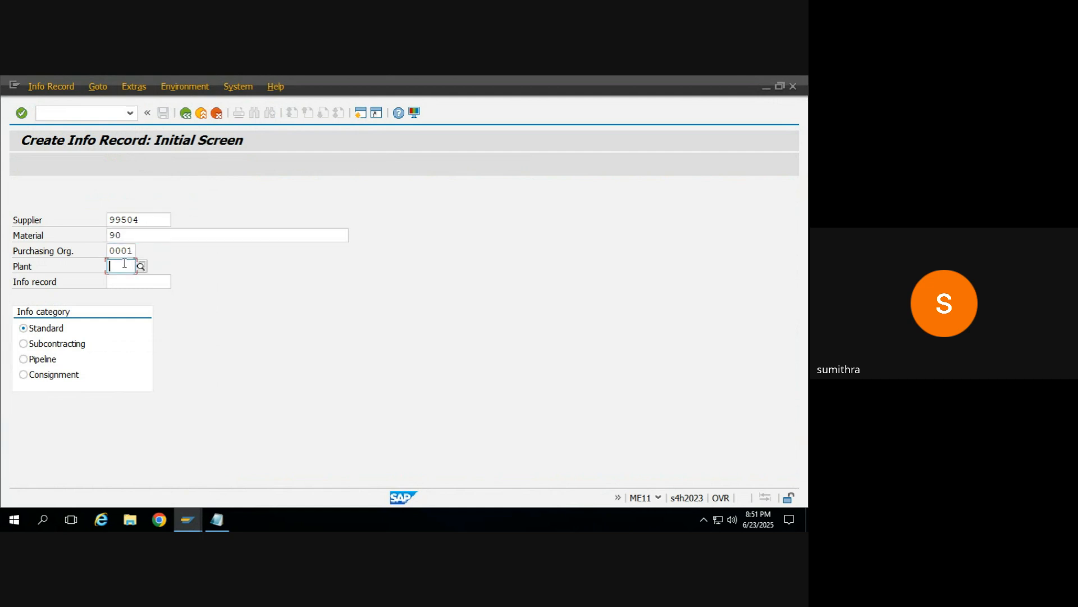
text(0001)
key(Return)
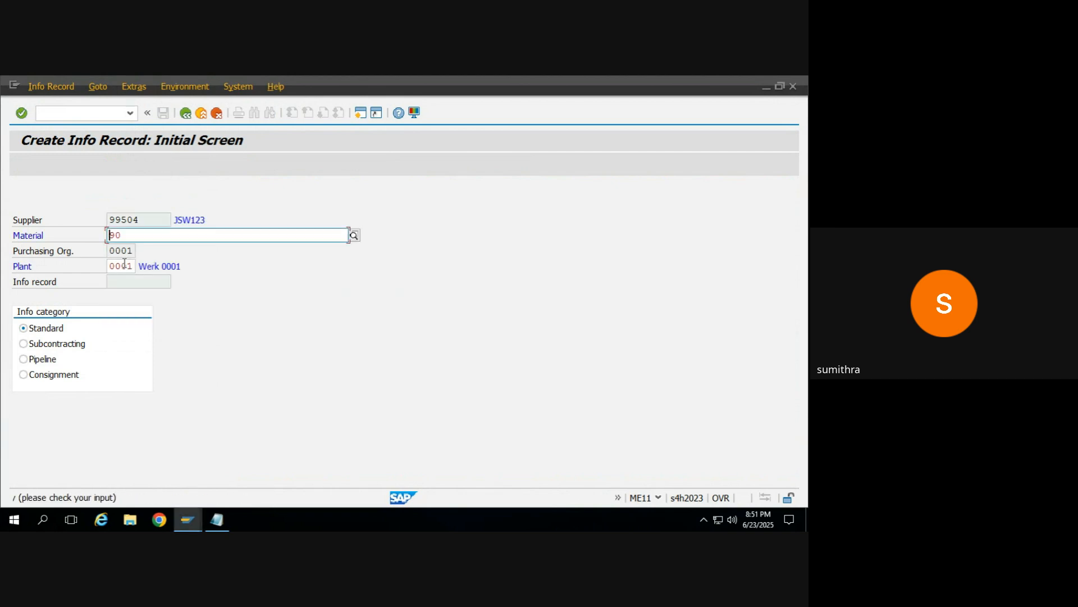
key(Return)
key(Return)
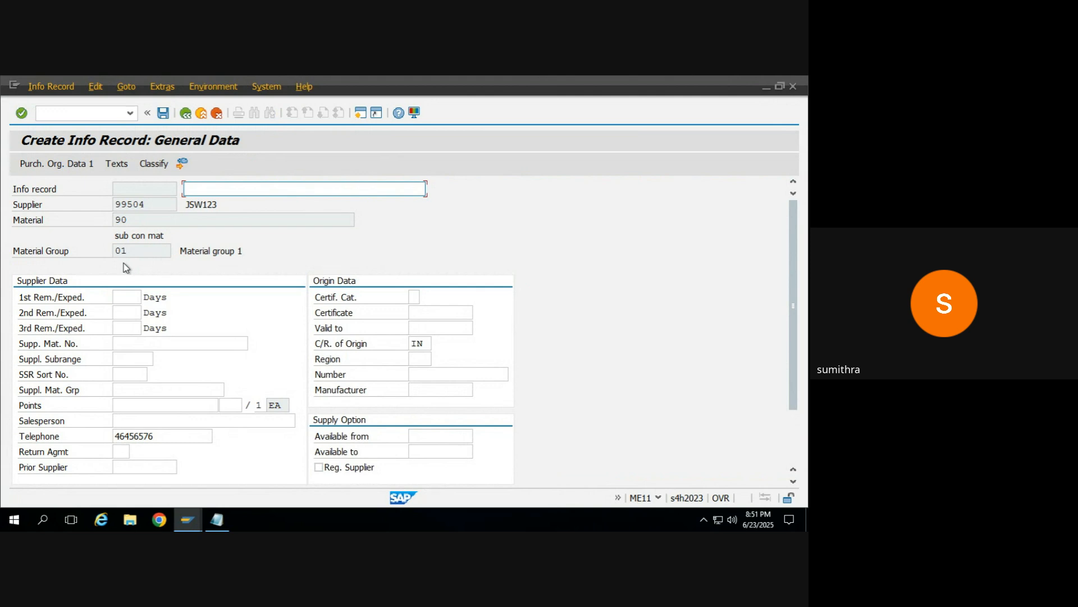
Step: In the info record's purchasing organization data, set planned delivery time 1 day, standard quantity 1 and tax code VN
key(Return)
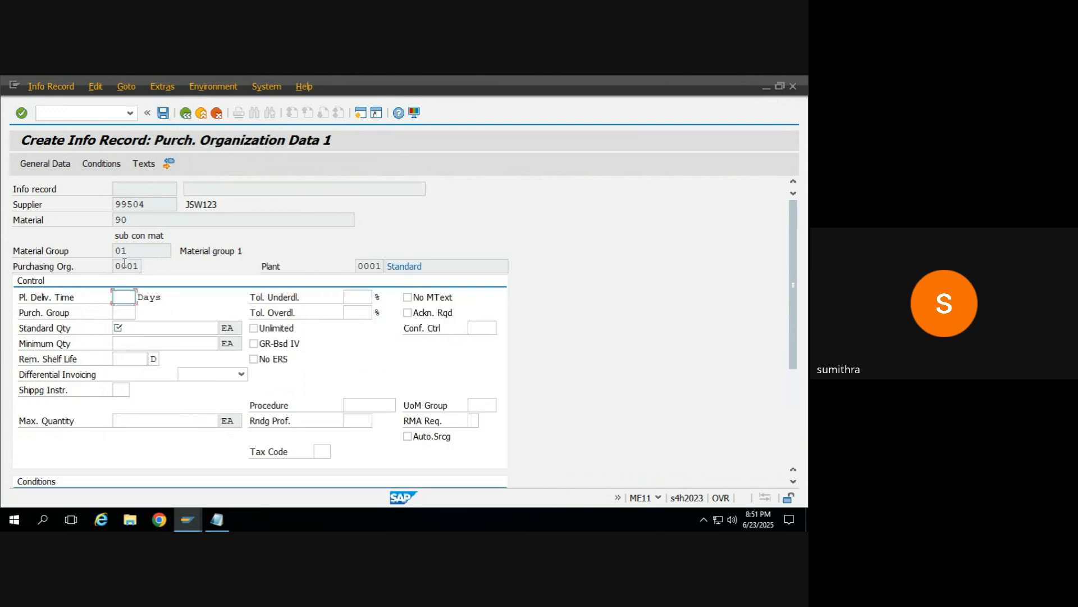
text(1)
click(148, 327)
text(1)
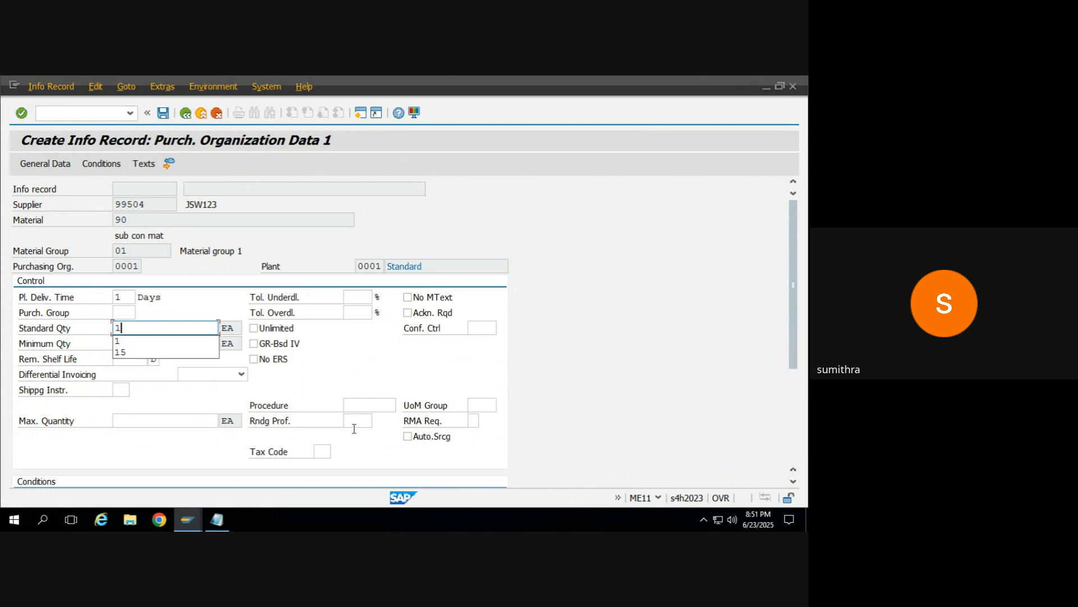
click(322, 451)
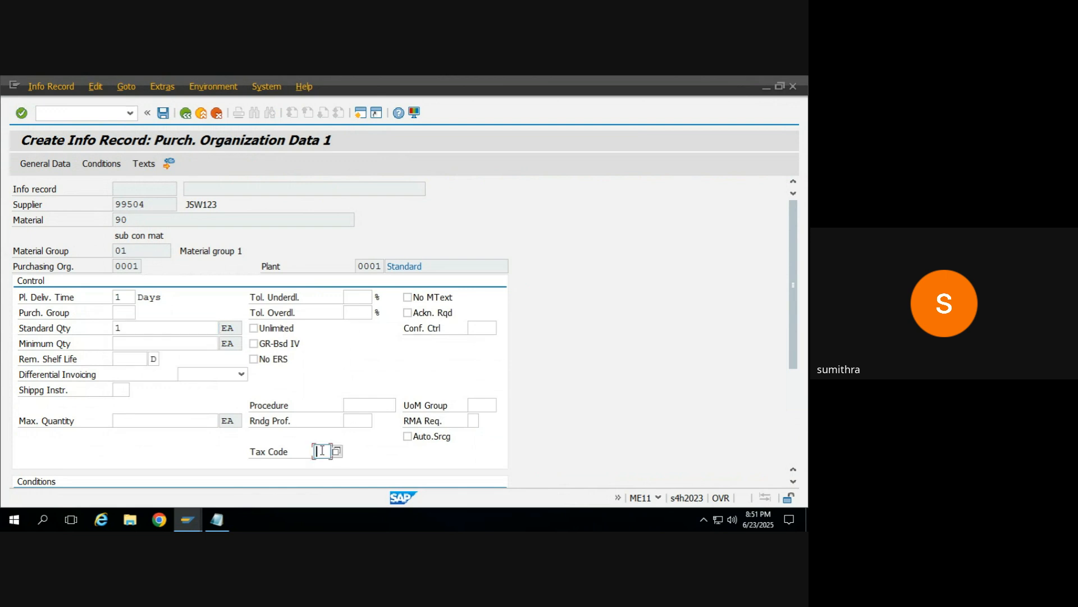
click(321, 464)
key(Return)
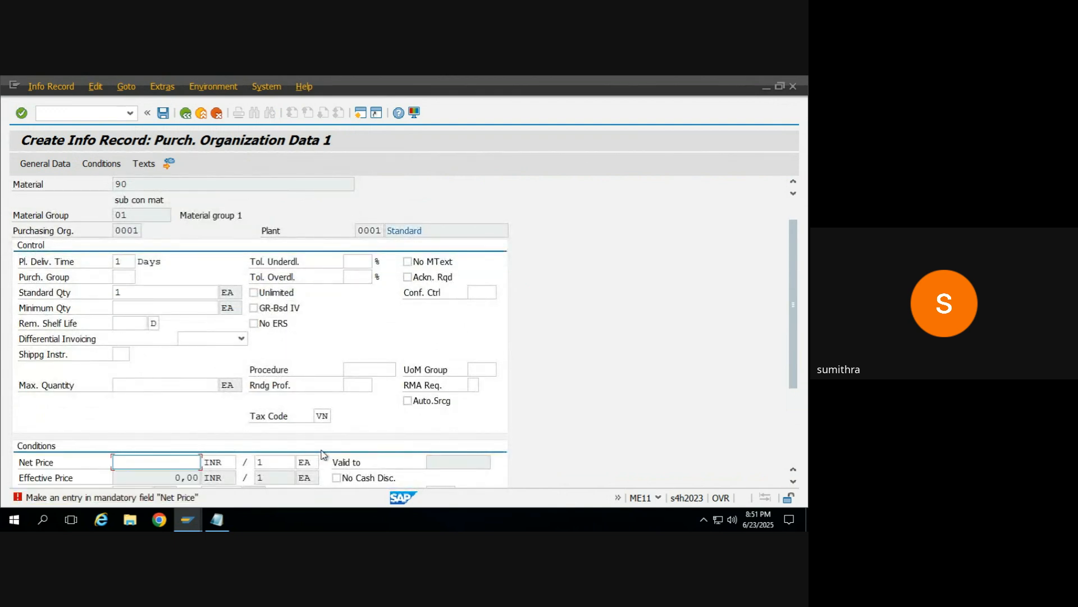
Step: Set the net price to 100 INR and the purchasing group to 001, save the info record and leave the transaction
text(100)
key(Return)
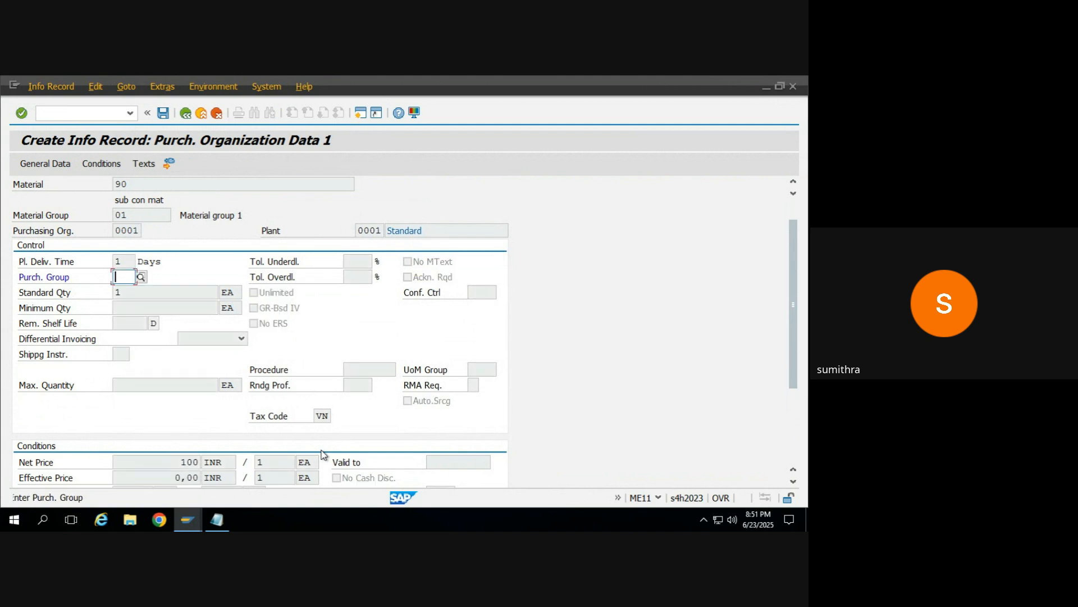
text(001)
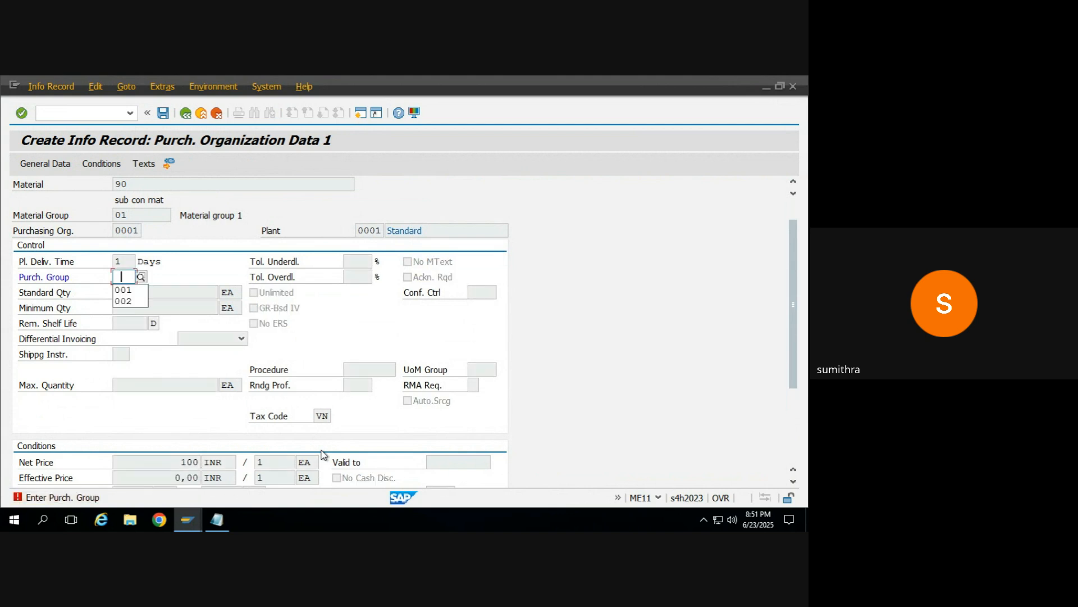
key(Return)
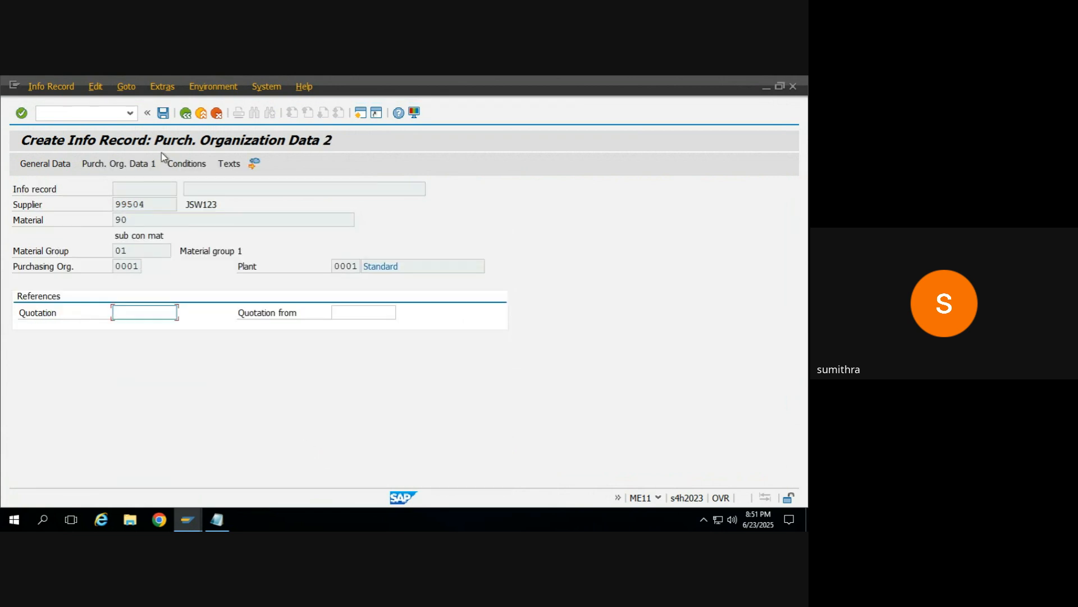
click(162, 113)
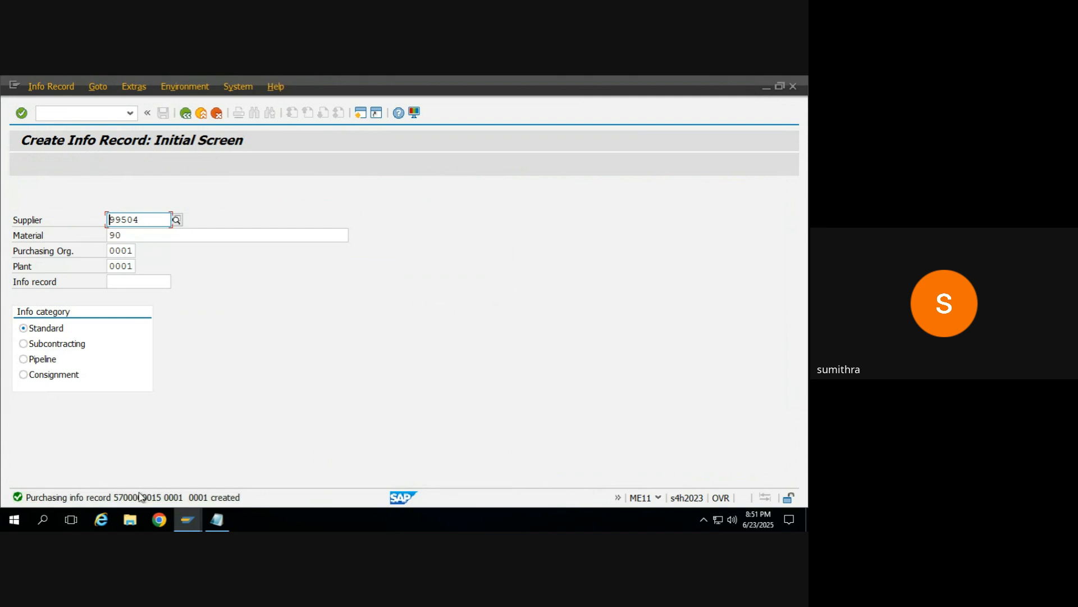
click(144, 224)
click(185, 113)
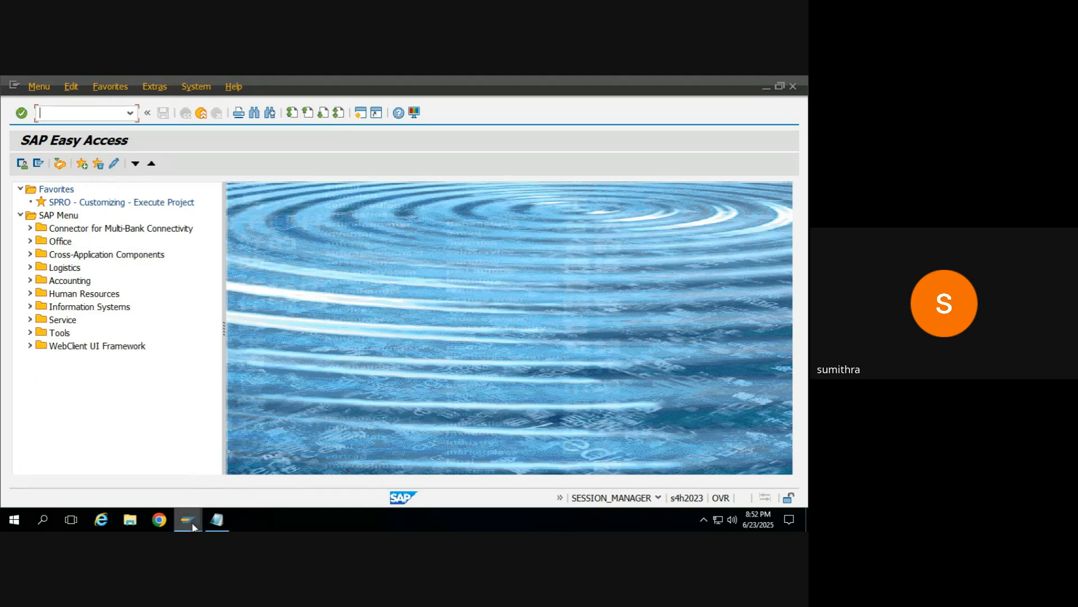
Step: Switch to the open ME41 RFQ session, assign JSW123 by its supplier number, and try to save, declining to save without output
mouse_move(193, 527)
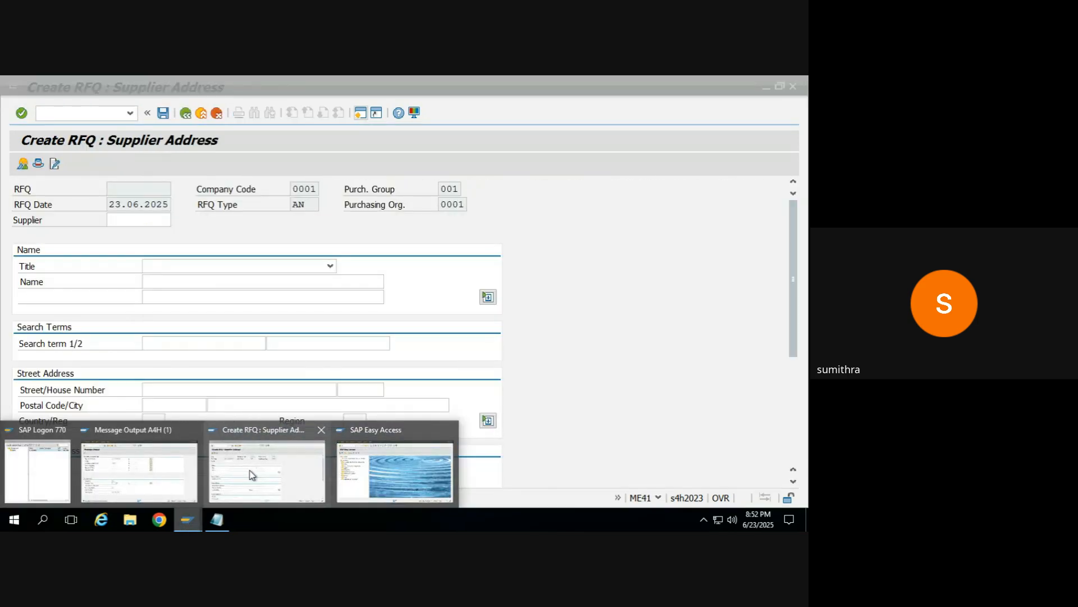
click(251, 475)
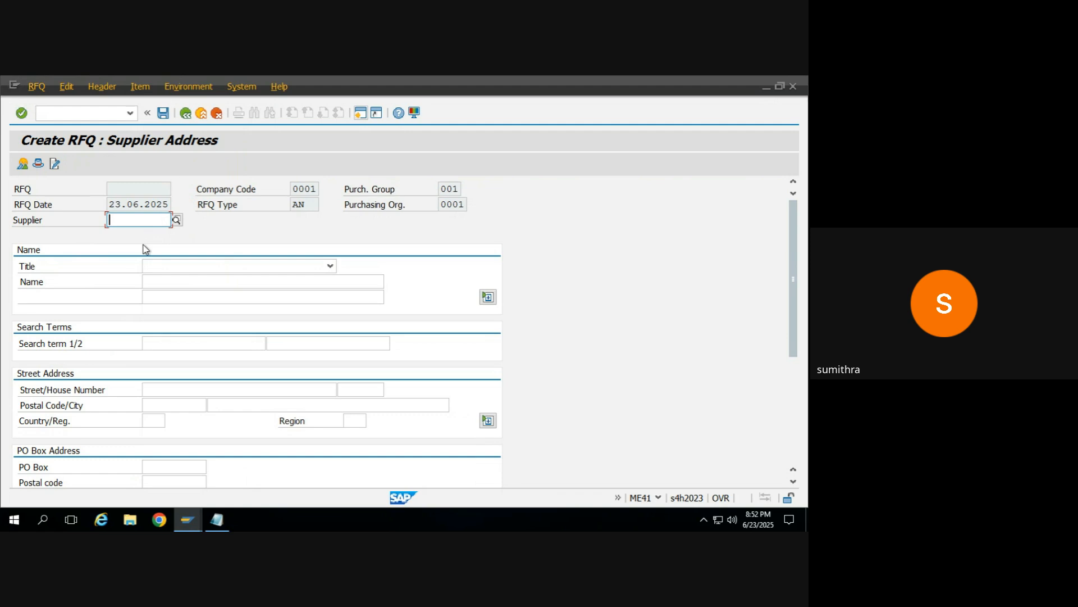
text(99504)
key(Return)
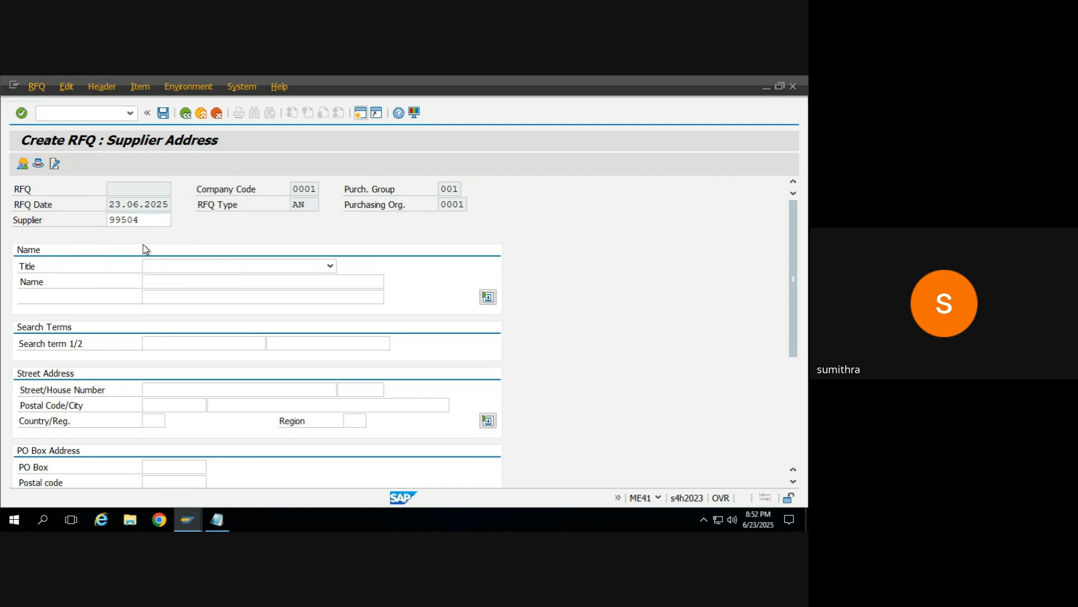
click(164, 113)
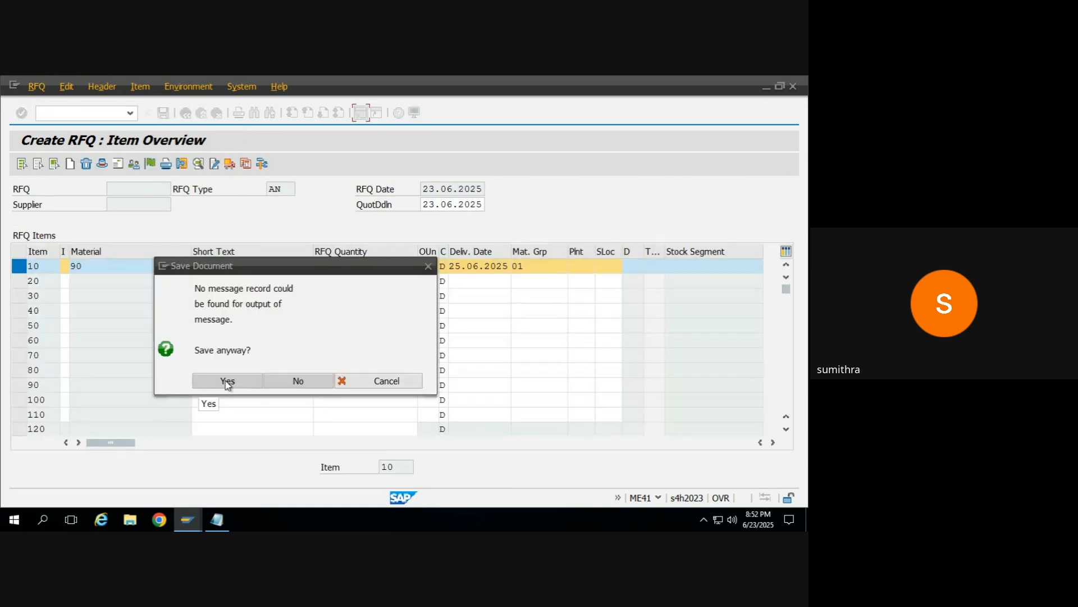
click(292, 383)
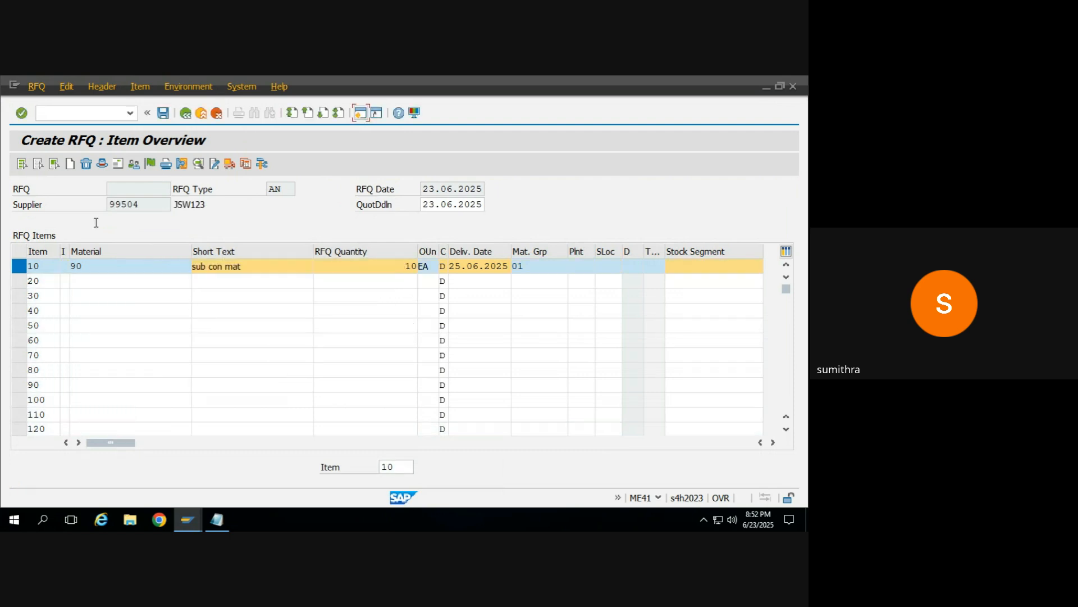
click(134, 91)
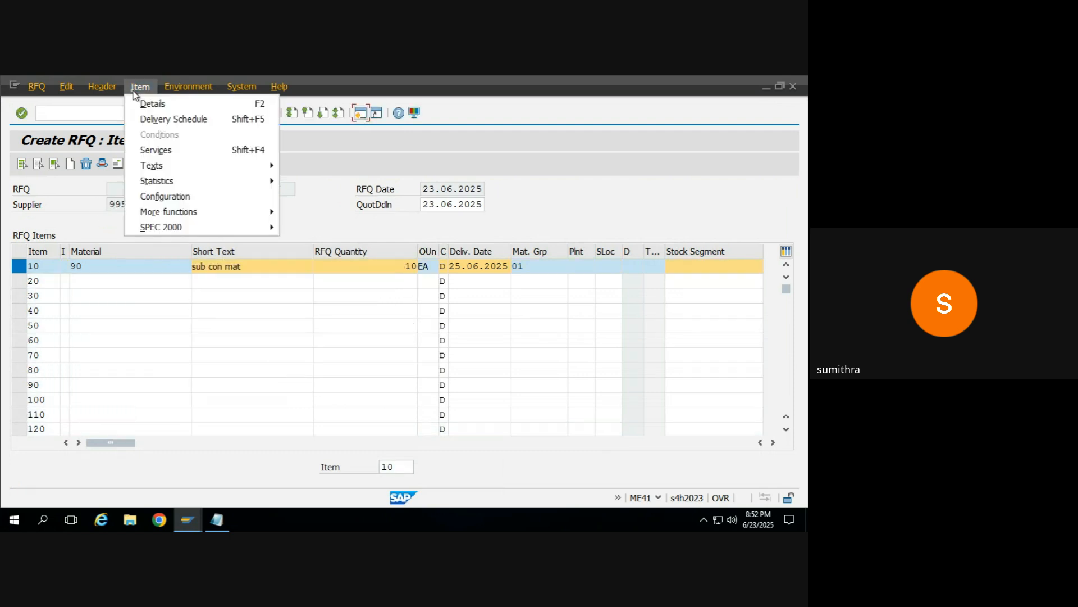
click(188, 86)
mouse_move(110, 91)
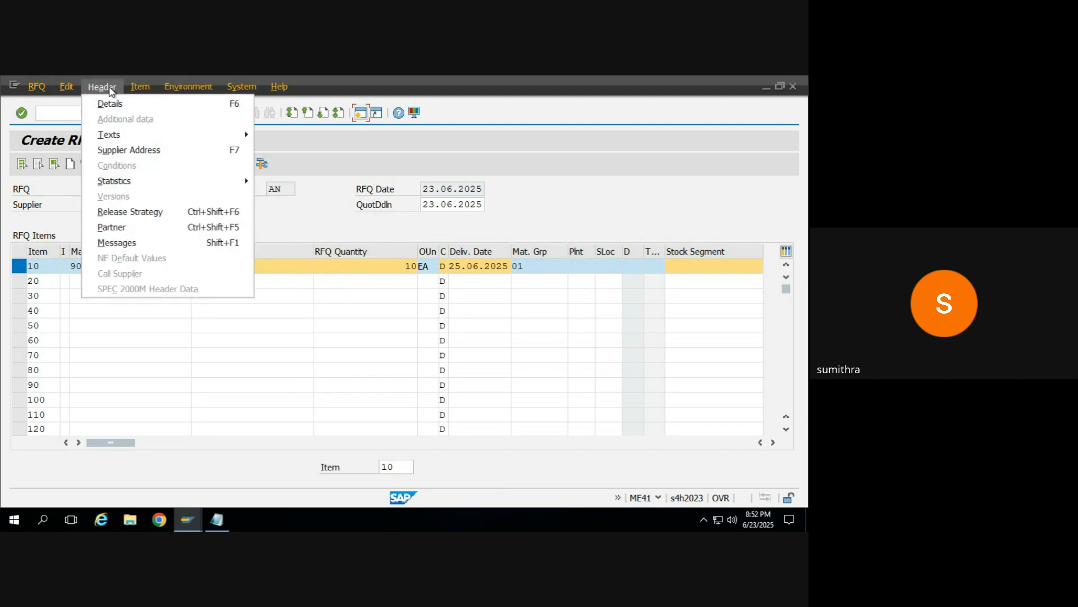
click(52, 201)
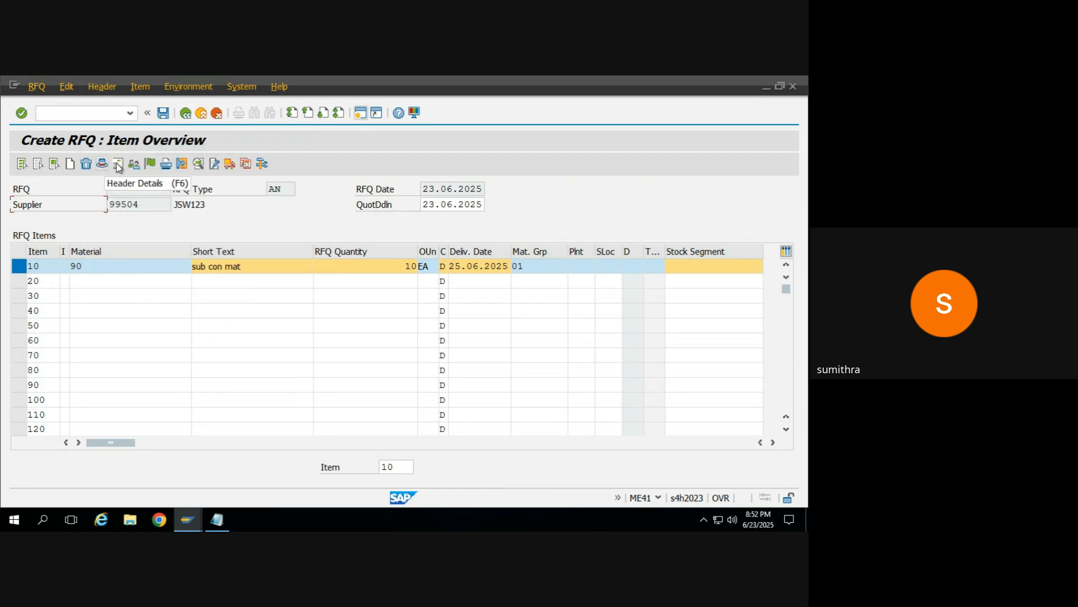
Step: Open the RFQ's output messages, add output type NEU with medium 1 Print output, and select that record
click(165, 164)
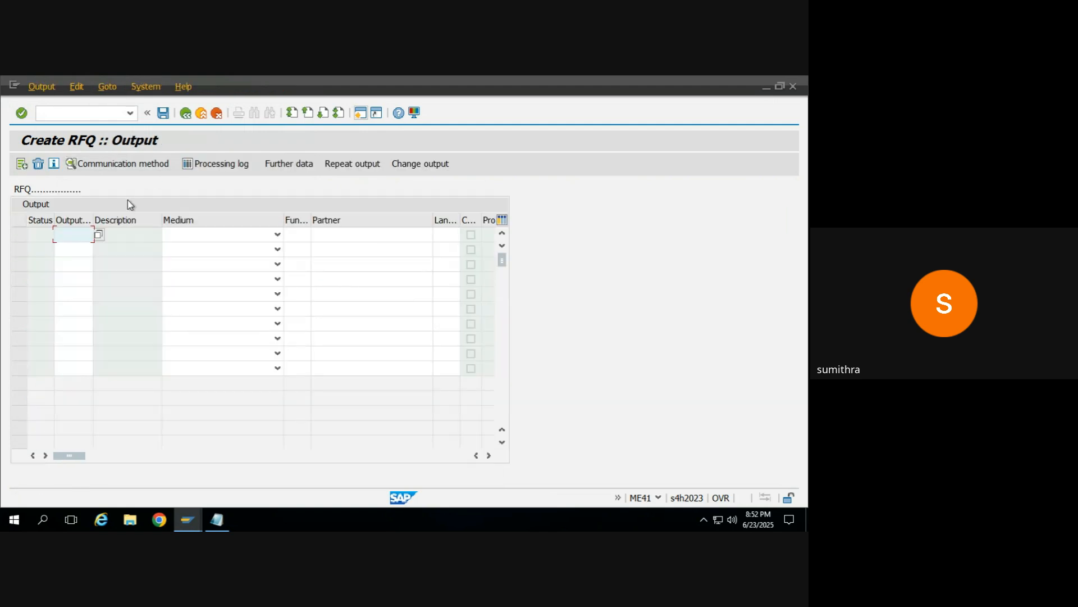
key(Tab)
key(Down)
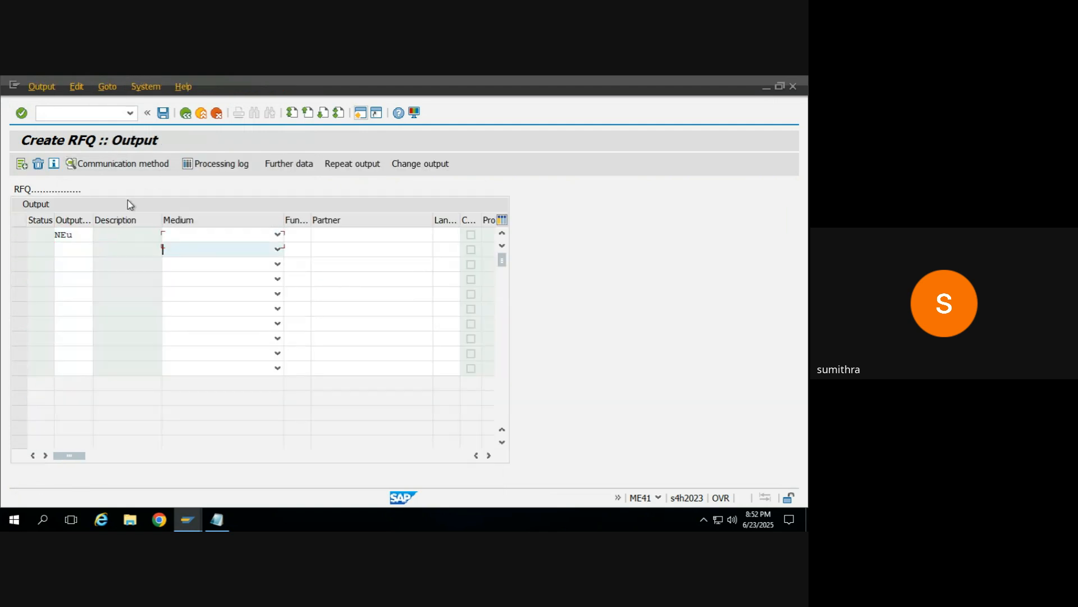
key(Up)
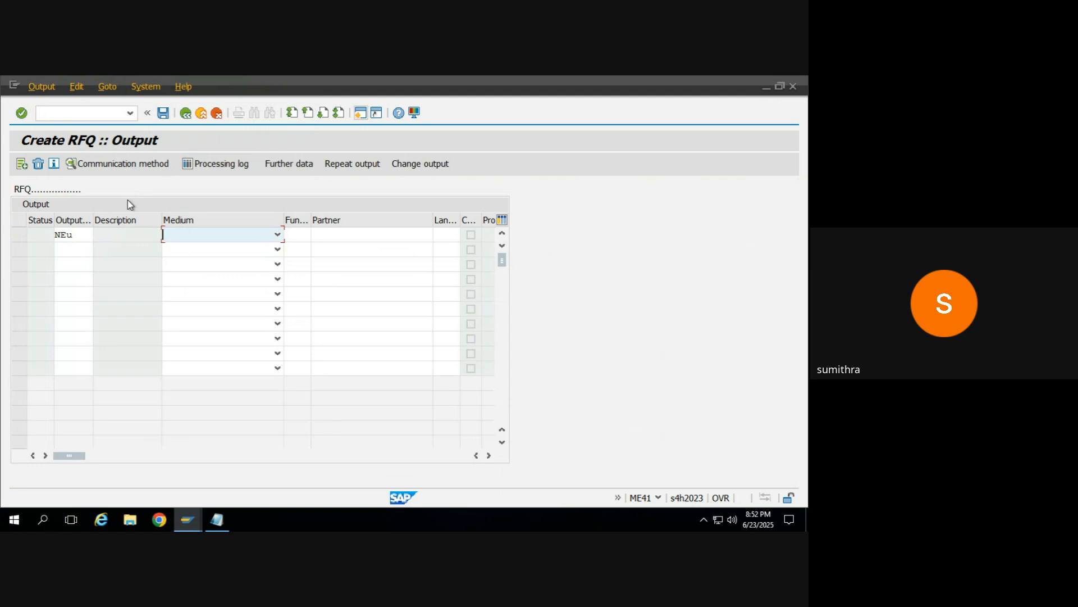
click(278, 235)
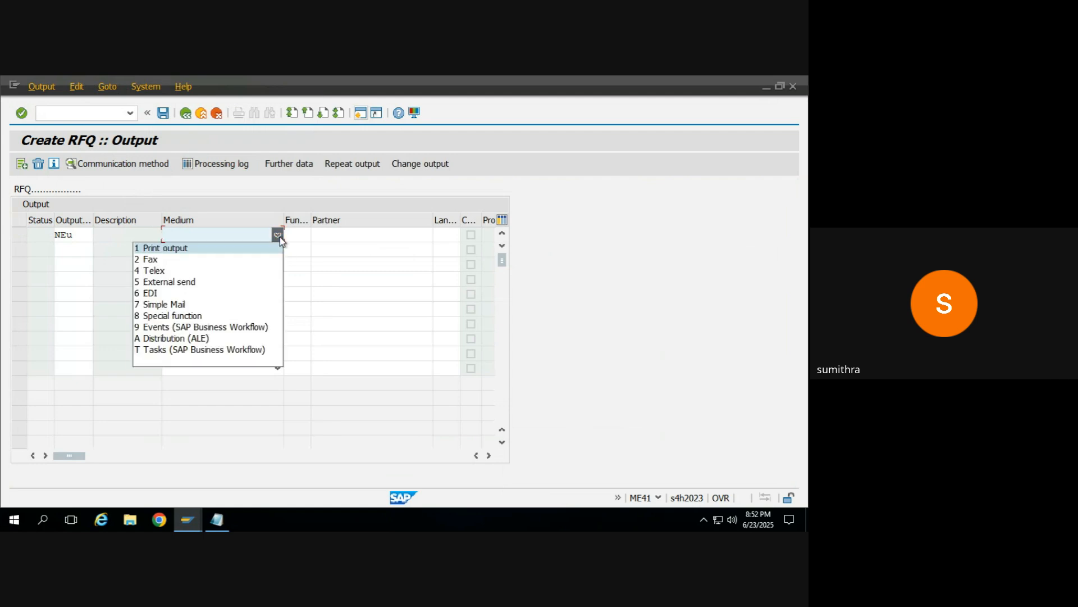
click(202, 248)
key(Return)
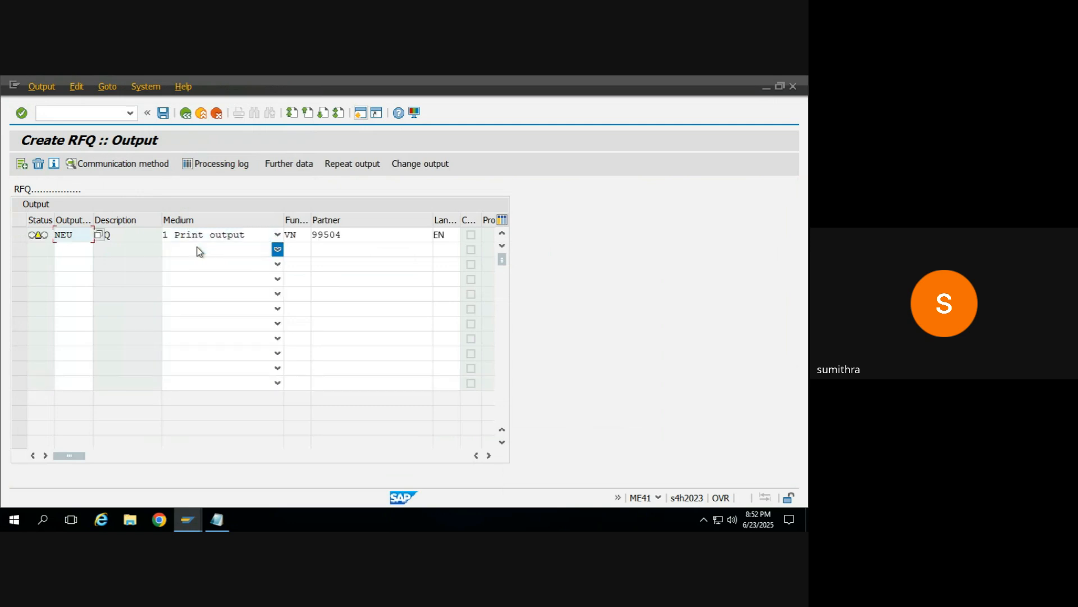
click(18, 235)
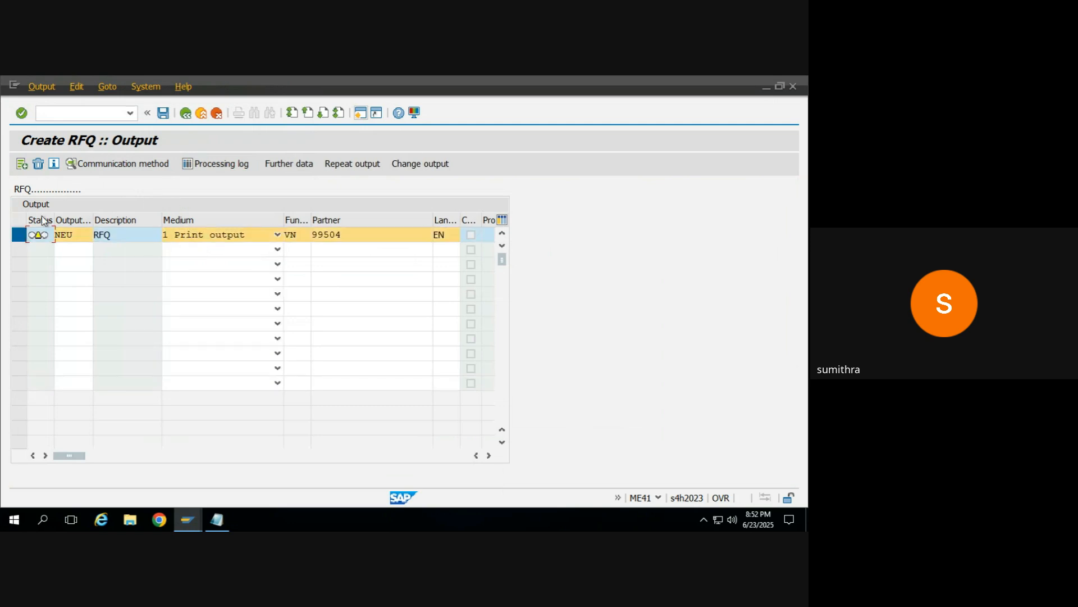
Step: Set the NEU output's communication method to logical destination LP01 with Print immediately, and return to the output list
click(126, 164)
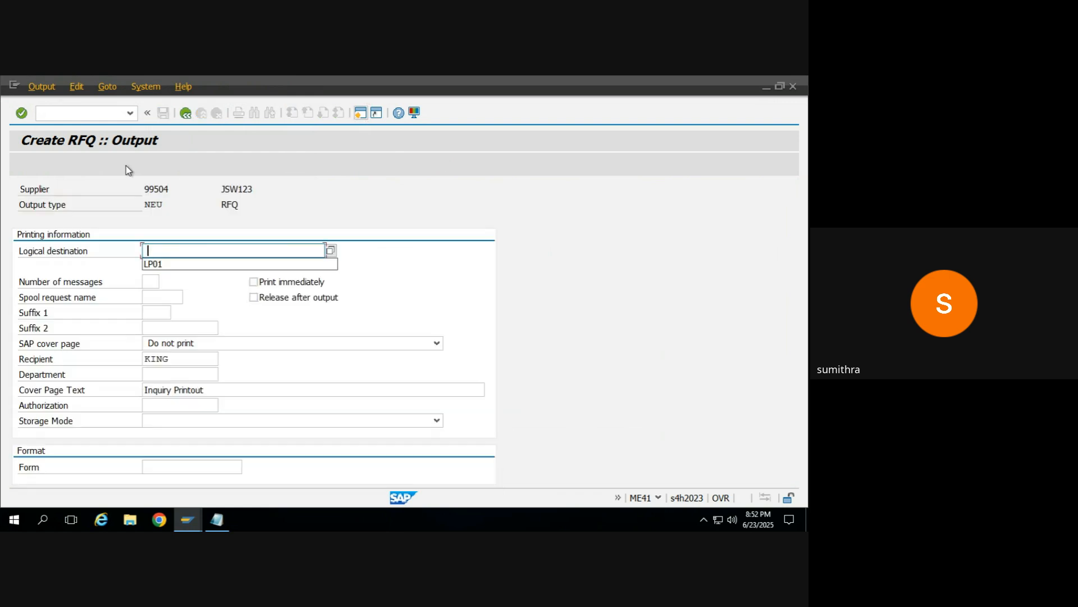
key(Return)
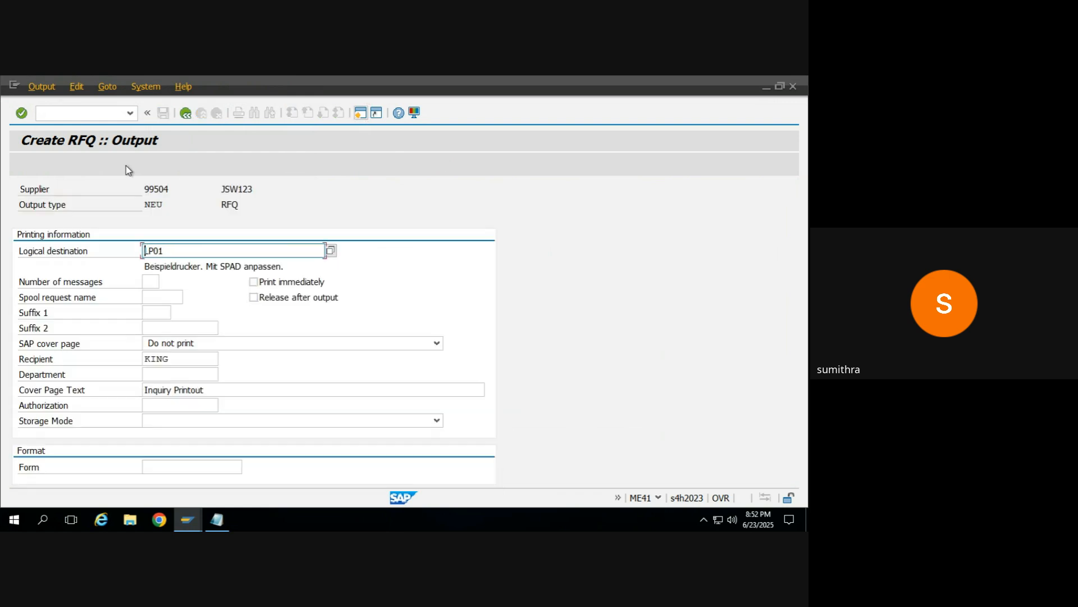
click(254, 282)
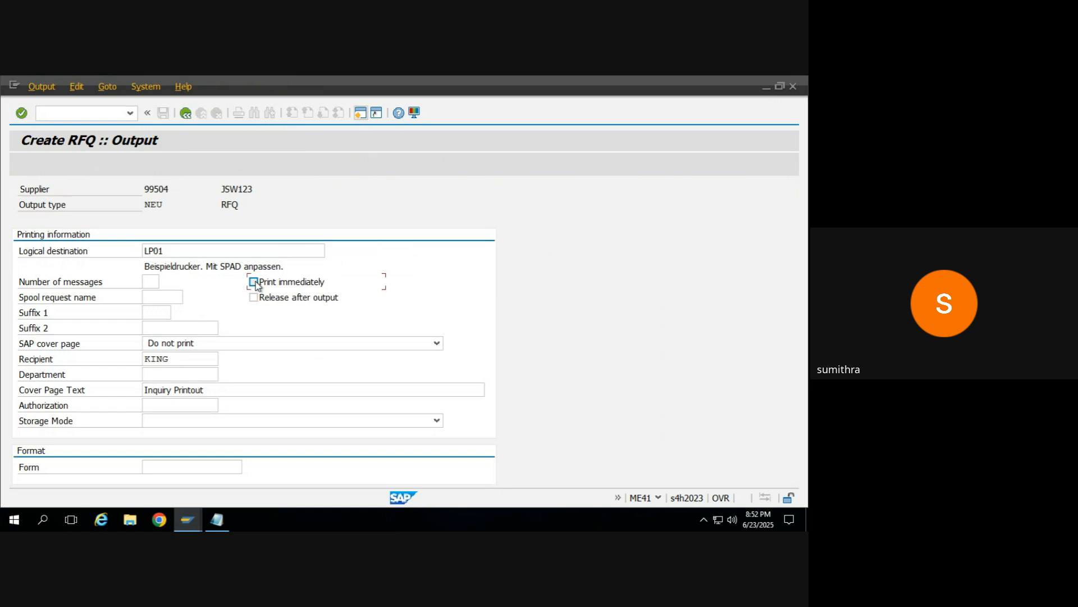
click(185, 114)
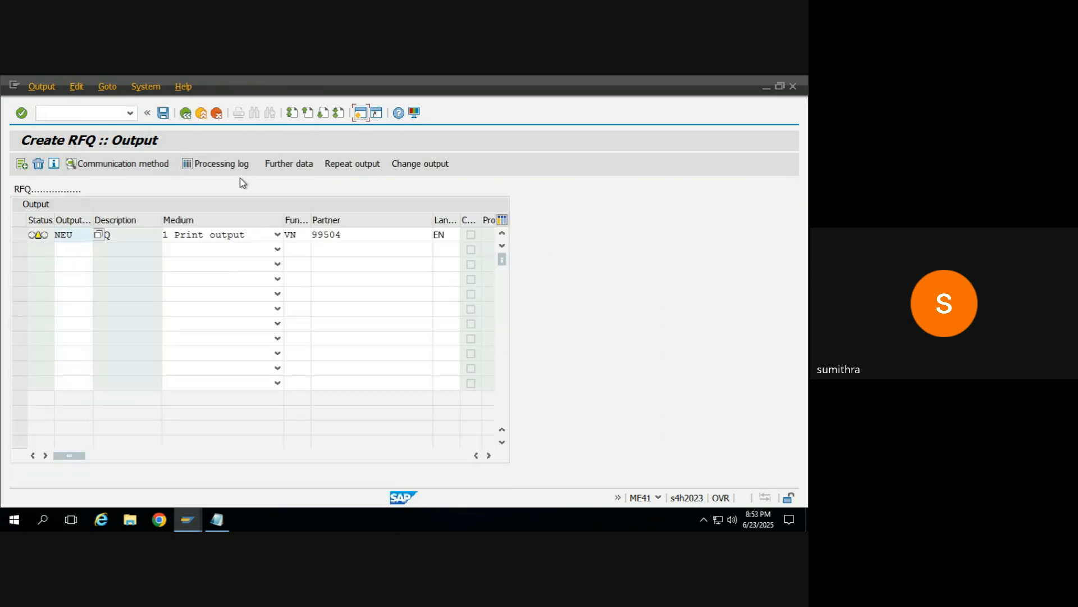
Step: In the NEU record's further data, set the dispatch time to 4 Send immediately (when saving the application), and save the RFQ
click(16, 237)
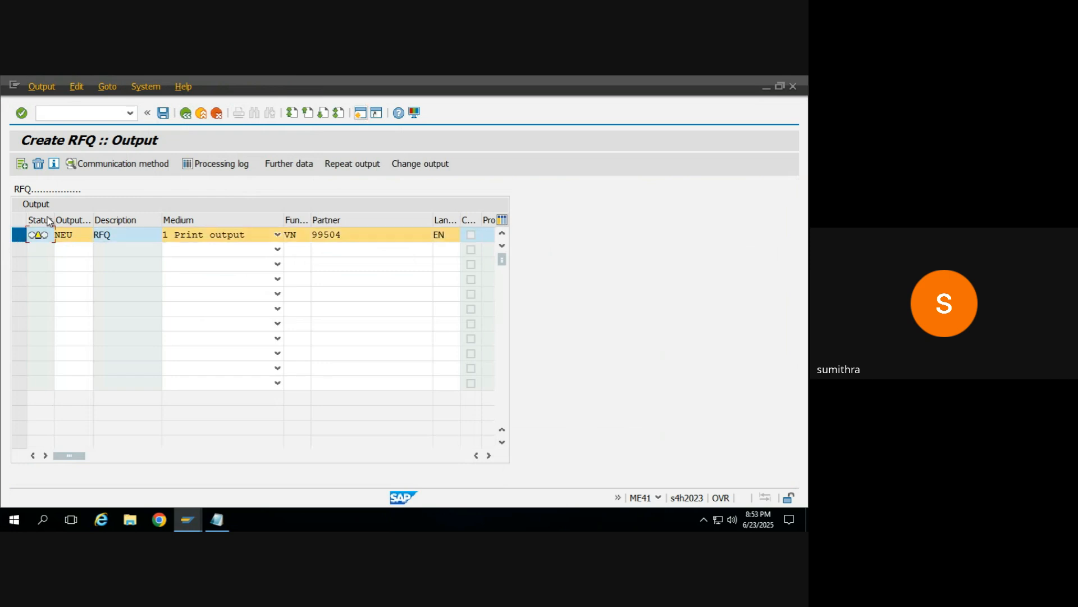
click(301, 164)
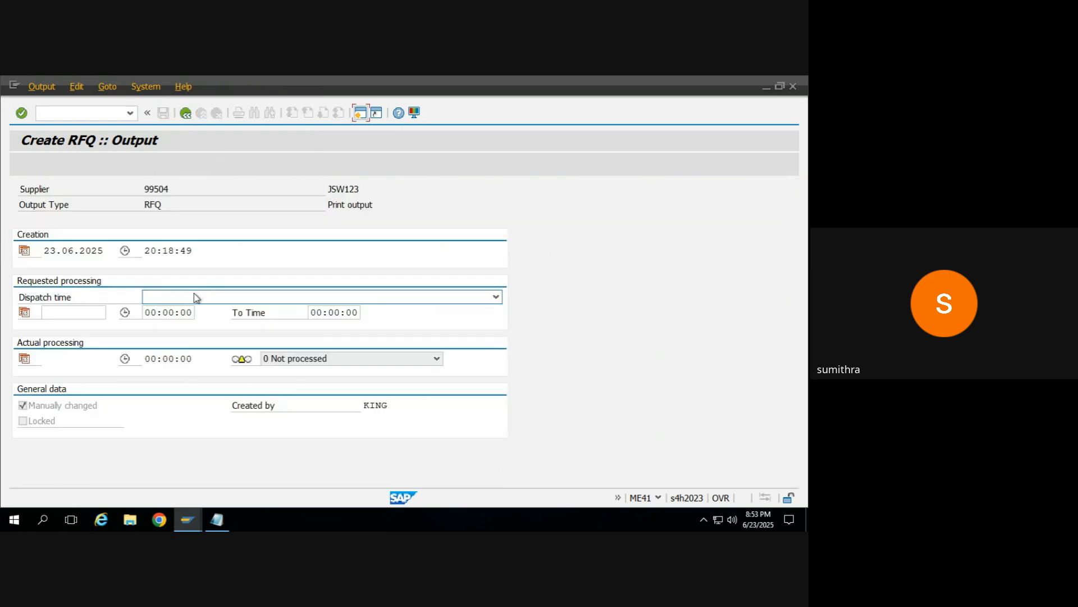
click(192, 296)
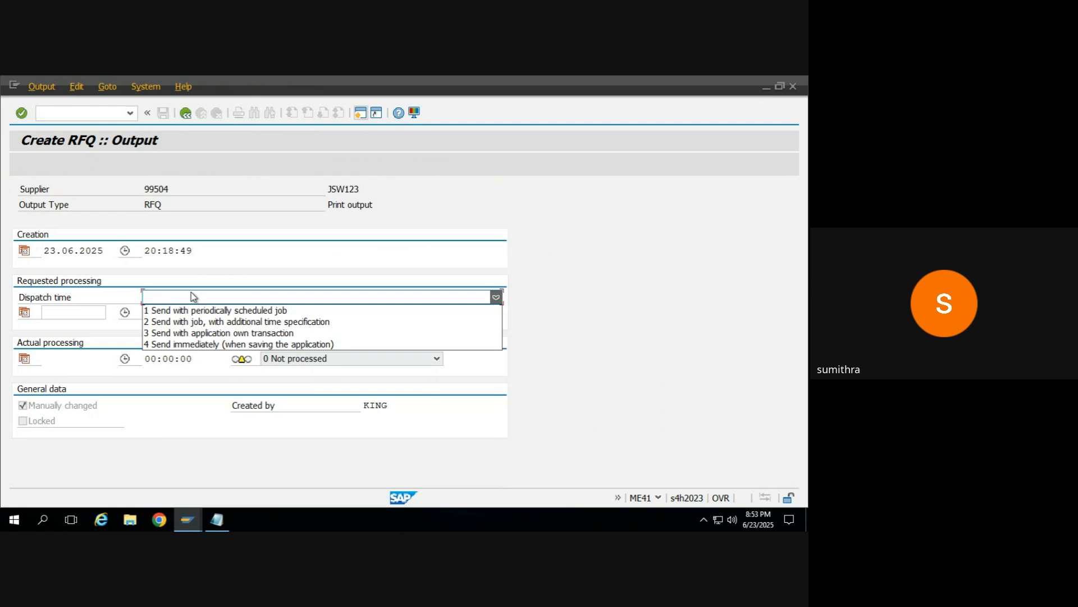
click(178, 344)
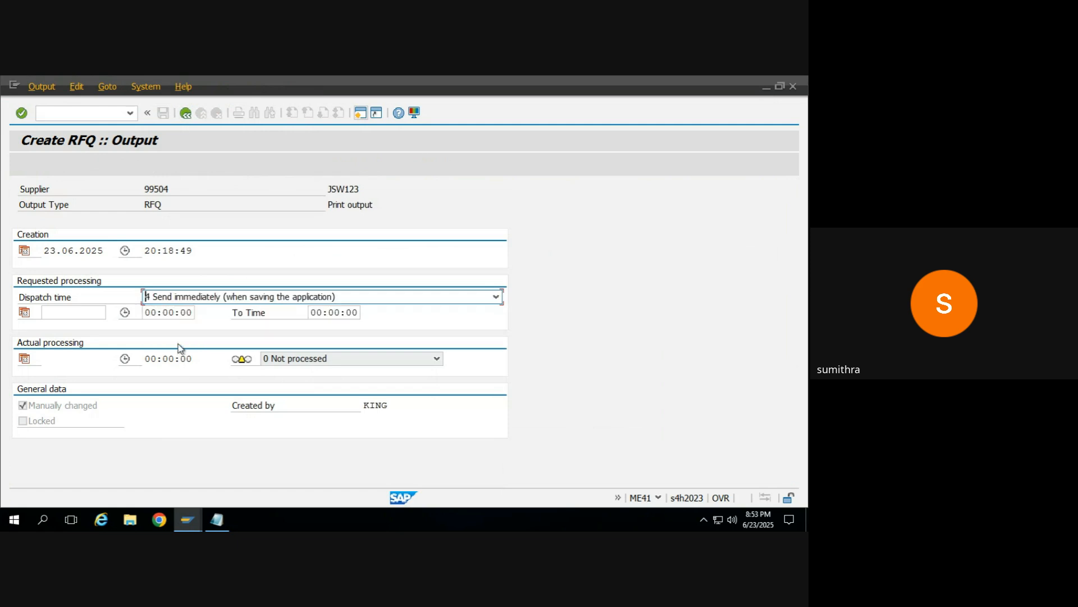
click(186, 113)
click(165, 114)
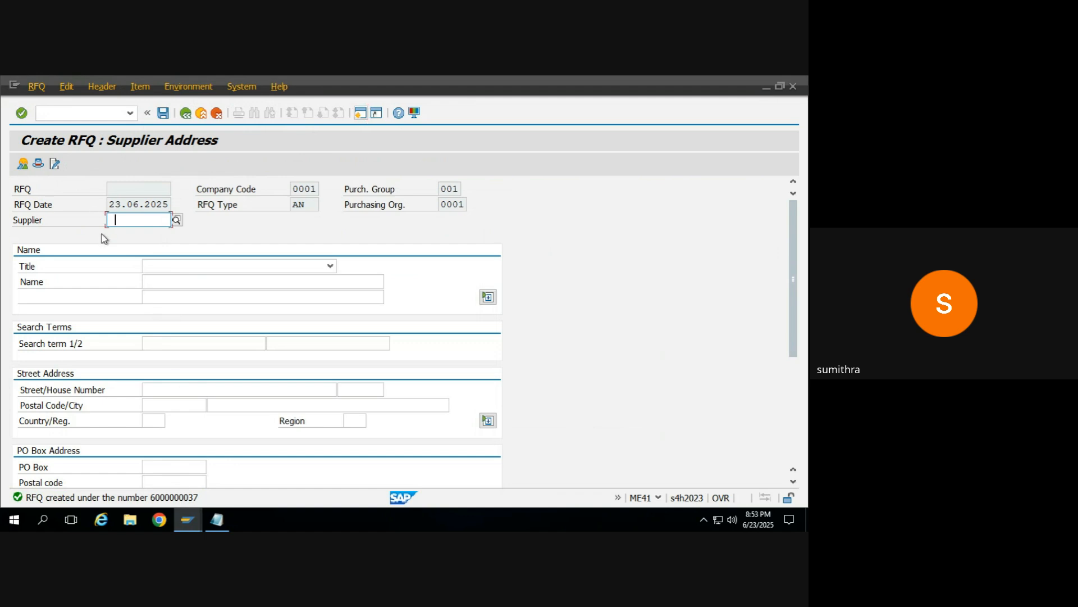
Step: Enter Domestic US Supplier 10 as the next supplier, and exit the RFQ, saving the document without an output message
click(128, 245)
key(Return)
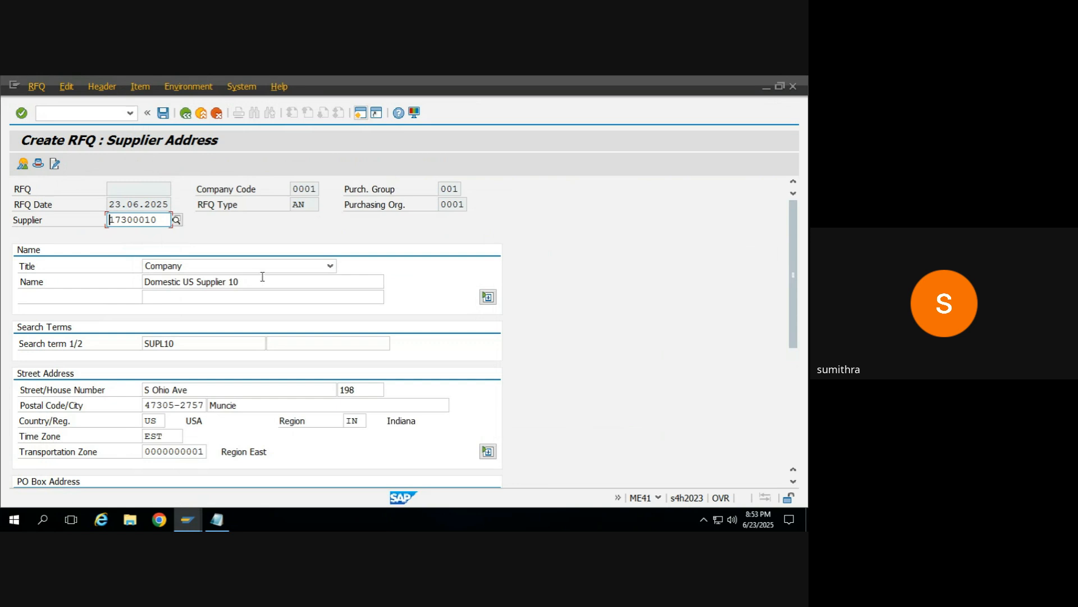
click(186, 115)
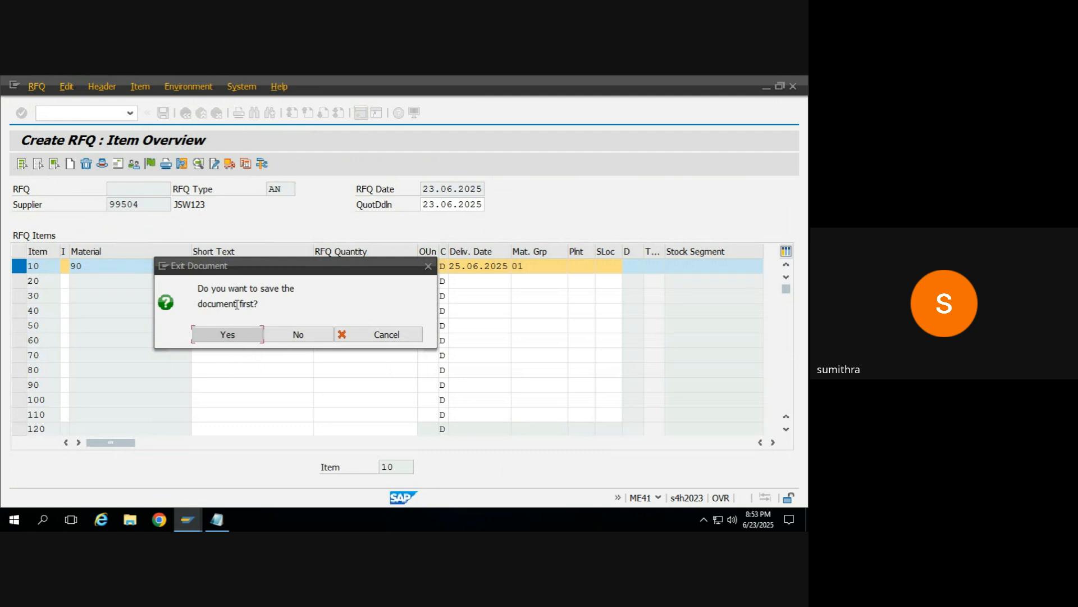
click(240, 339)
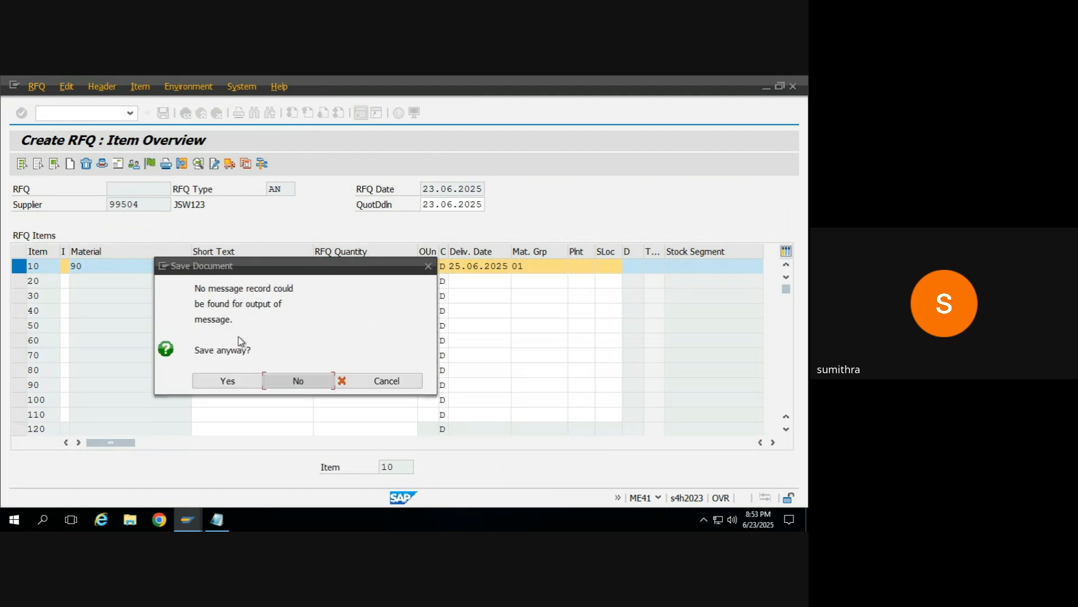
click(216, 381)
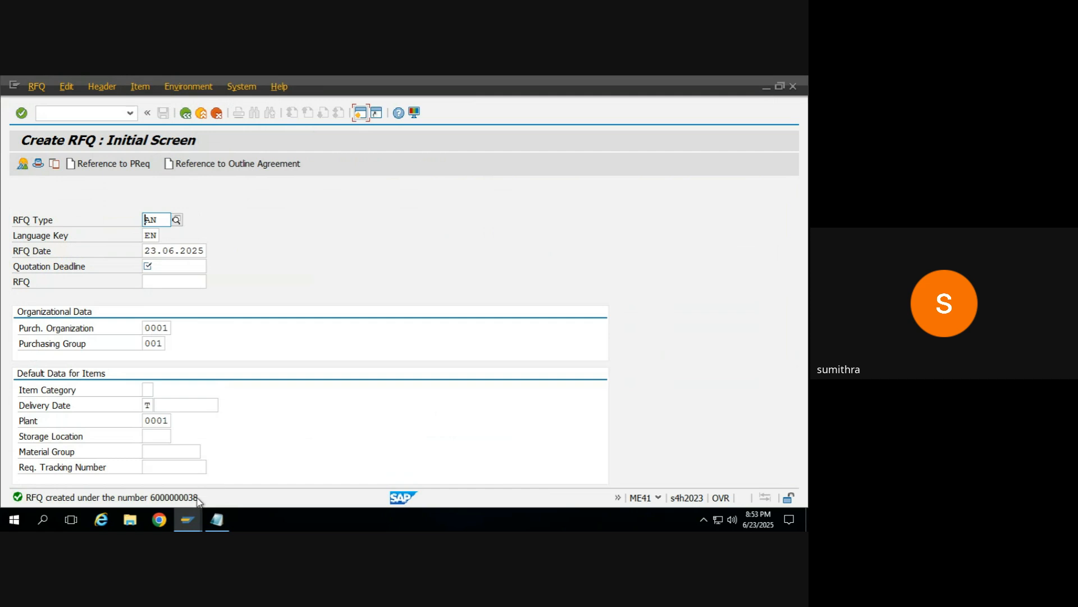
Step: Start a new RFQ of type AN with quotation deadline 23.06.2025 and continue to its item overview
click(172, 266)
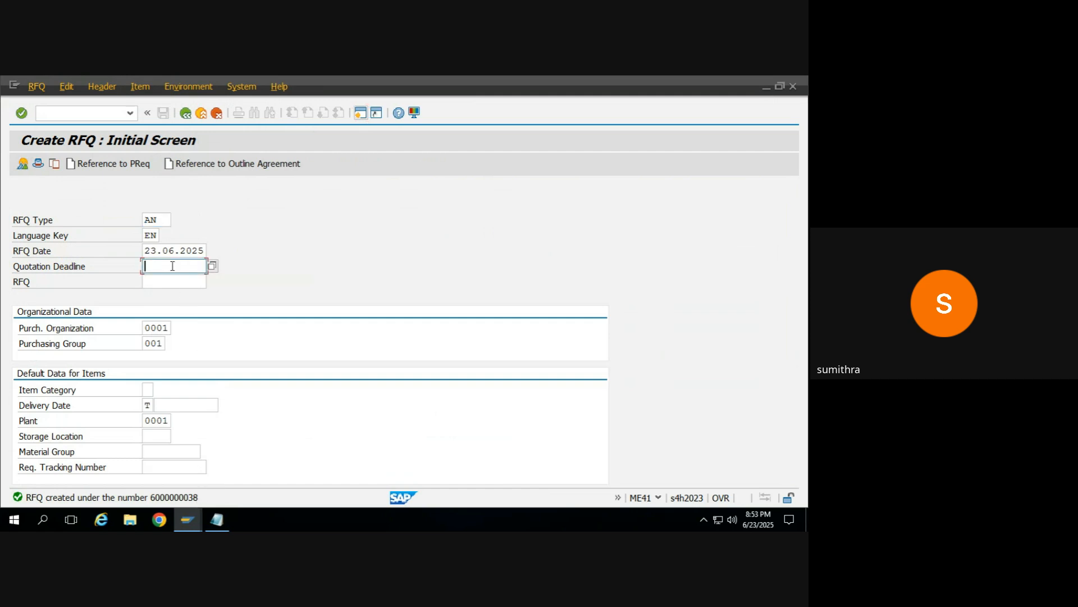
click(173, 266)
key(Down)
key(Return)
key(Return)
Step: Enter material 90 with an RFQ quantity of 10 as the first item
click(117, 264)
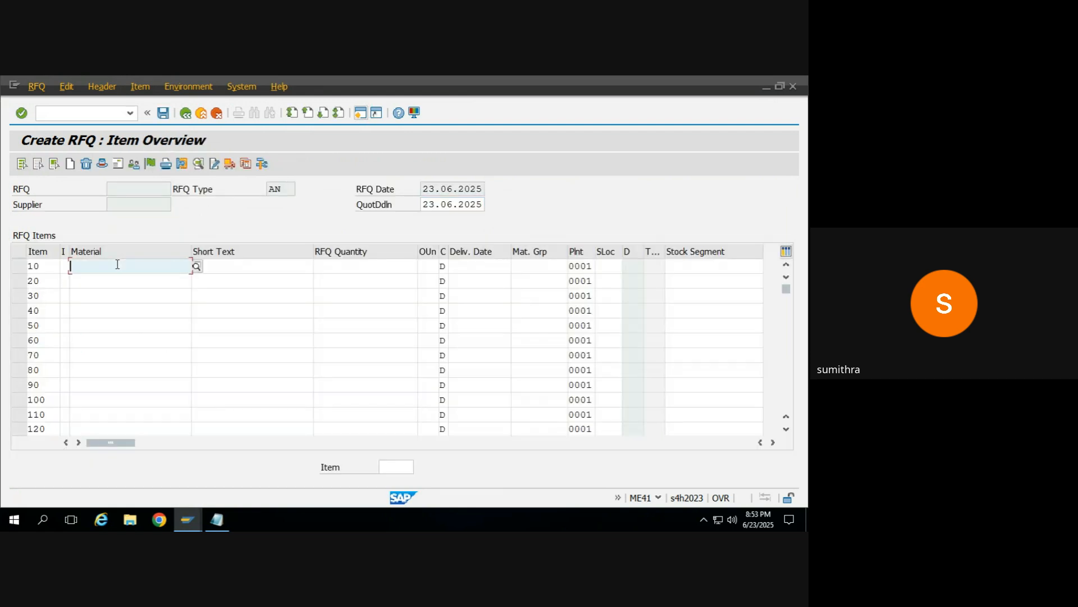
key(Return)
key(Tab)
key(Tab)
text(10)
key(Return)
key(Return)
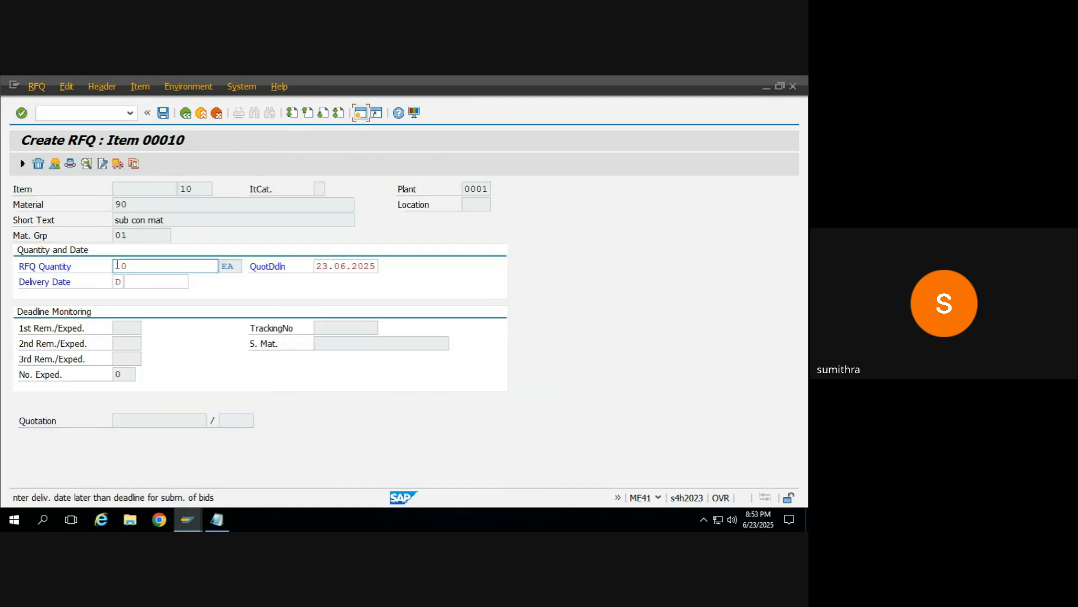
Step: Set the item's delivery date to 25.06.2025 and accept the delivery date warning
click(141, 283)
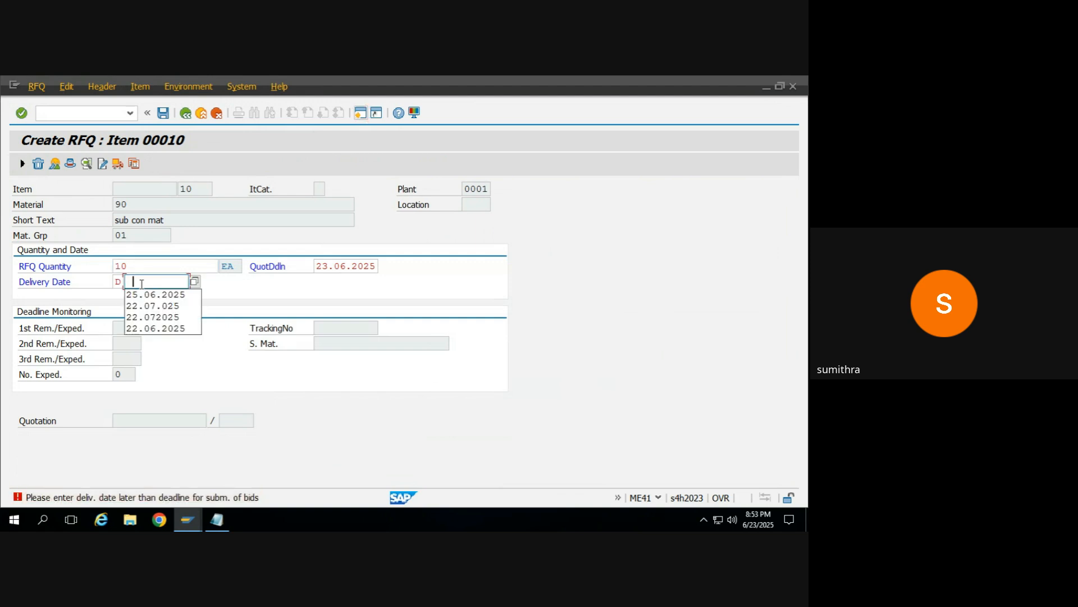
key(Return)
key(Return)
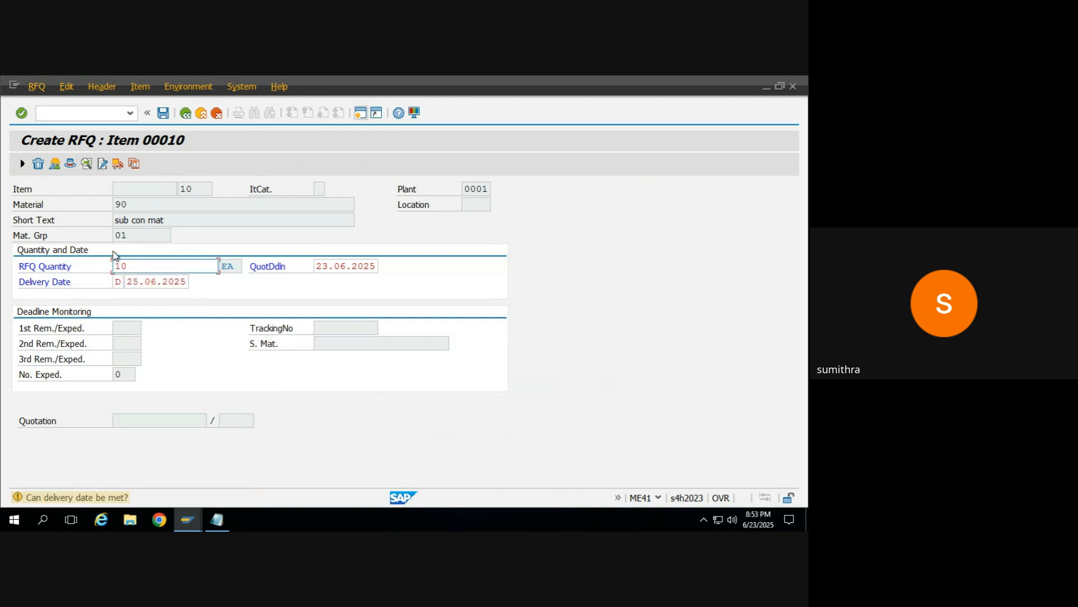
key(Return)
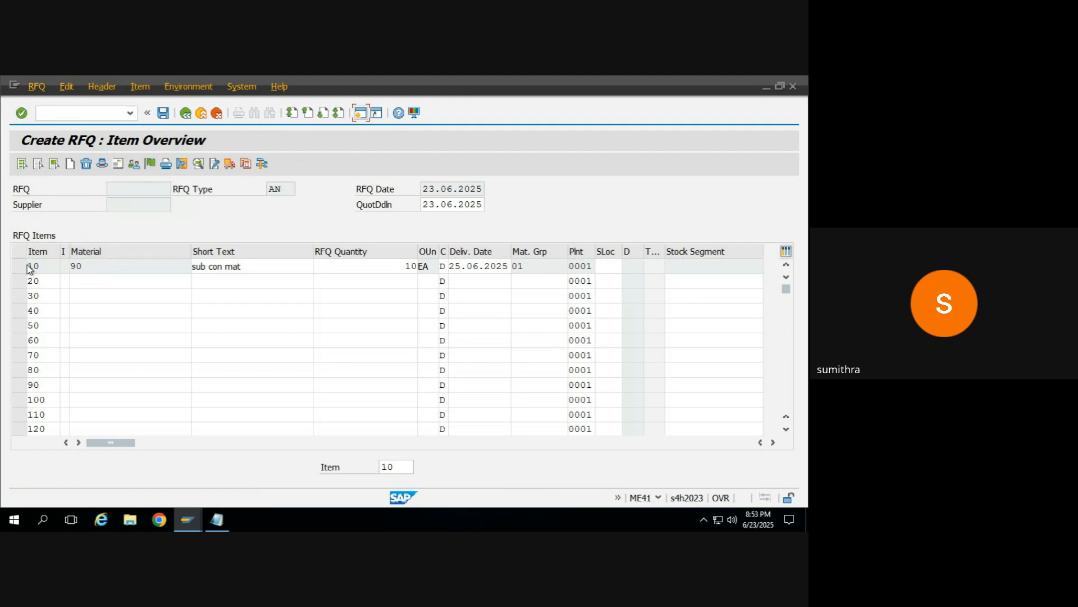
Step: Select item 10, open the RFQ's supplier address and assign supplier JSW123
click(19, 265)
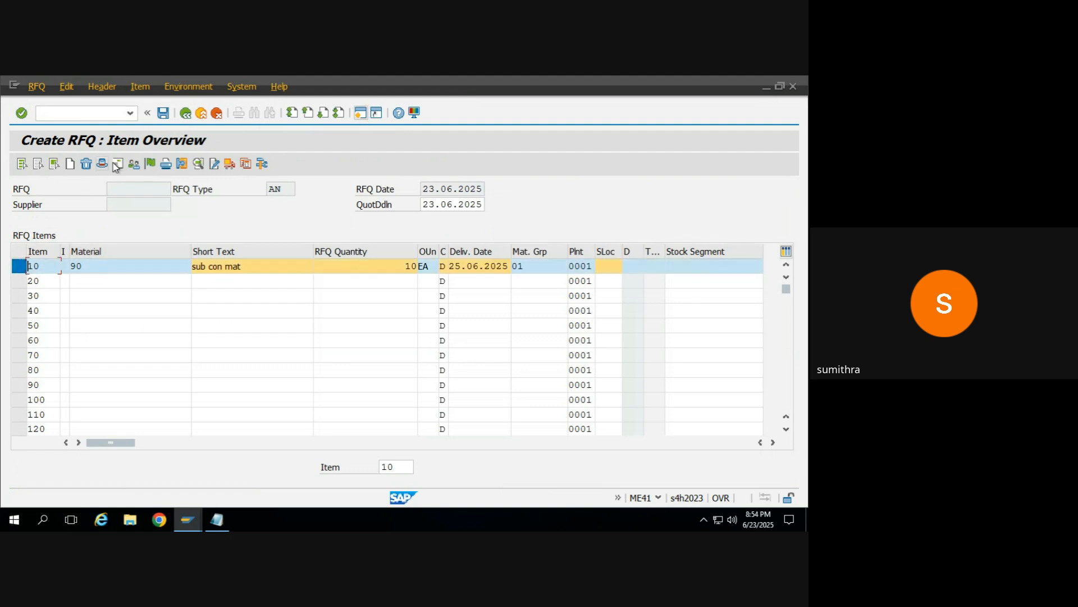
click(115, 163)
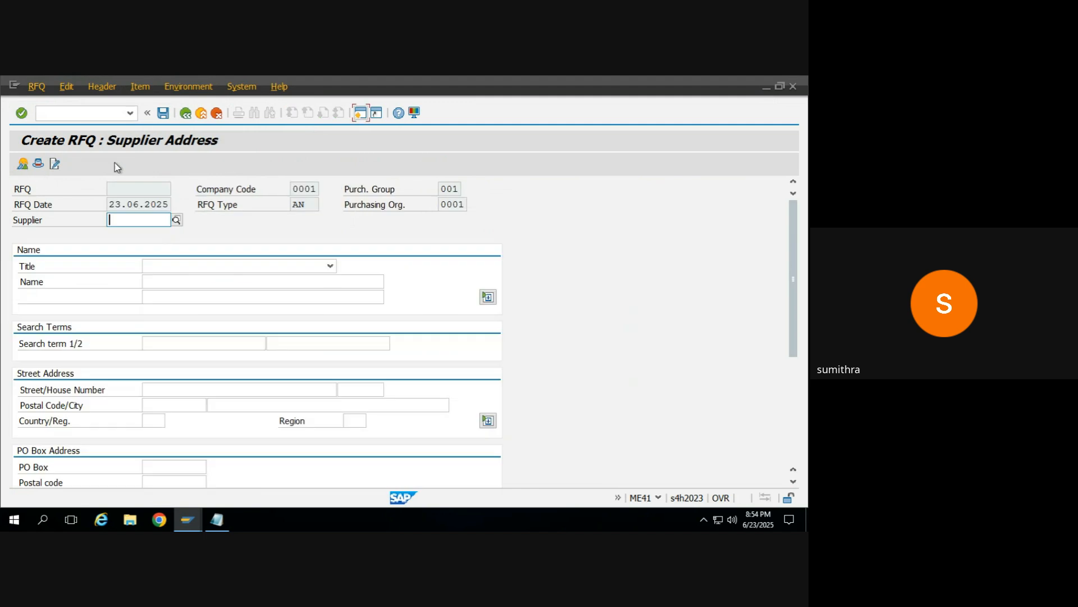
click(160, 218)
key(Down)
key(Down)
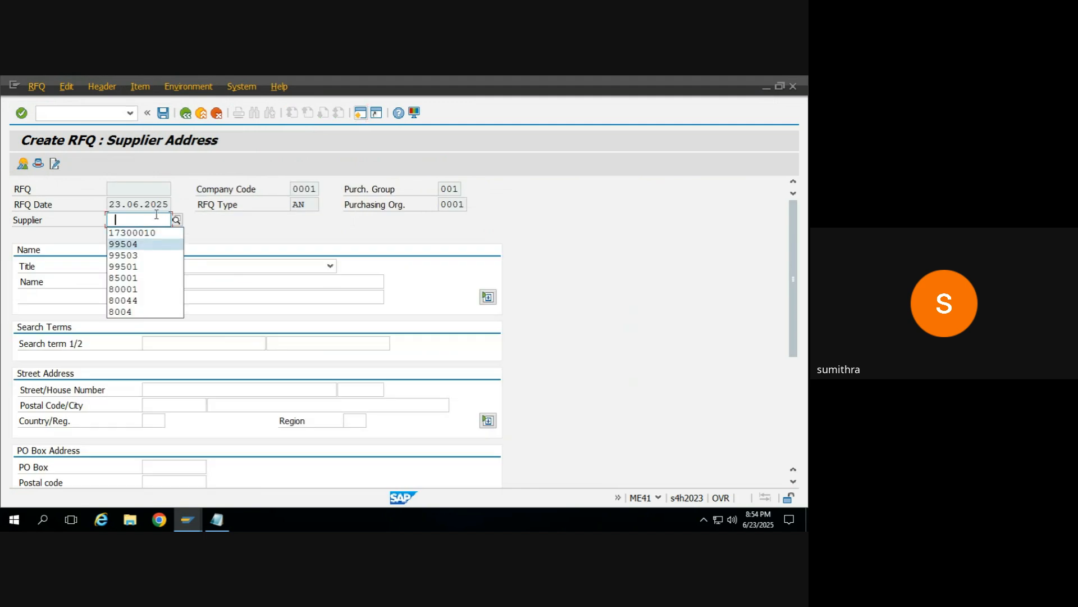
key(Return)
key(Return)
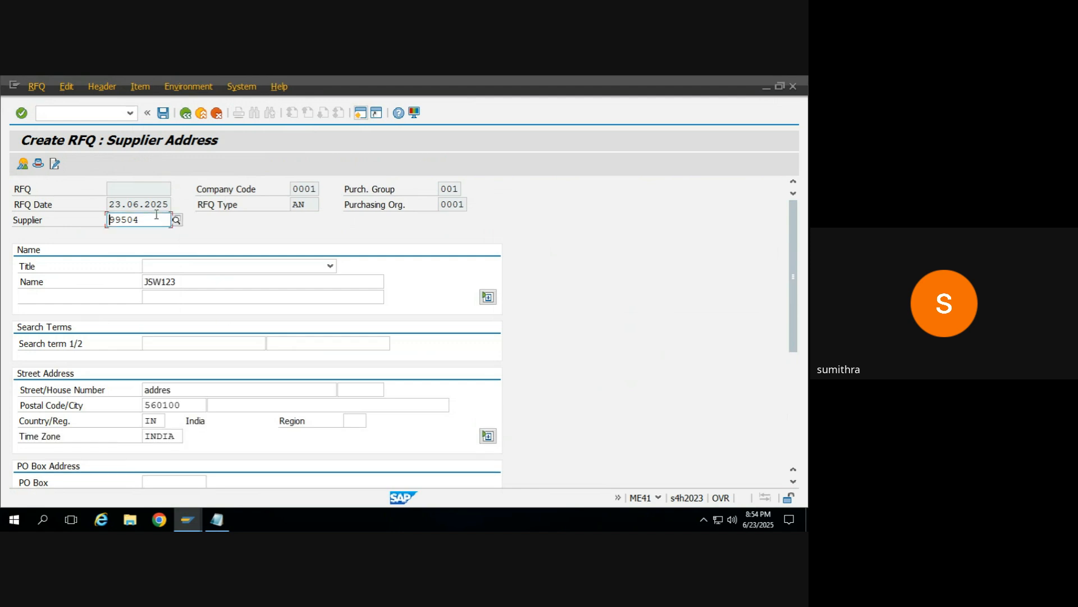
Step: Replace the supplier with test1132 and save the RFQ without an output message
click(151, 223)
key(BackSpace)
key(BackSpace)
key(BackSpace)
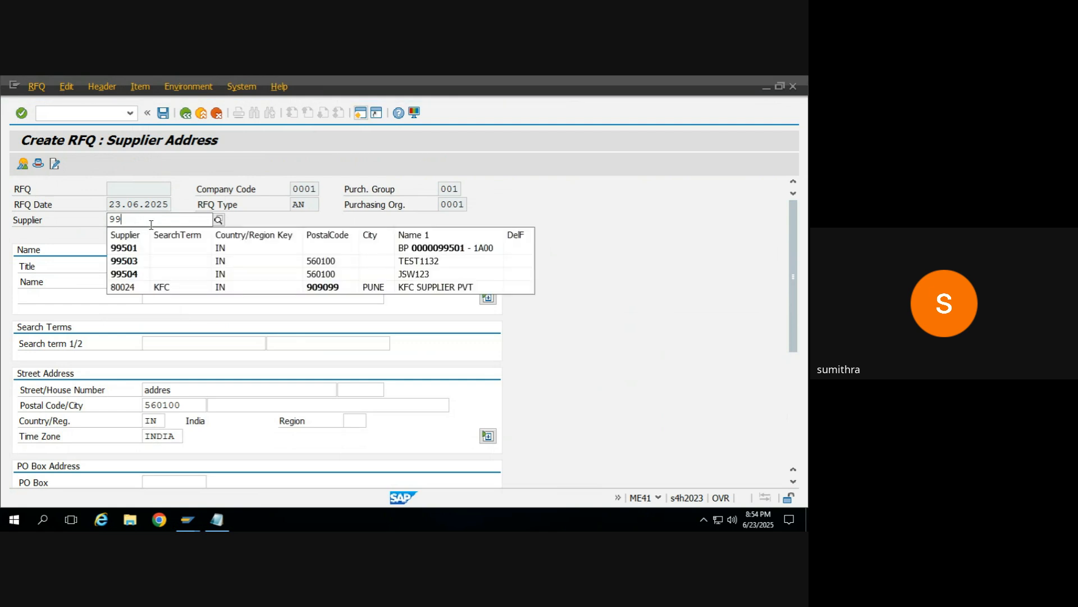
click(137, 259)
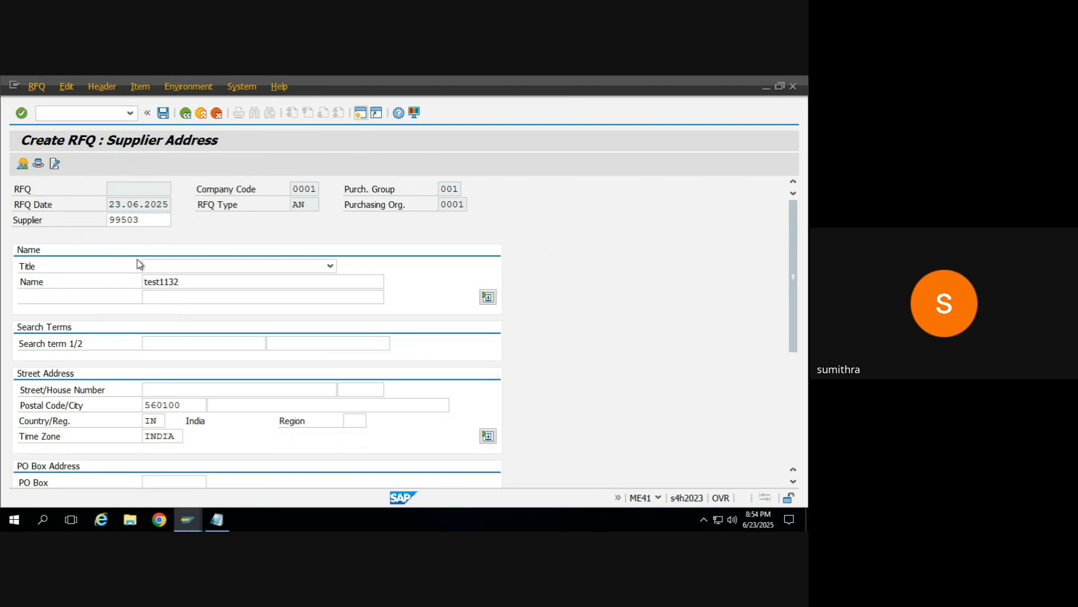
click(164, 114)
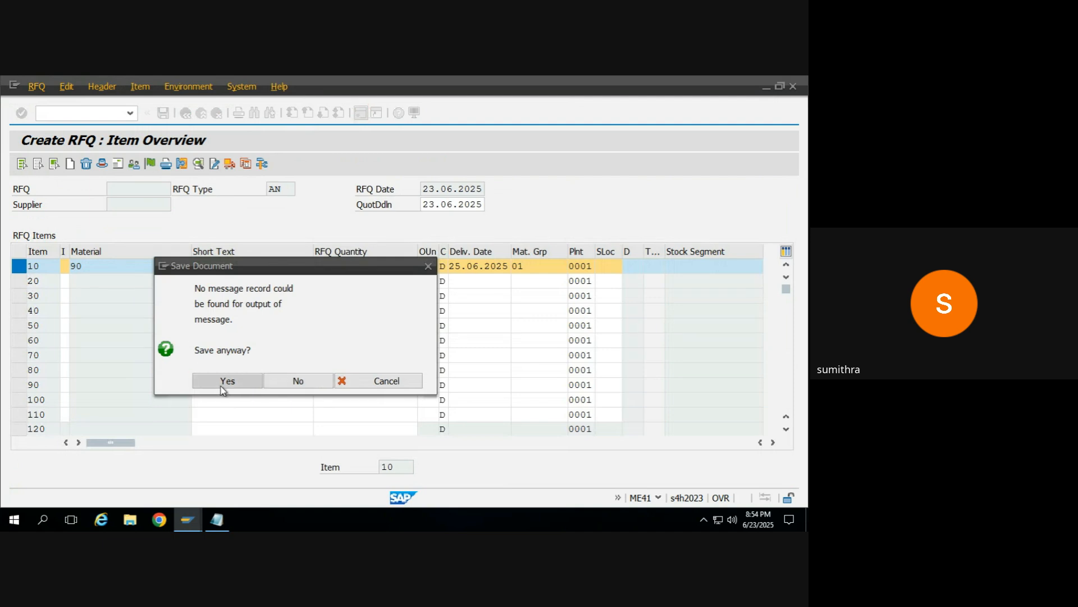
click(223, 387)
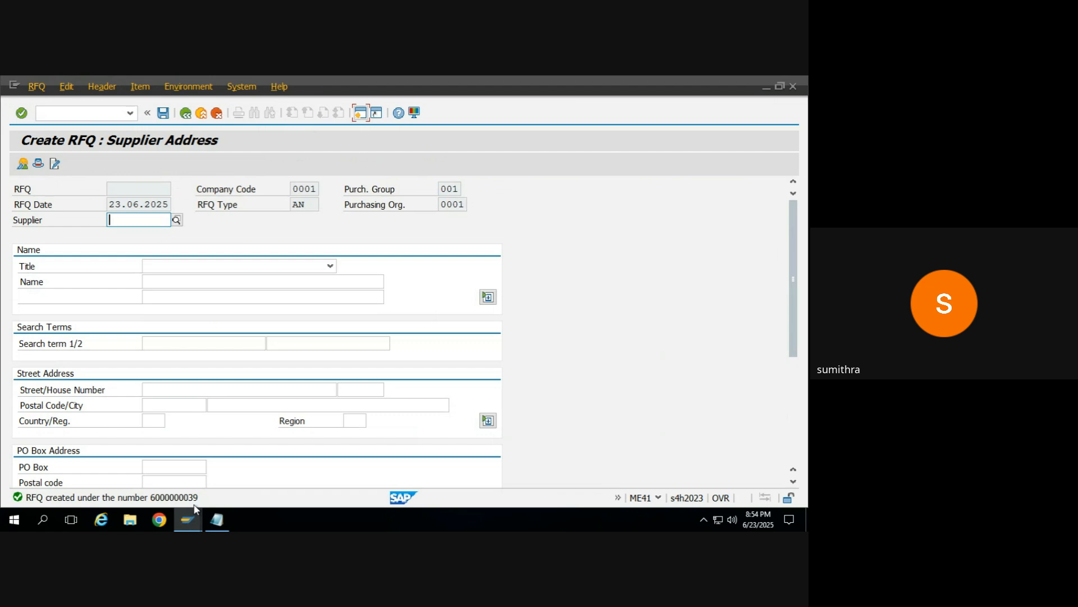
Step: Leave the RFQ and run the message output transaction ME9F with its default selection
click(189, 114)
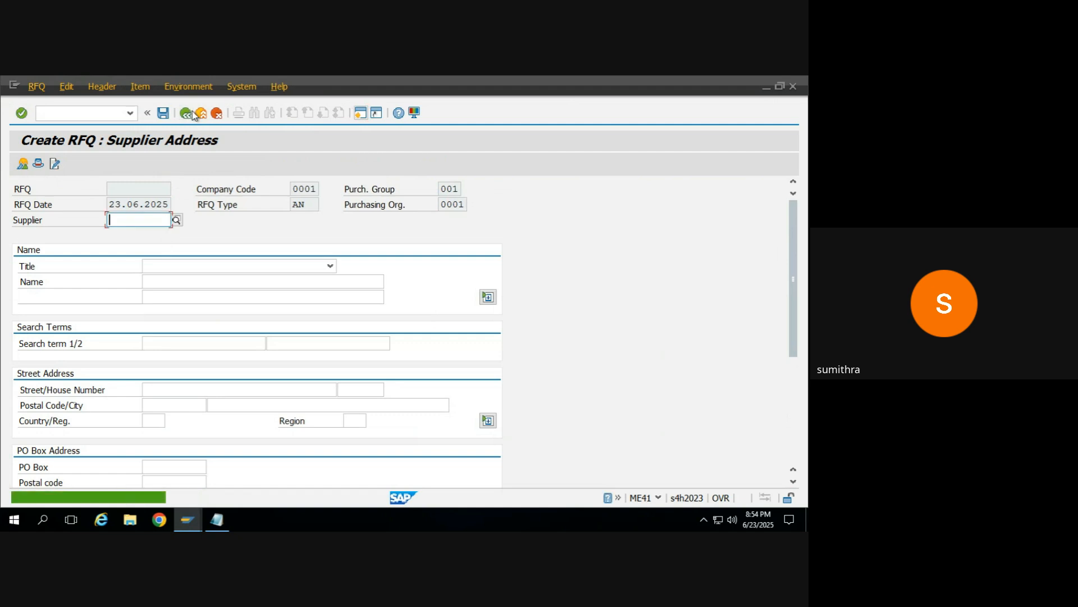
click(202, 114)
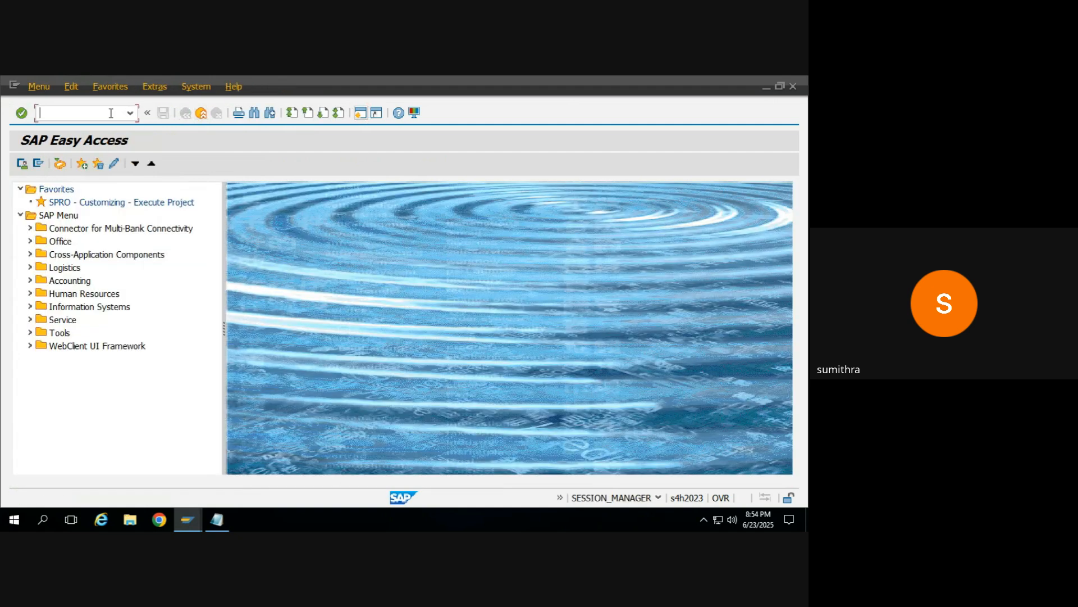
text(me9f)
key(Return)
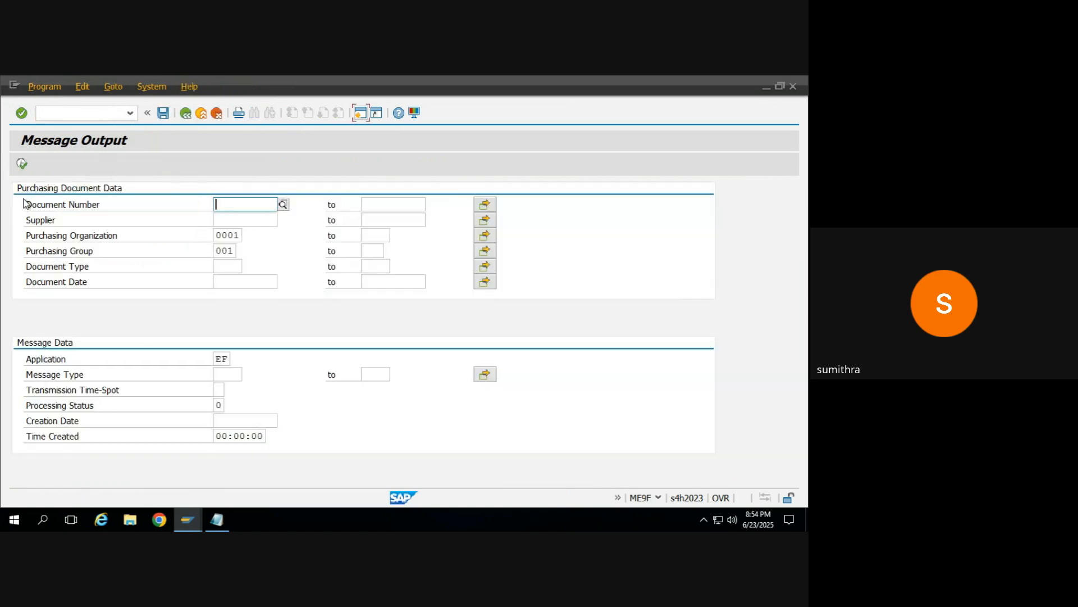
click(22, 163)
Step: Set the message output selection to application EA and message type NEU, and run it
click(222, 358)
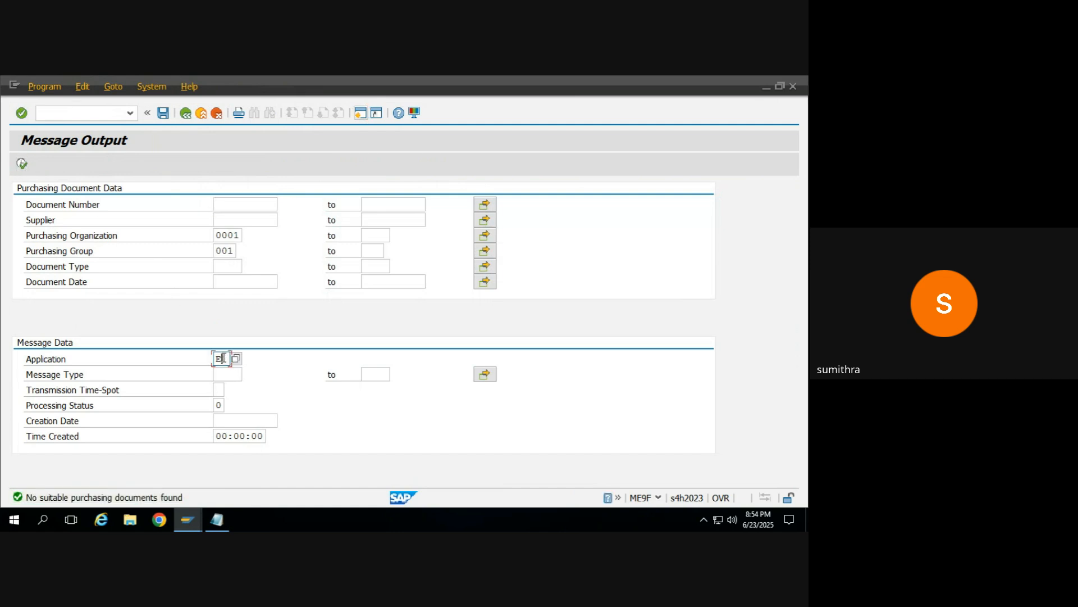
key(BackSpace)
key(Down)
key(Return)
key(Tab)
text(e)
key(Tab)
key(shift+Tab)
text(neu)
key(Return)
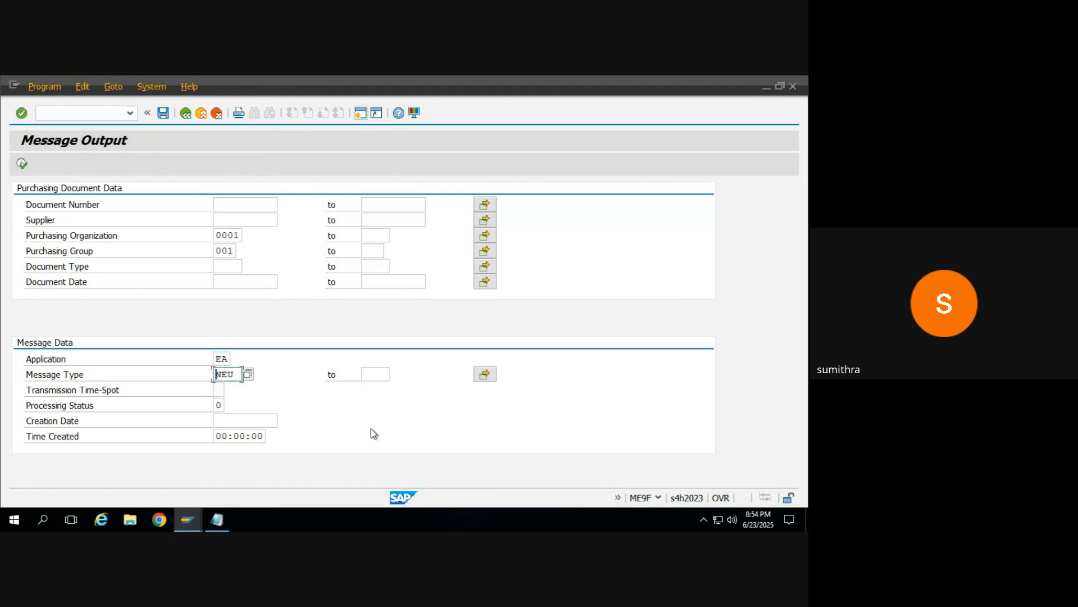
click(23, 163)
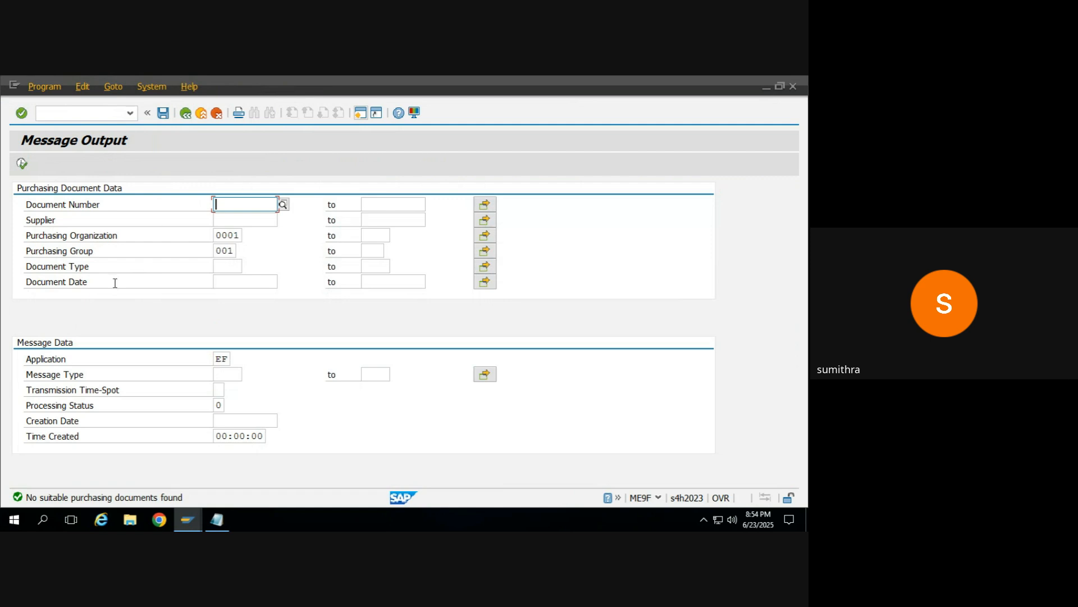
click(236, 233)
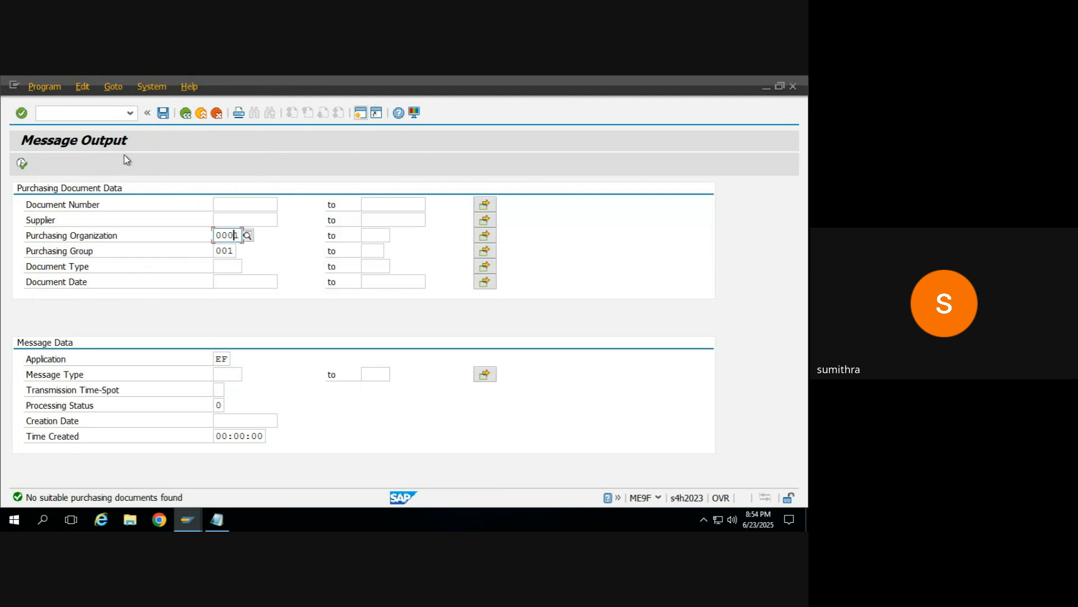
click(131, 114)
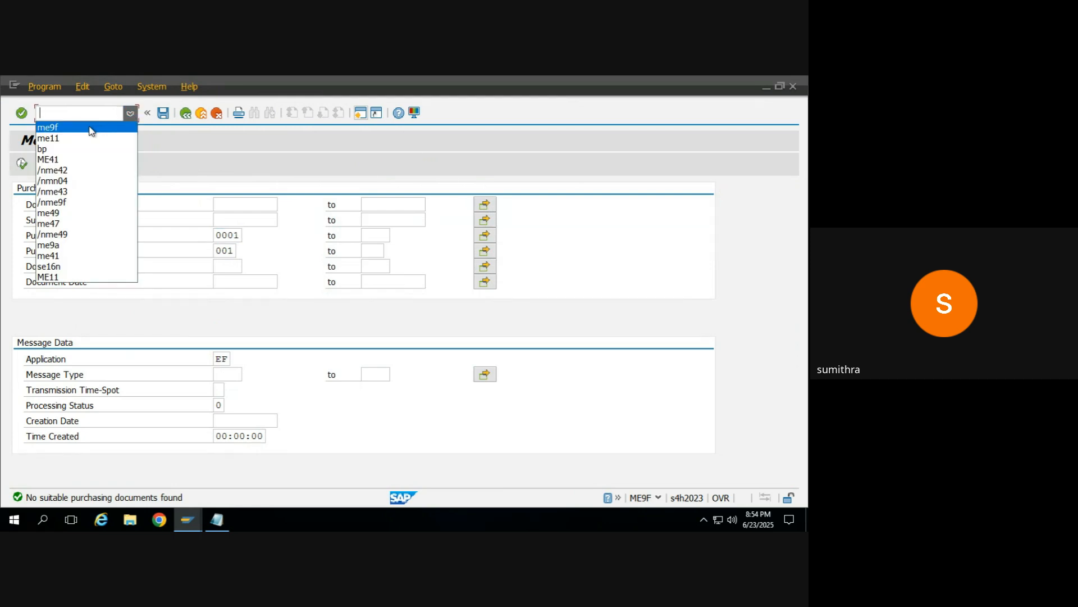
click(91, 125)
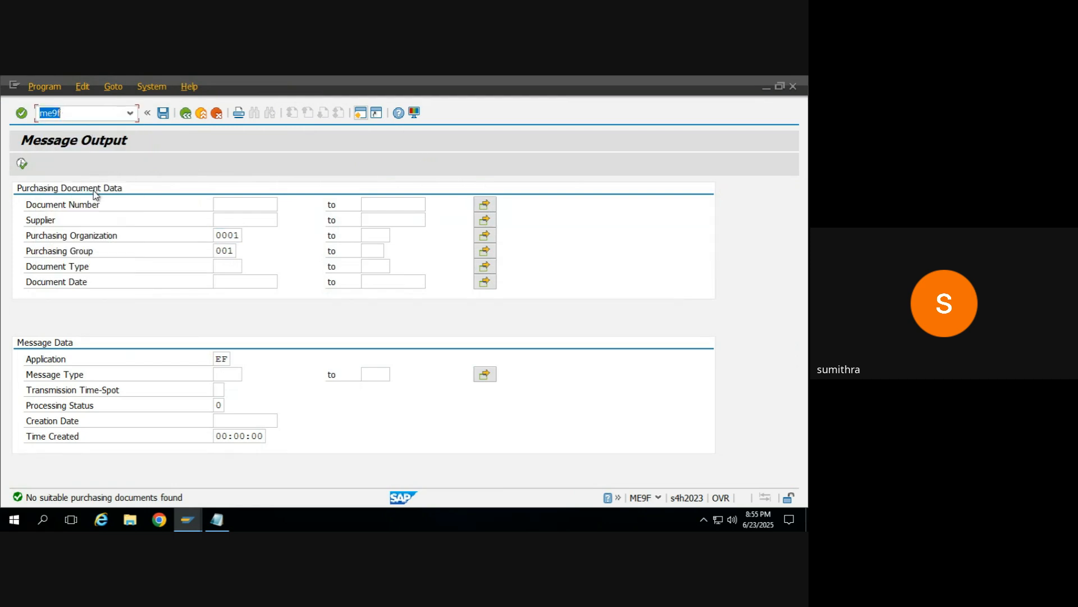
click(245, 204)
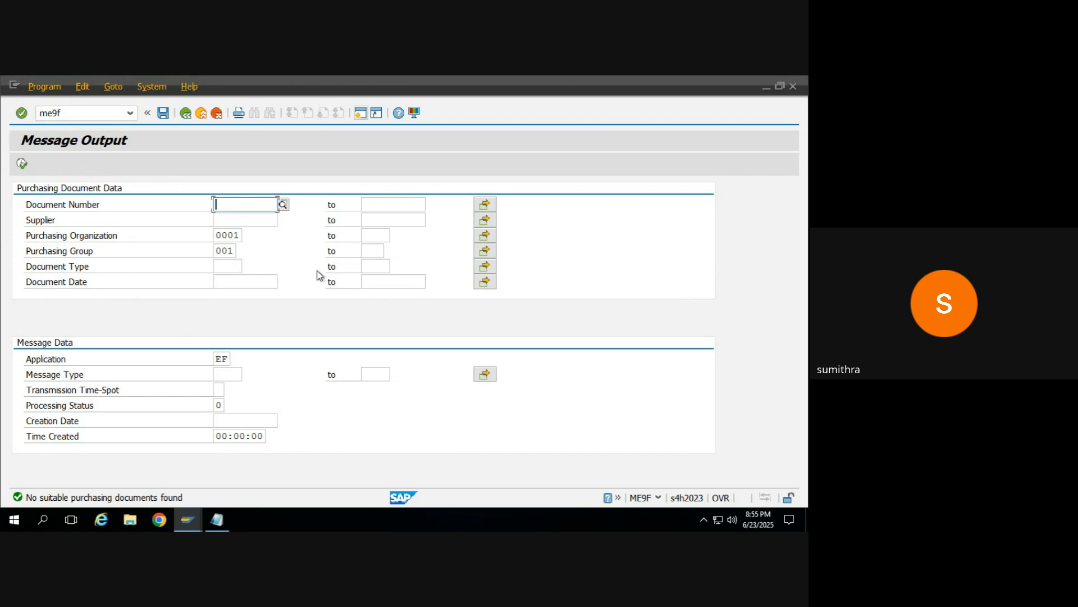
click(189, 113)
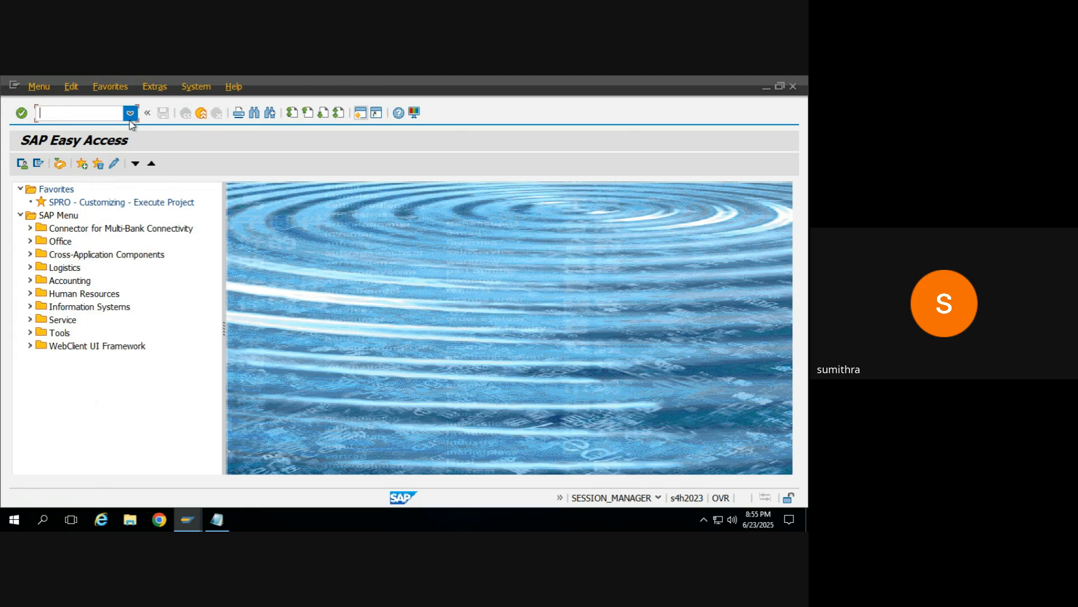
text(me47)
key(Return)
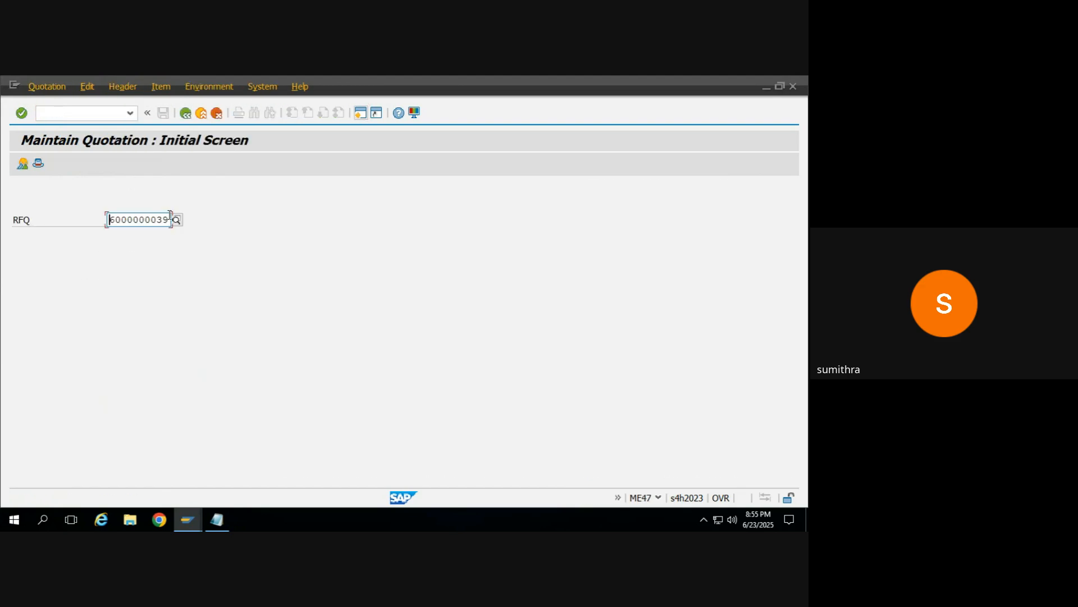
click(164, 220)
text(7)
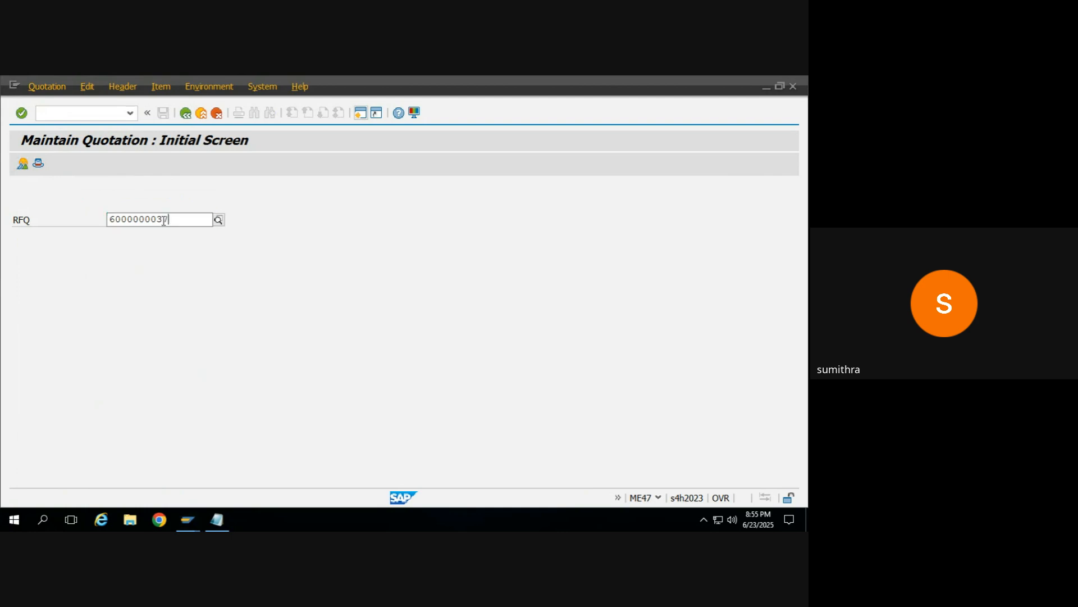
key(Return)
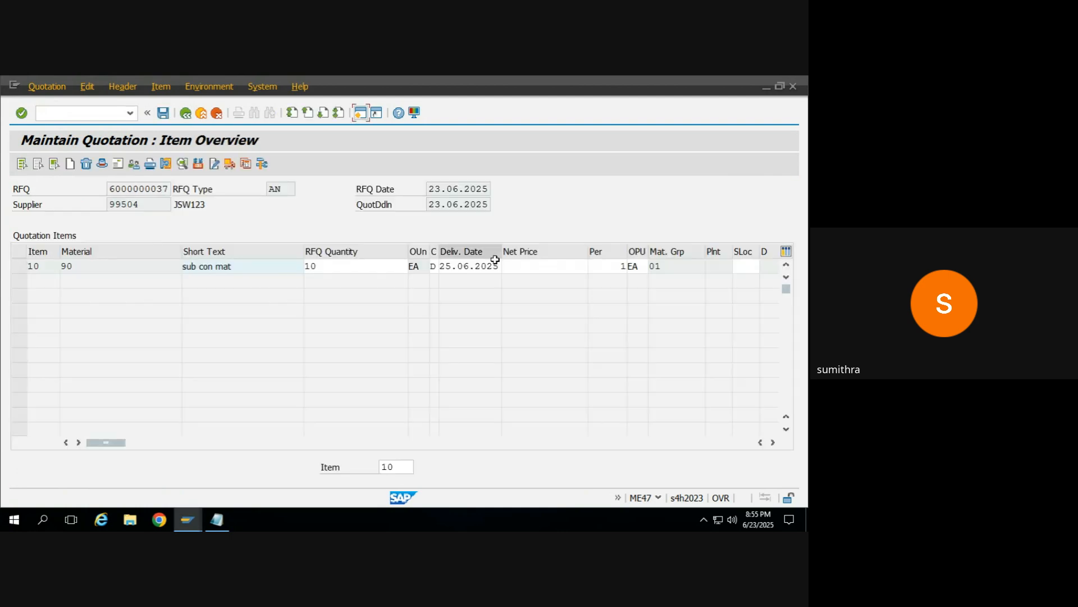
Step: Set the net price of item 10 to 100 for supplier JSW123 and save the quotation
click(516, 265)
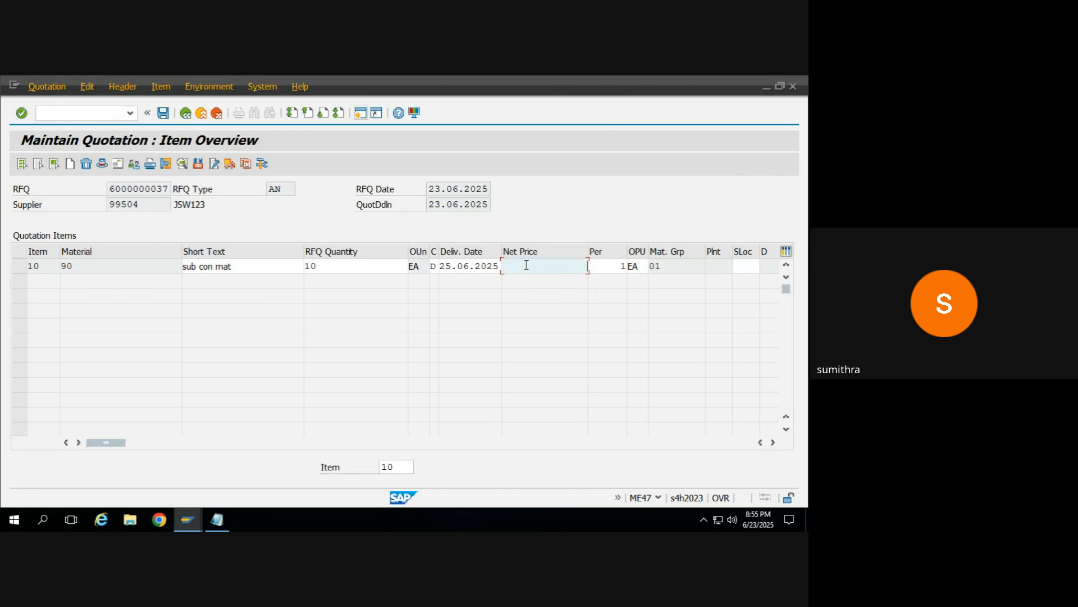
text(1)
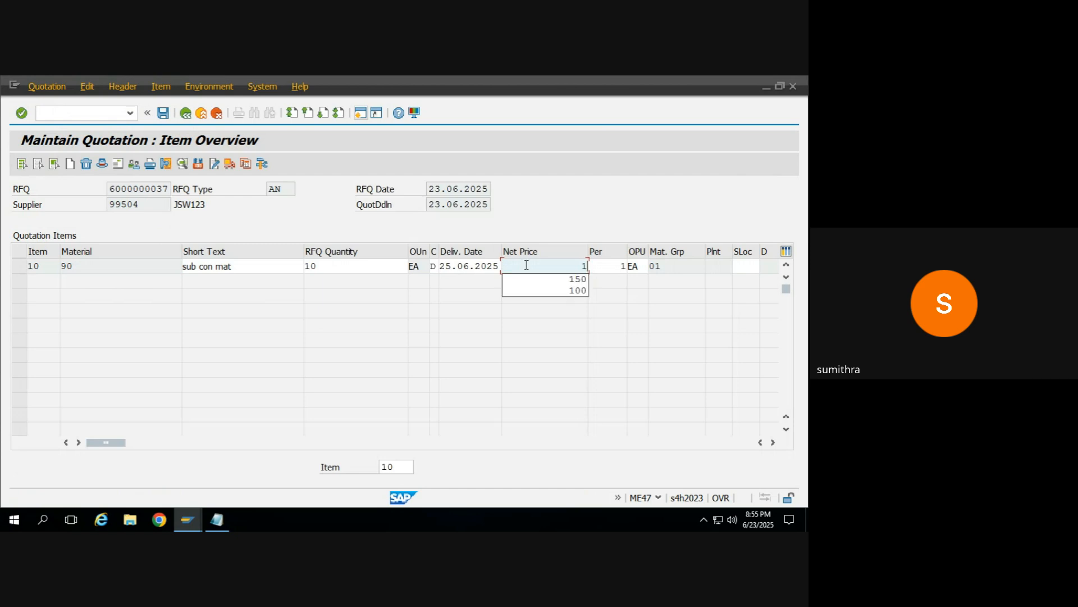
text(00)
key(Return)
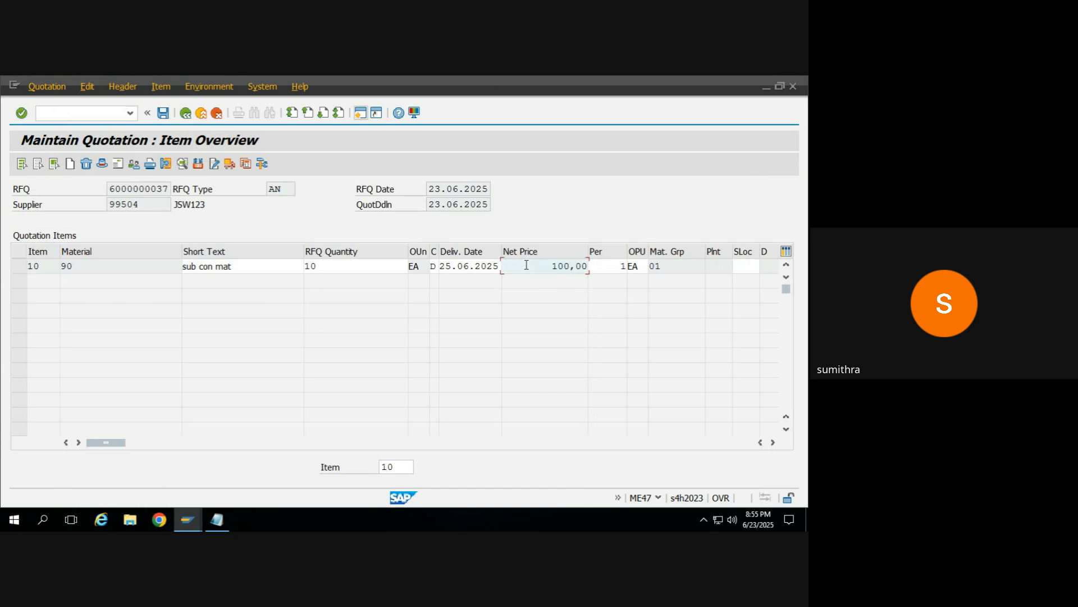
click(164, 114)
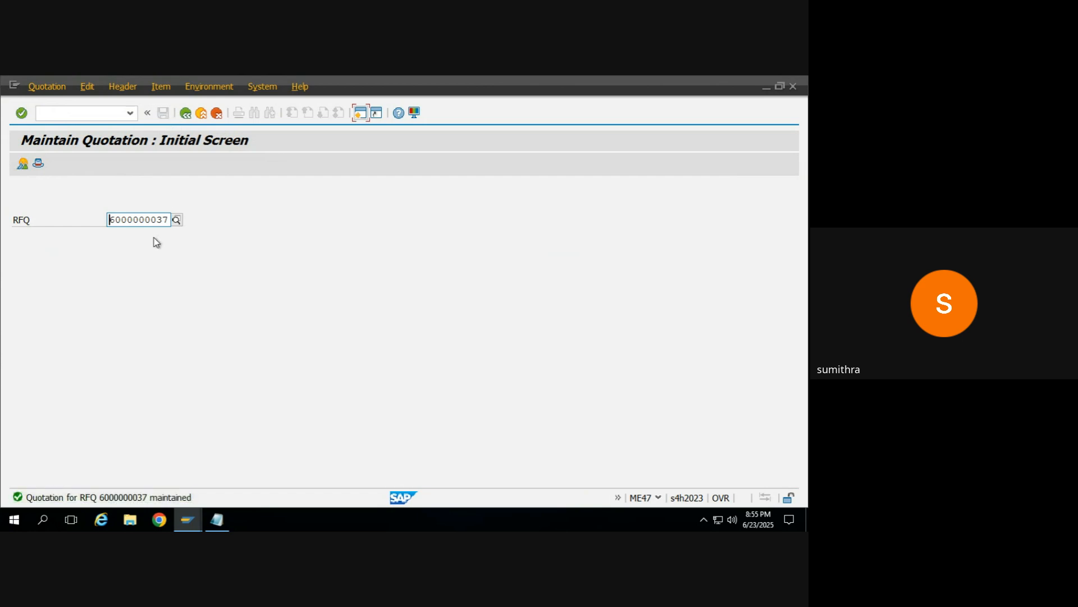
click(165, 218)
text(8)
key(Return)
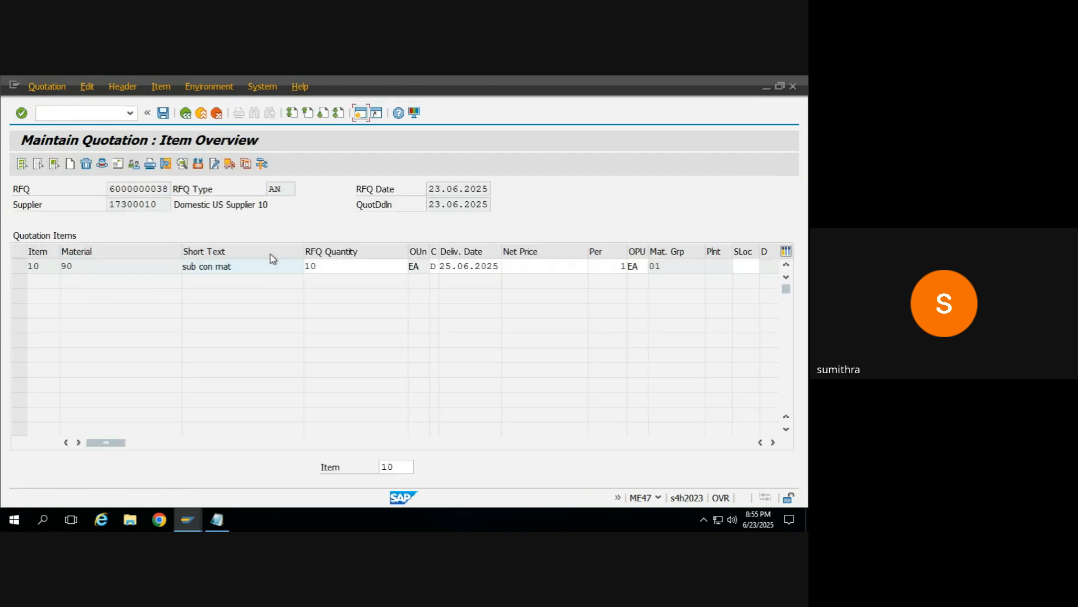
click(524, 264)
text(90)
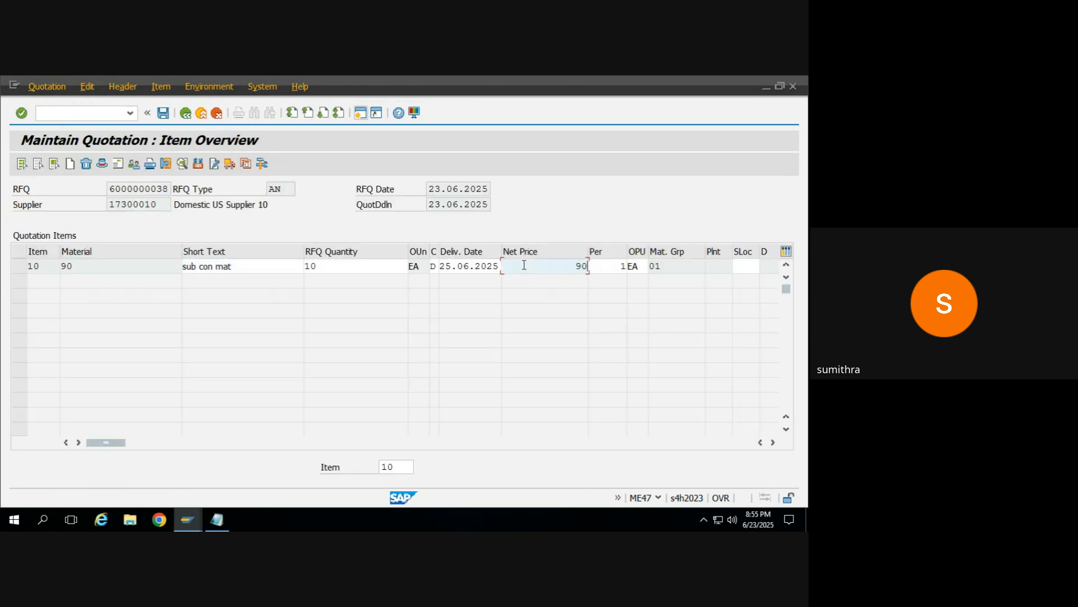
key(Return)
click(163, 113)
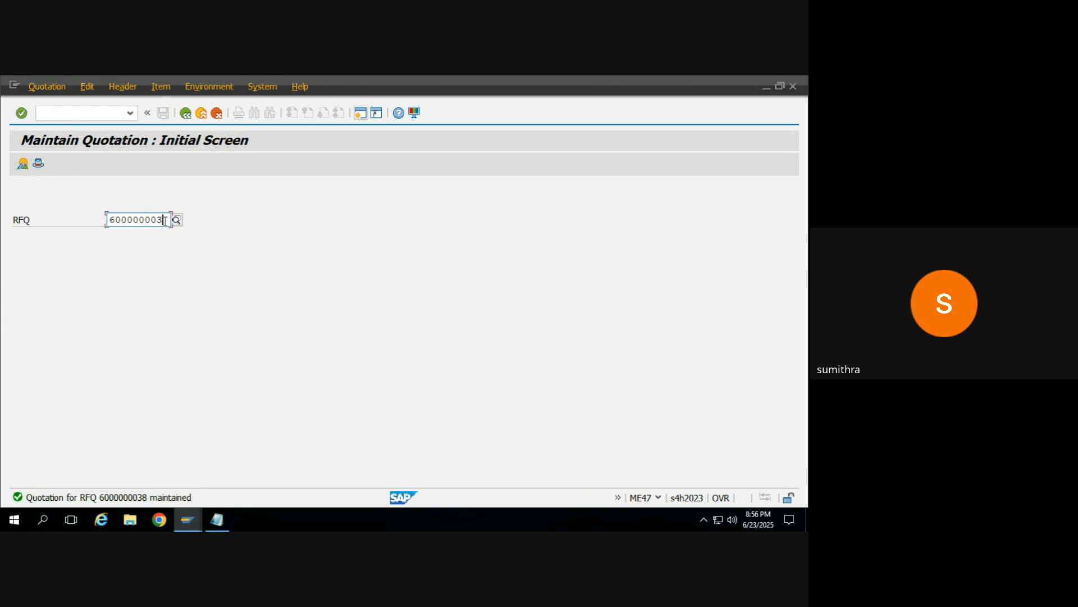
text(9)
key(Return)
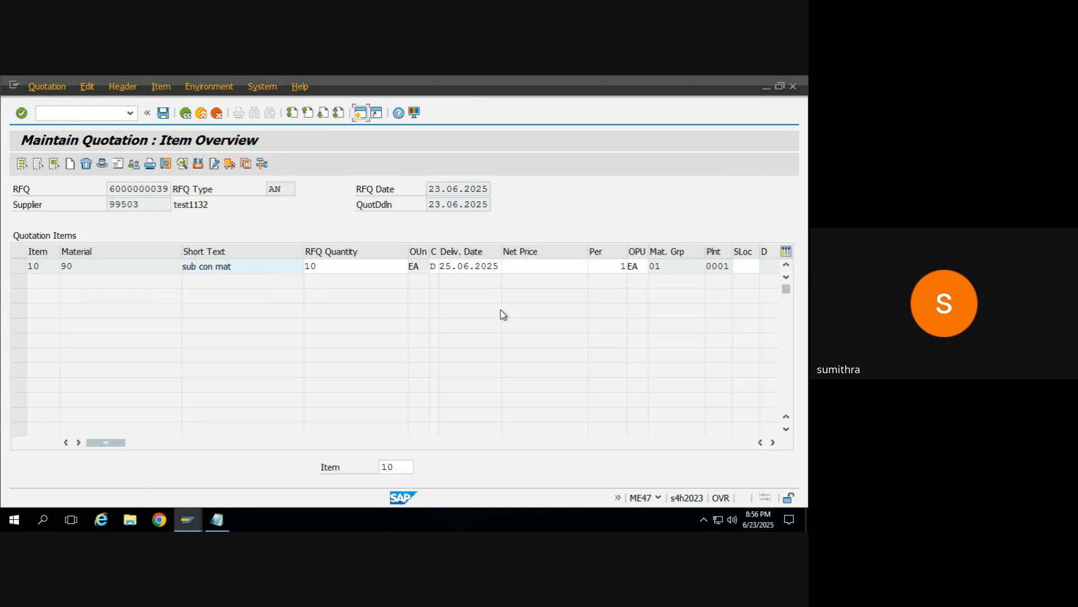
click(539, 262)
text(110)
double_click(538, 260)
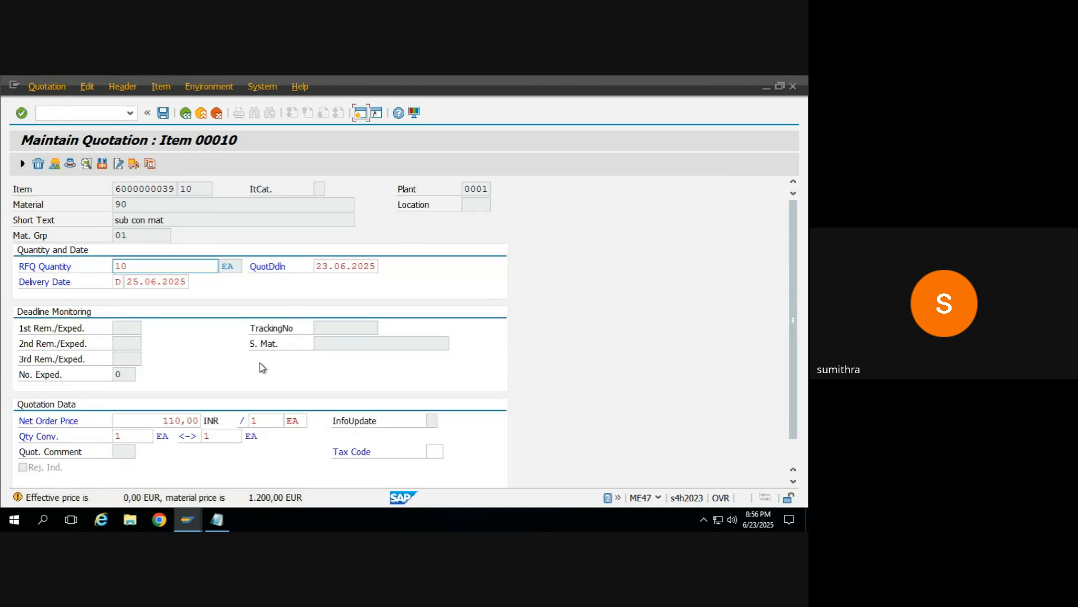
key(Return)
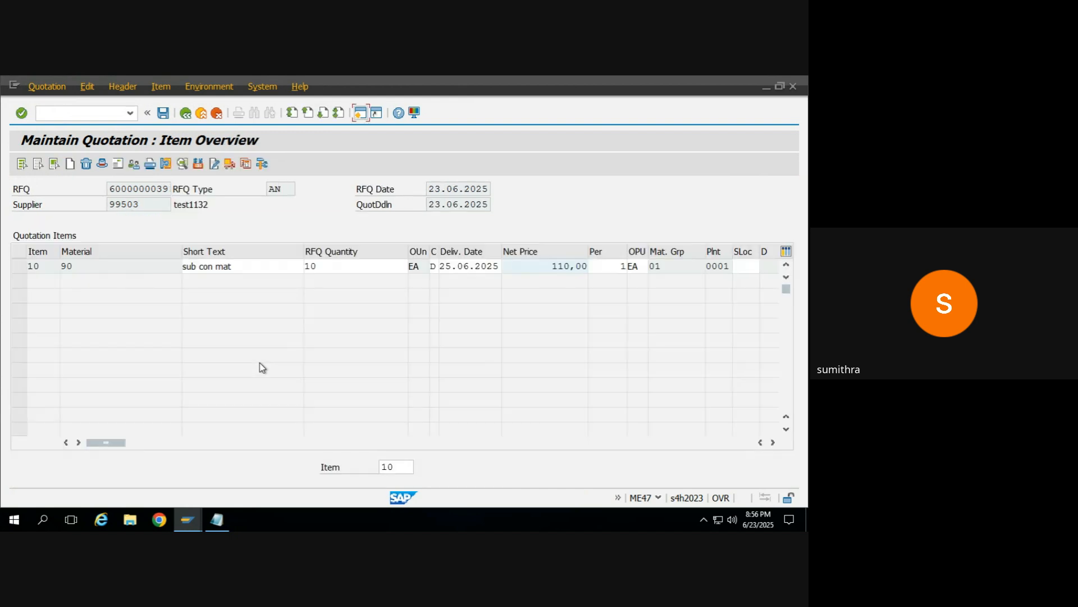
click(163, 114)
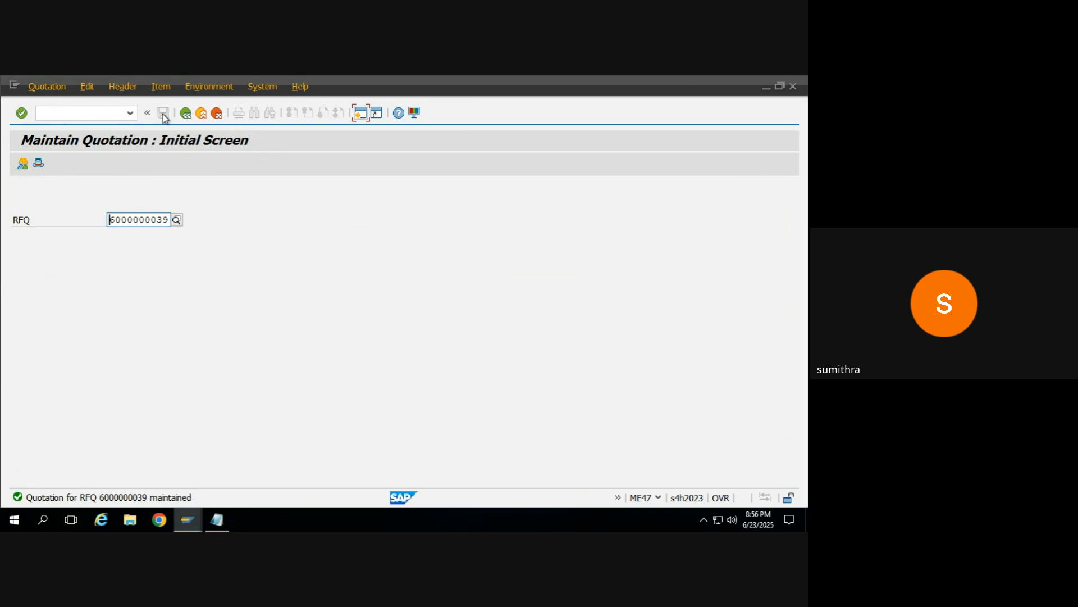
Step: Leave quotation maintenance and run the price comparison list transaction ME49
click(185, 114)
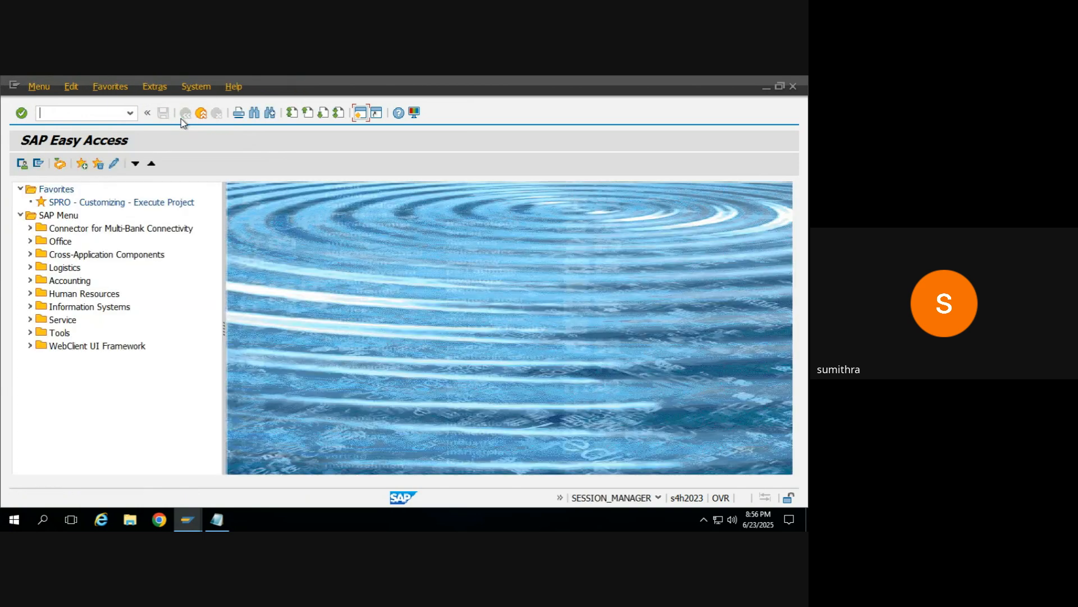
text(me49)
key(Return)
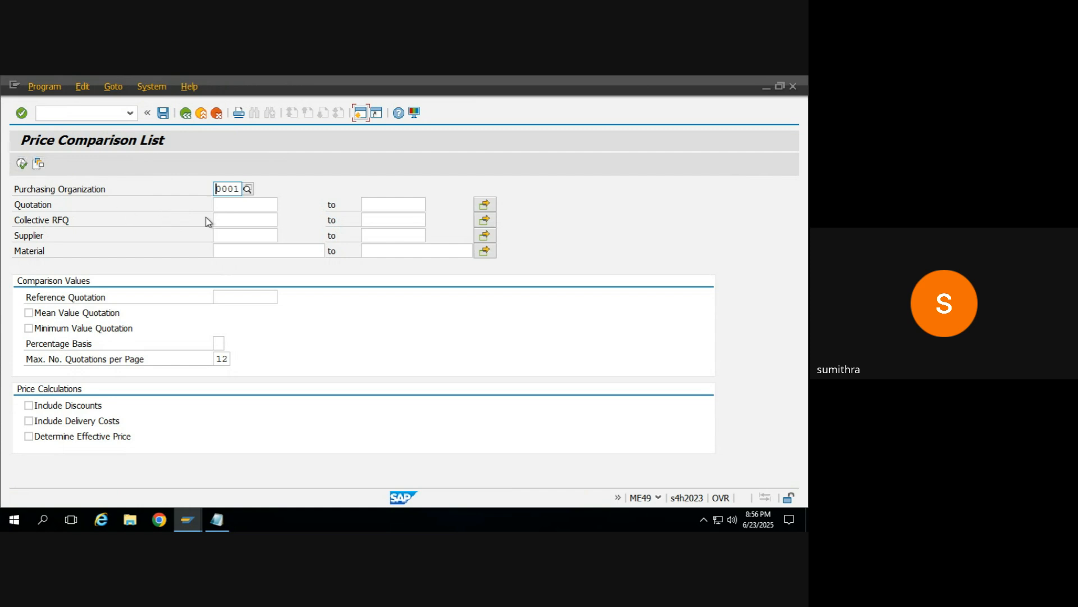
click(228, 203)
text(99504)
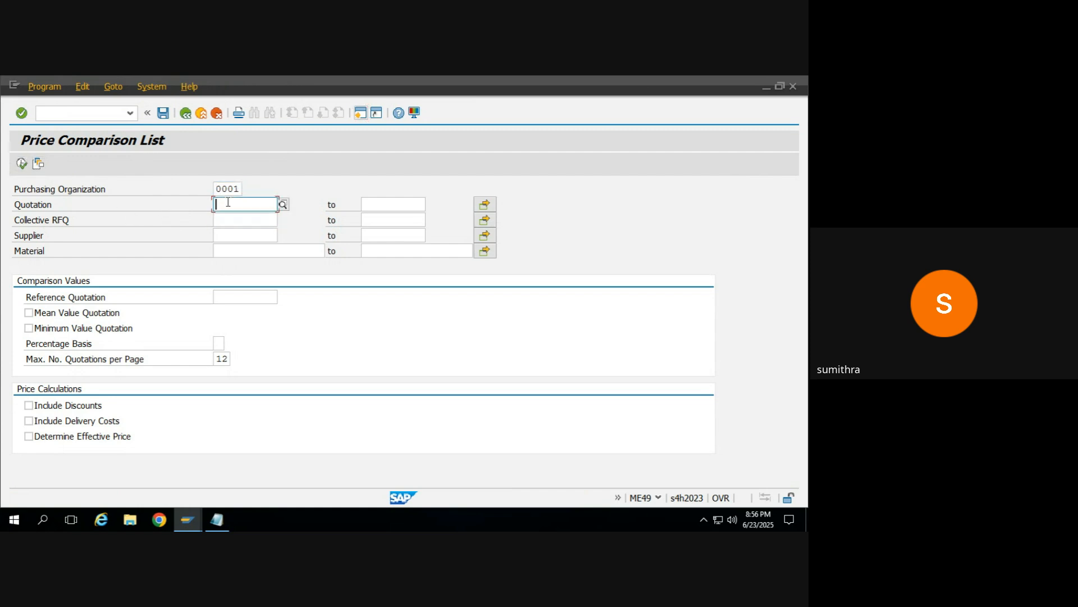
key(BackSpace)
key(BackSpace)
key(BackSpace)
key(BackSpace)
key(BackSpace)
key(BackSpace)
text(6000000)
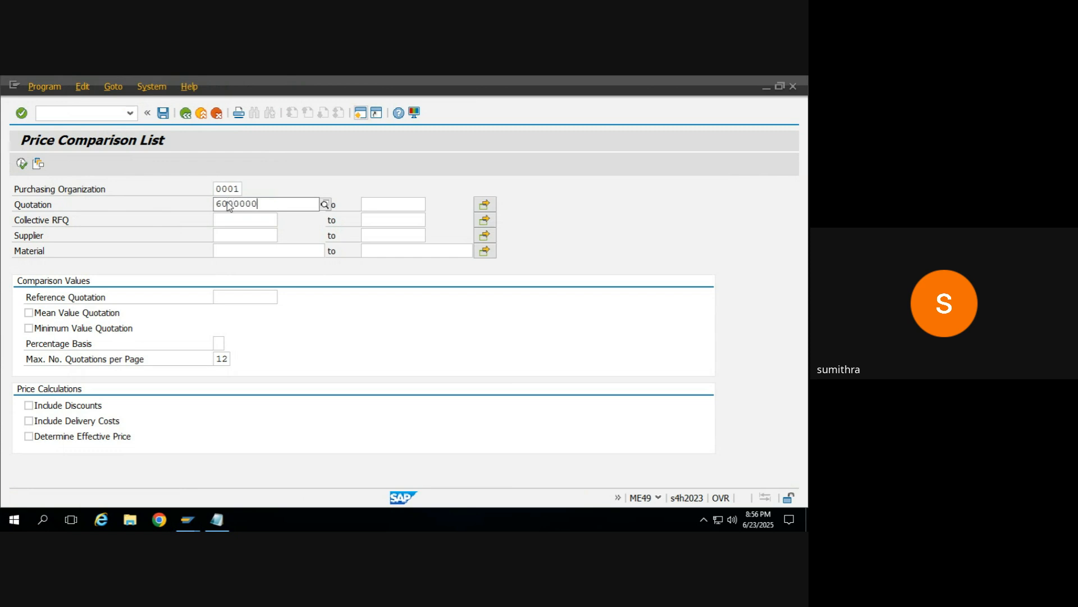
text(039)
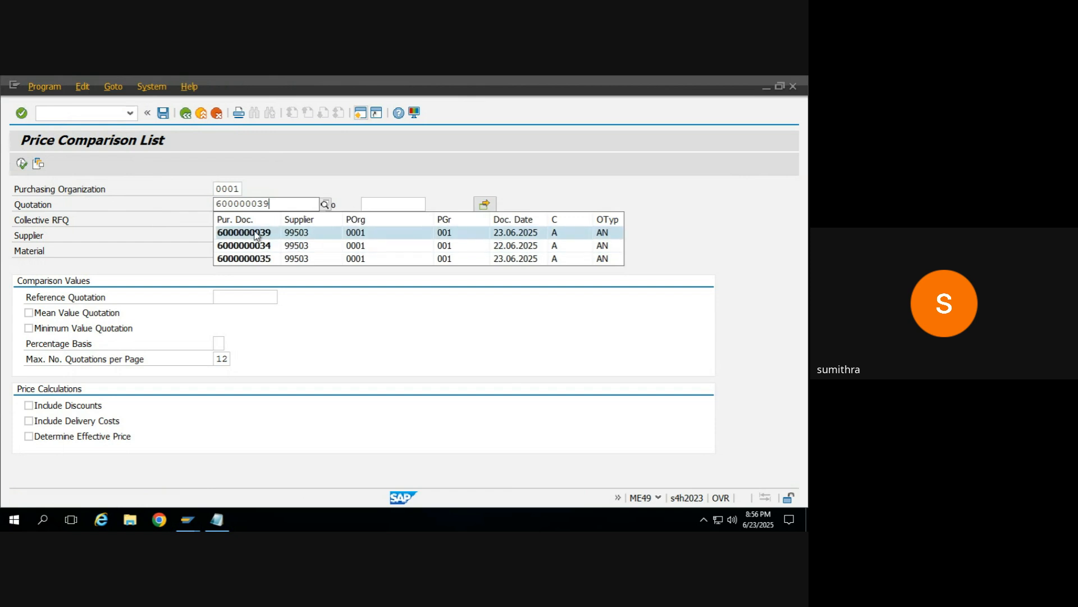
click(254, 233)
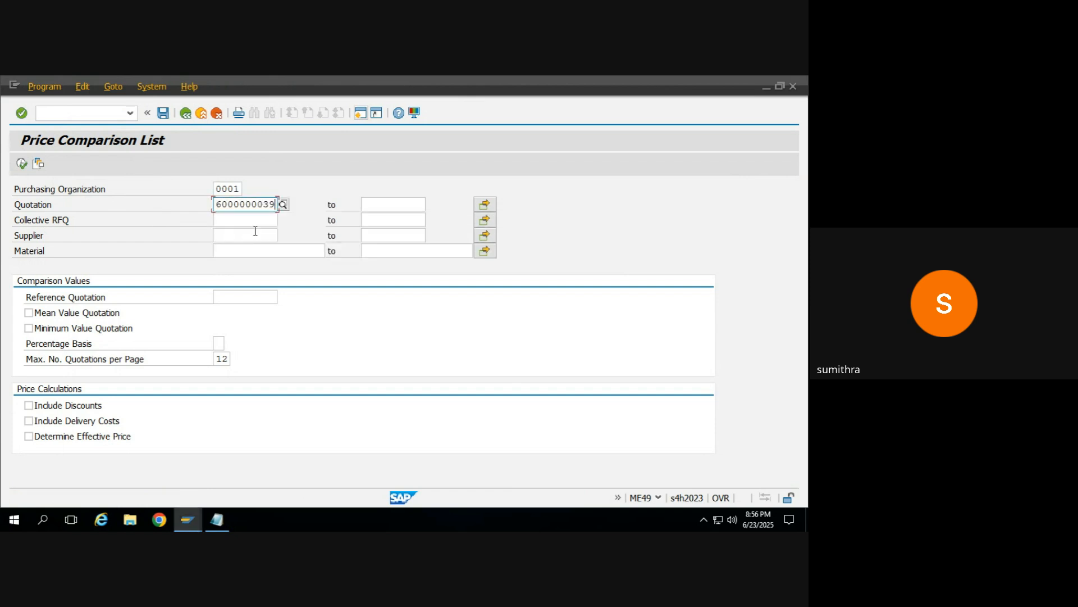
click(392, 207)
key(ctrl+v)
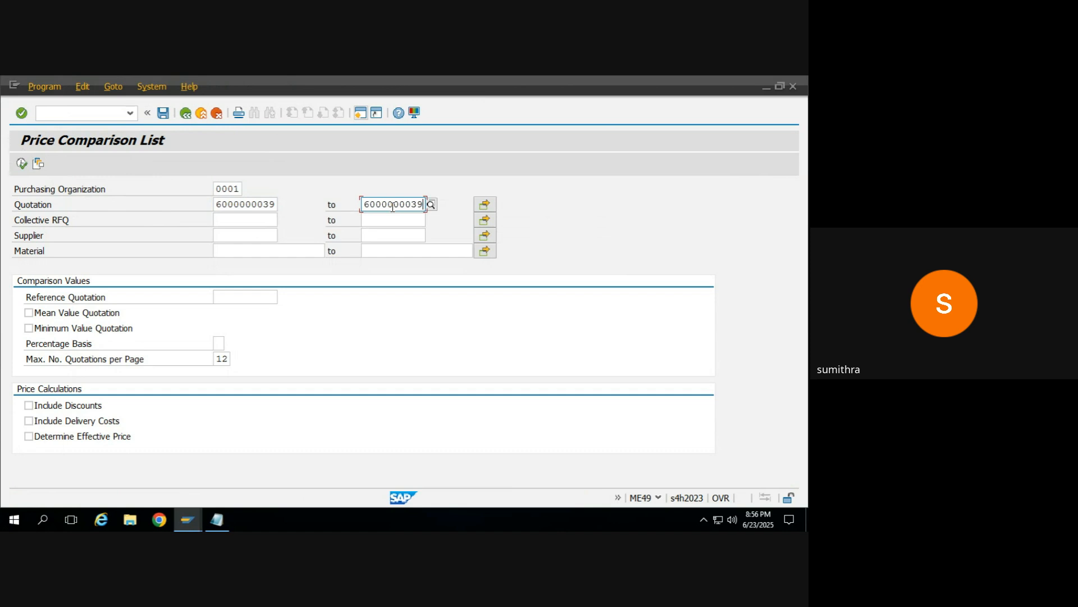
click(272, 207)
text(7)
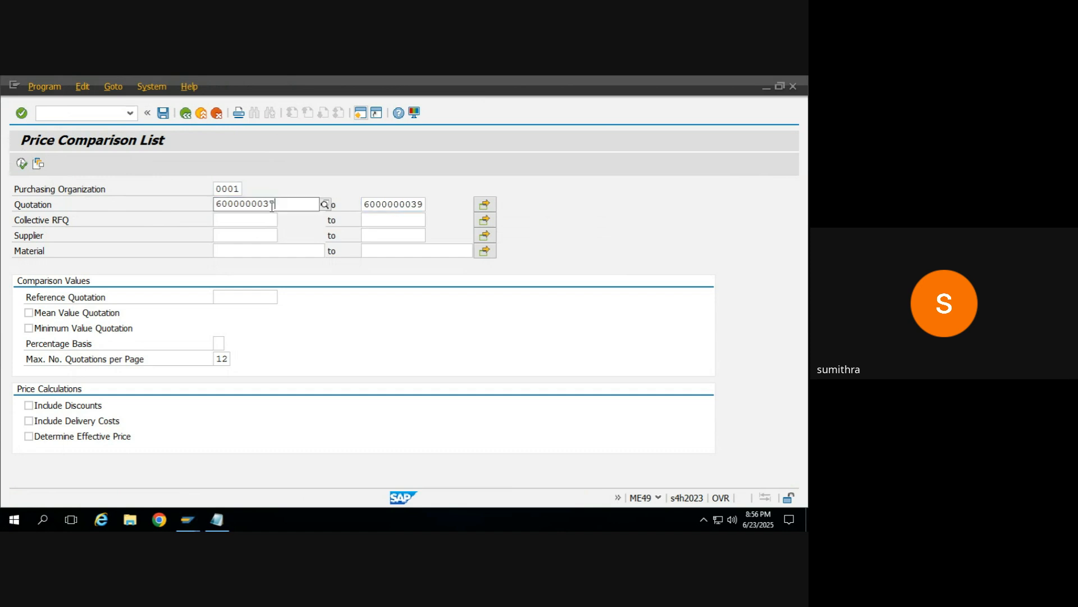
click(171, 235)
click(394, 206)
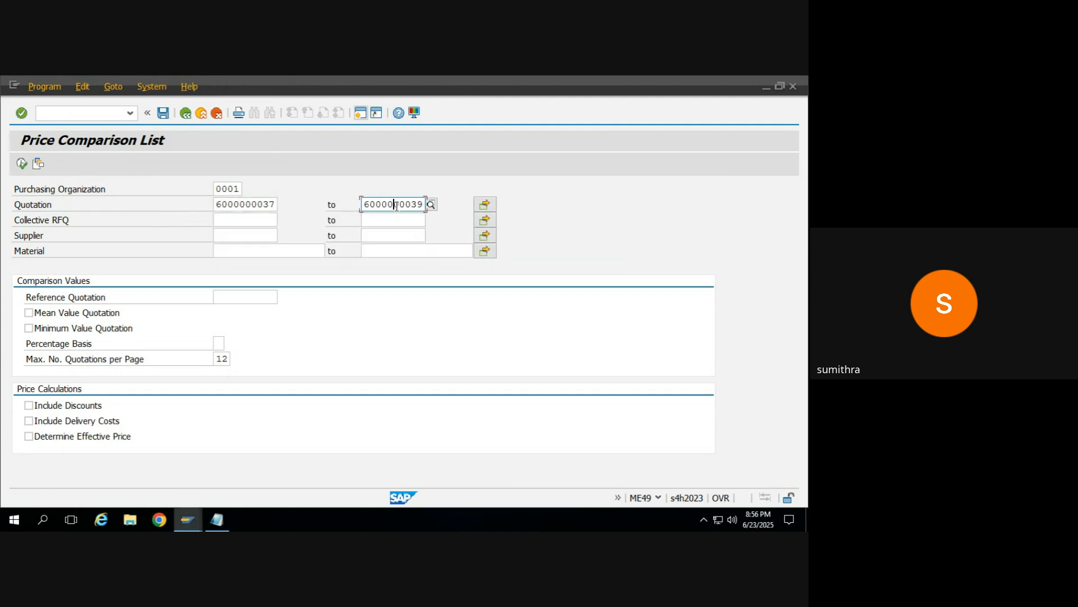
click(22, 163)
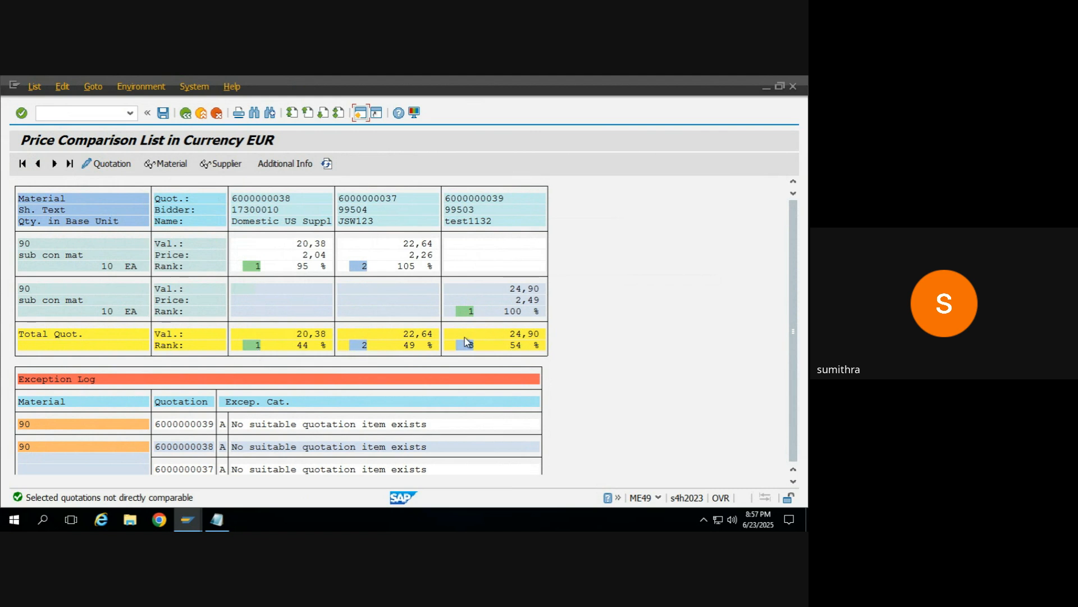
Step: Open JSW123's quotation from the comparison list, mark item 10 as rejected and save it without an output message
double_click(351, 209)
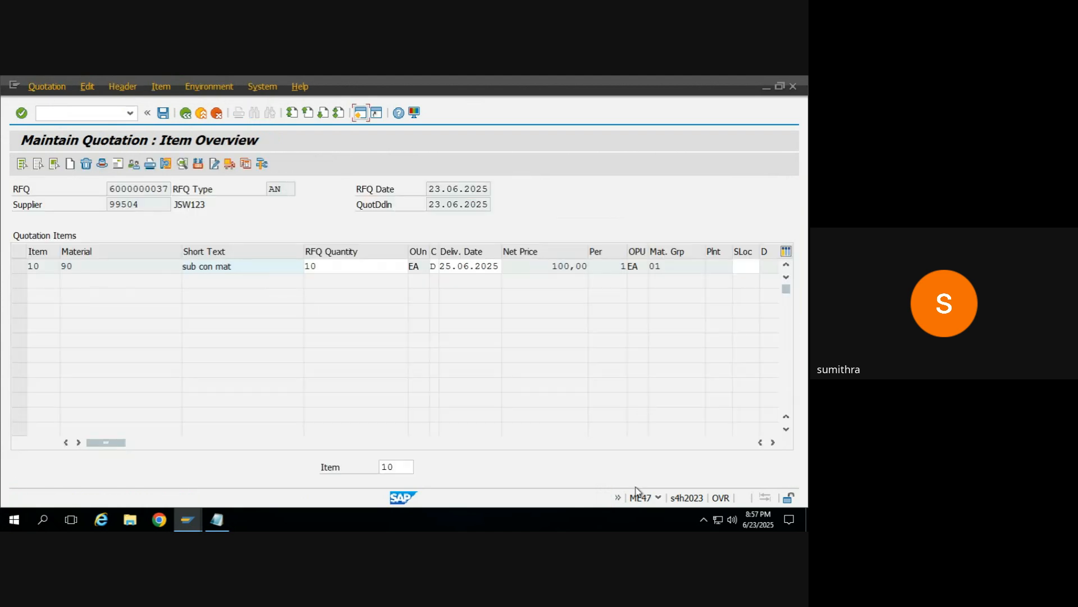
click(774, 443)
click(773, 443)
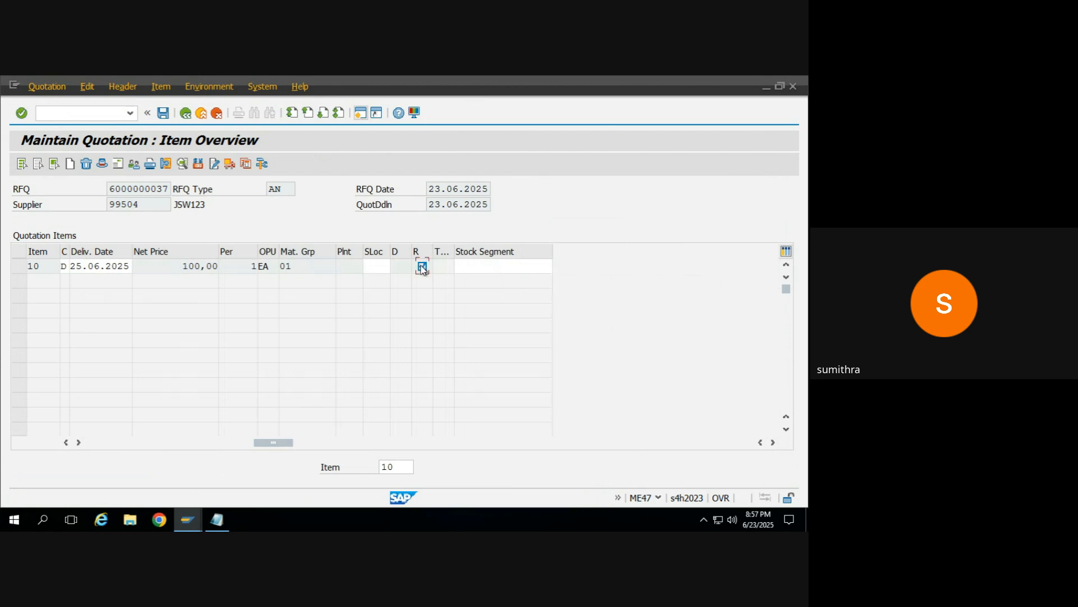
click(169, 114)
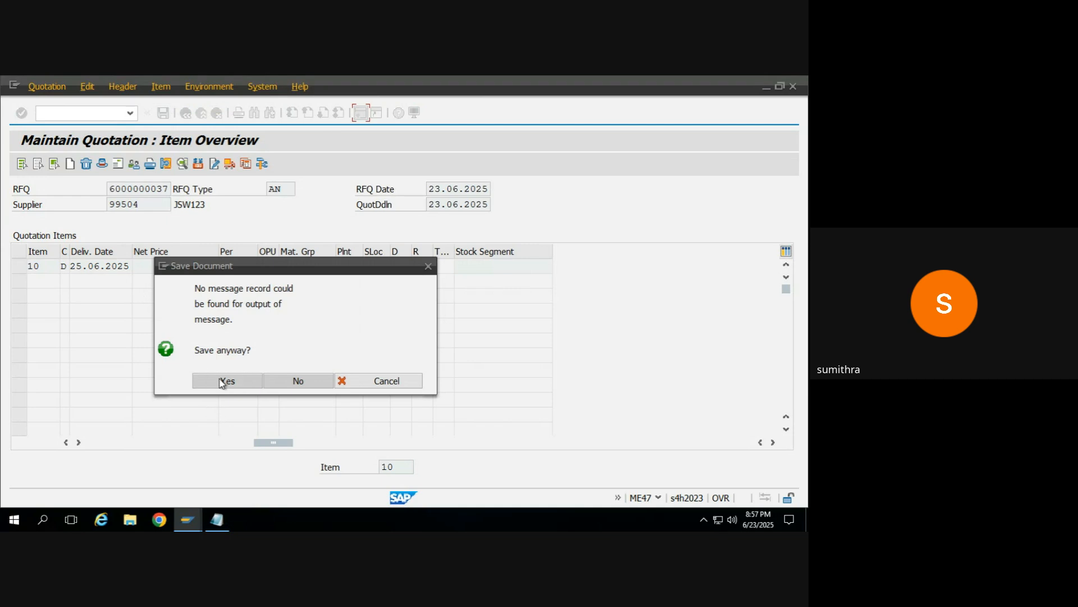
click(222, 382)
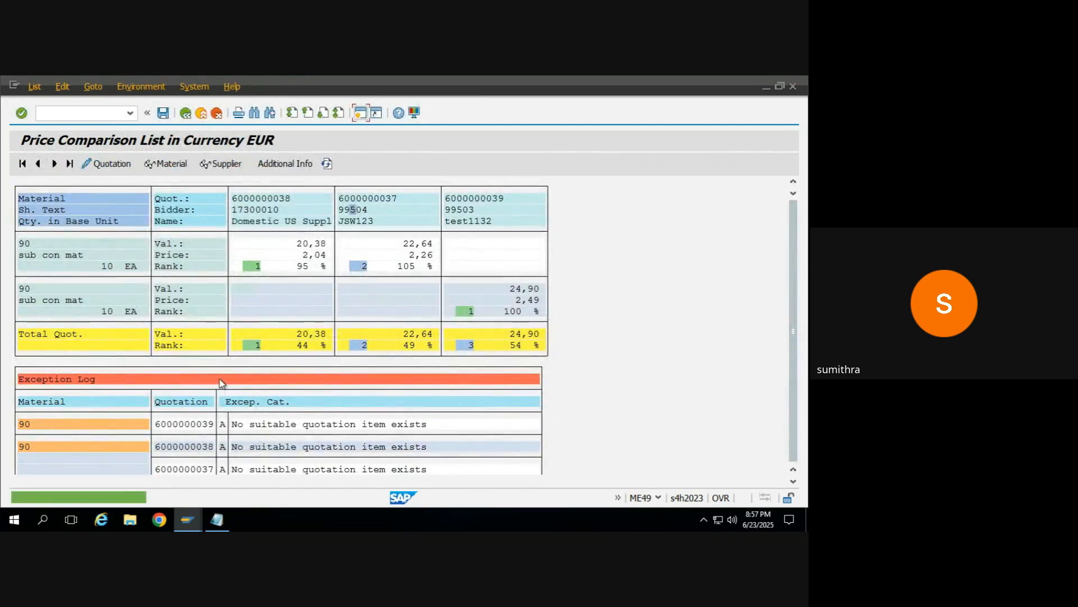
Step: Open test1132's quotation from the comparison list, mark item 10 as rejected and save it without an output message
double_click(457, 209)
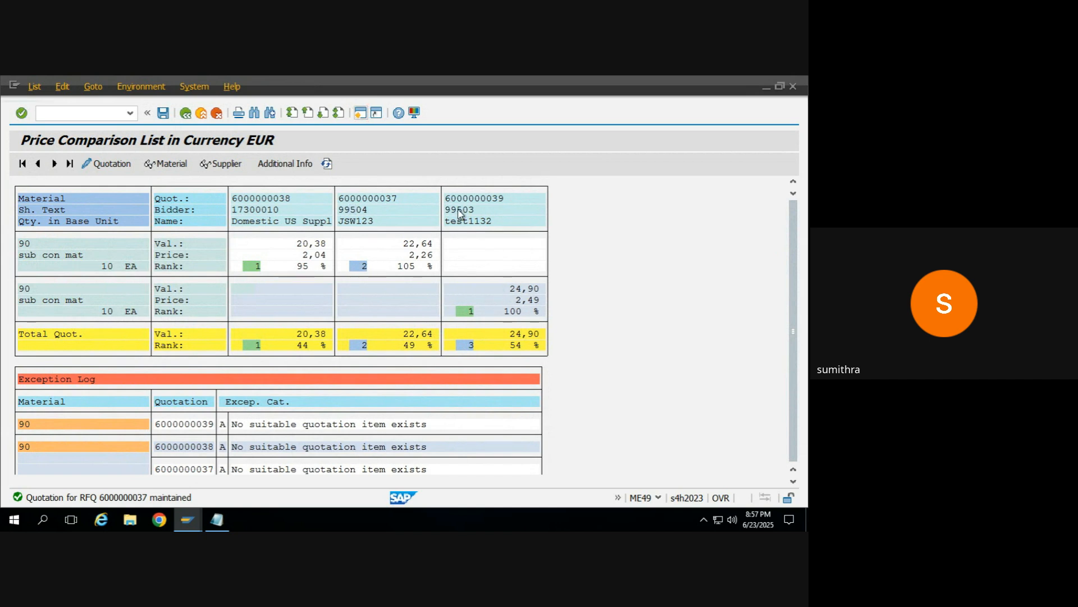
click(774, 442)
click(774, 443)
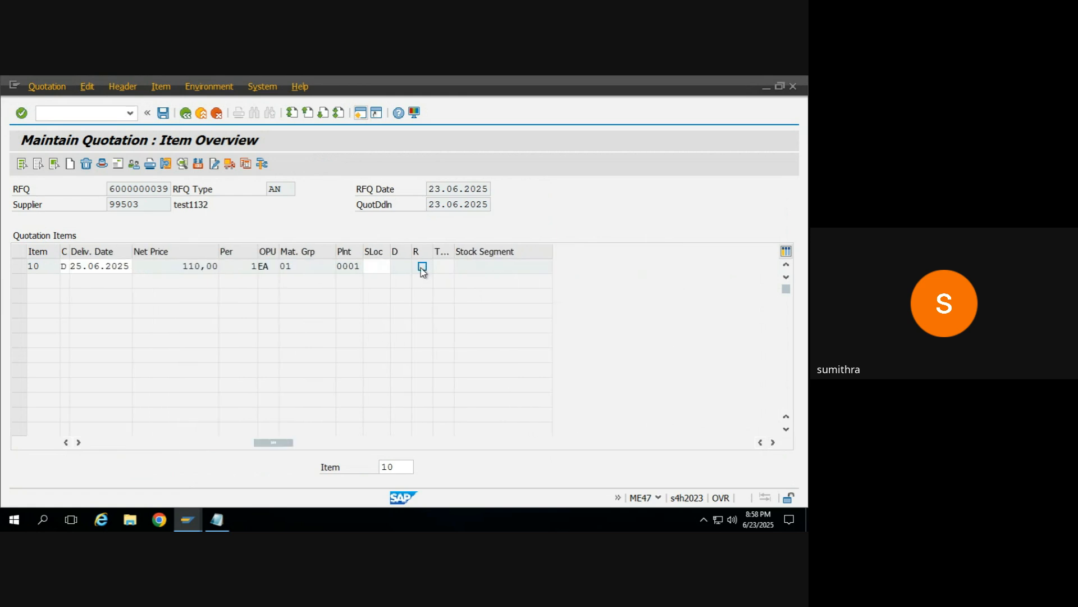
click(423, 267)
click(163, 112)
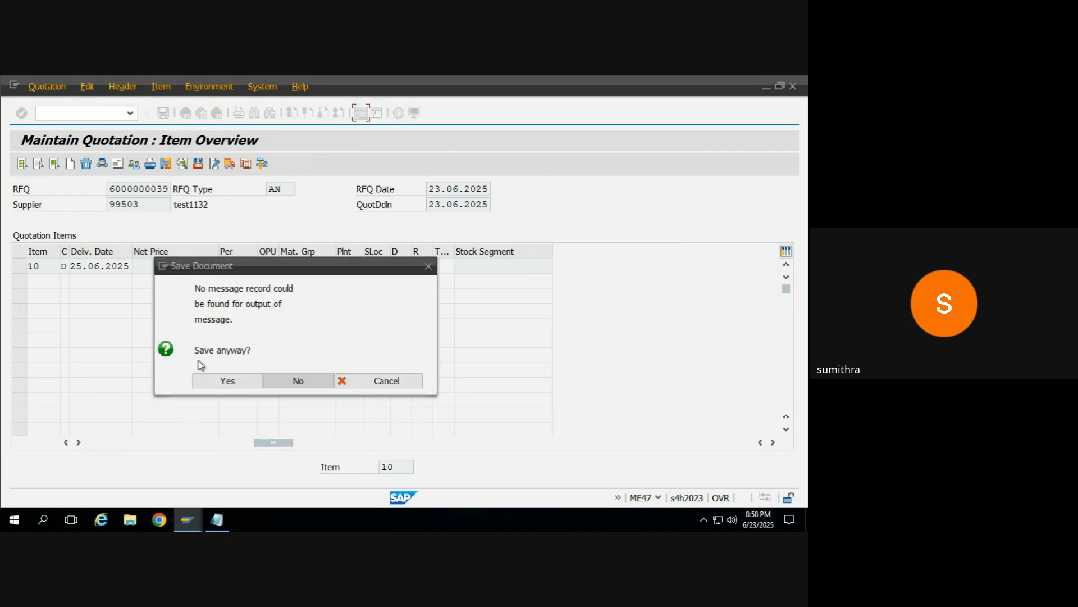
click(213, 385)
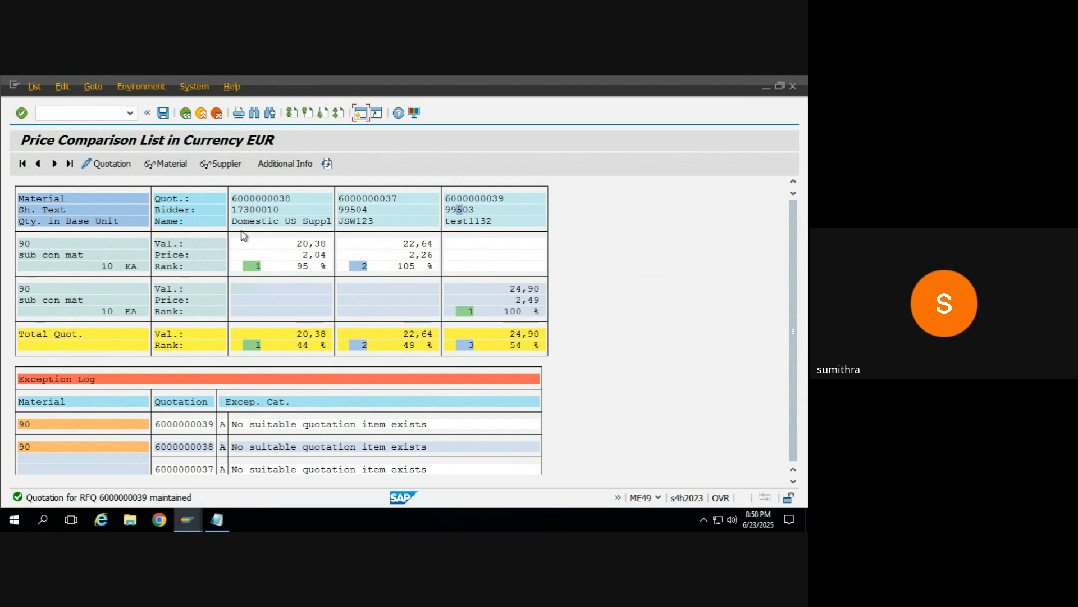
Step: Leave the remote SAP session in the background and switch to the quotation sheet of MM content.xlsx in Excel
click(258, 211)
mouse_move(486, 82)
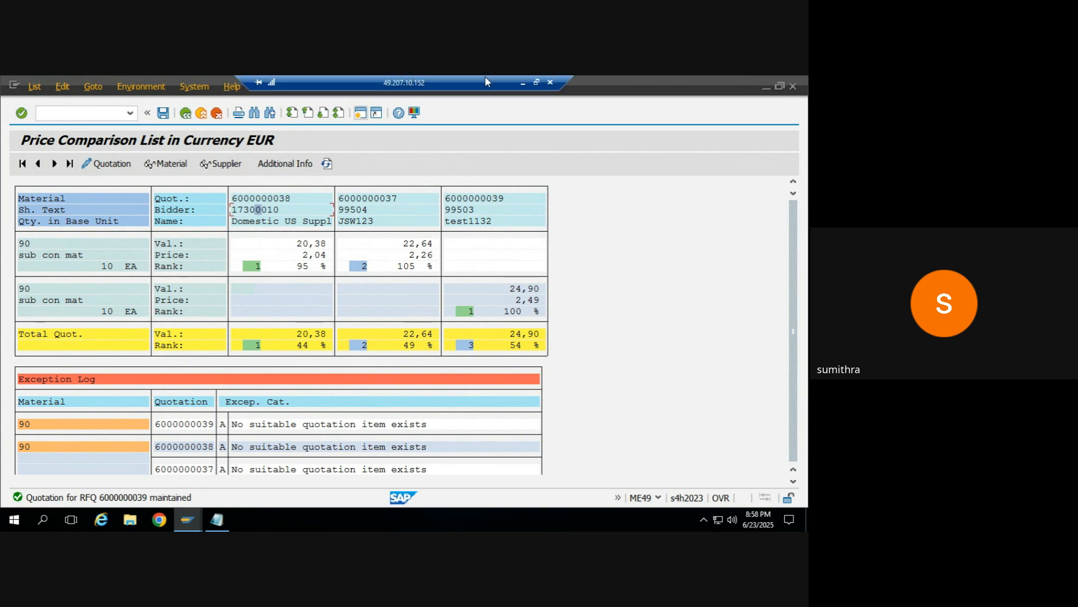
click(520, 83)
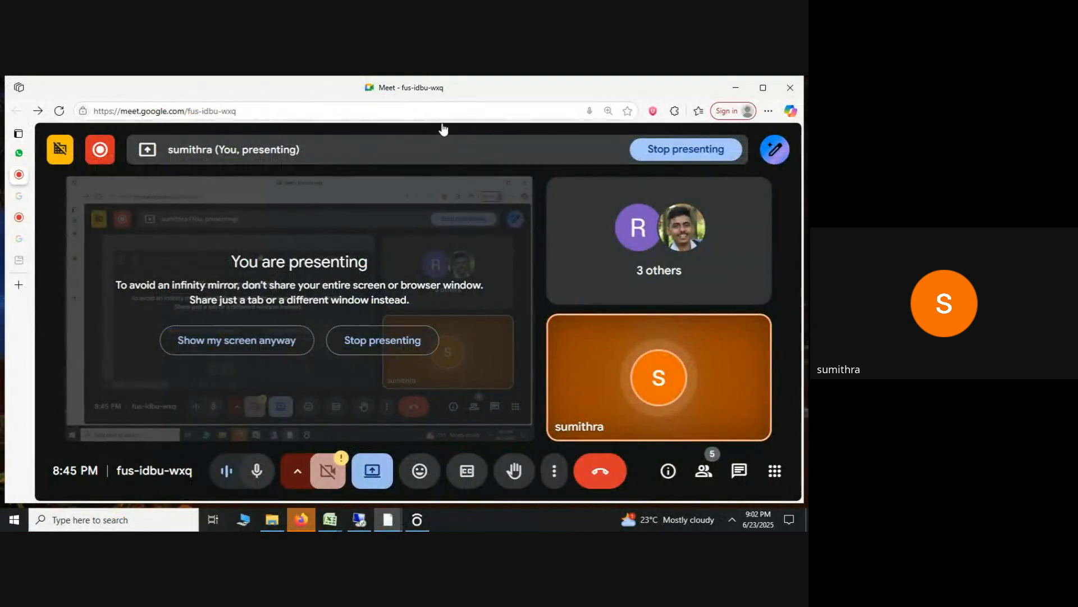
click(736, 87)
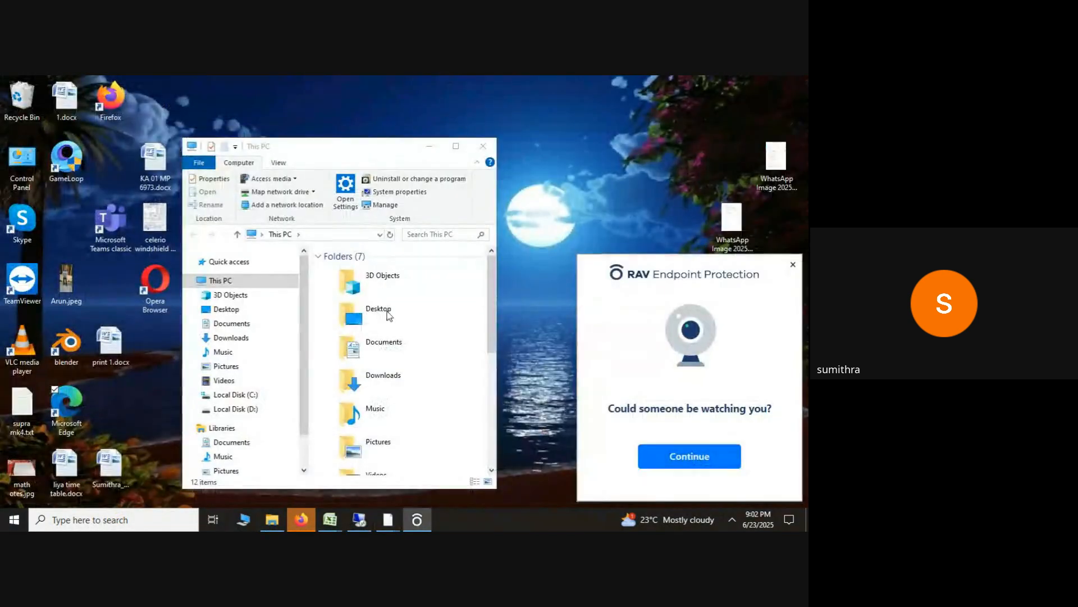
mouse_move(332, 523)
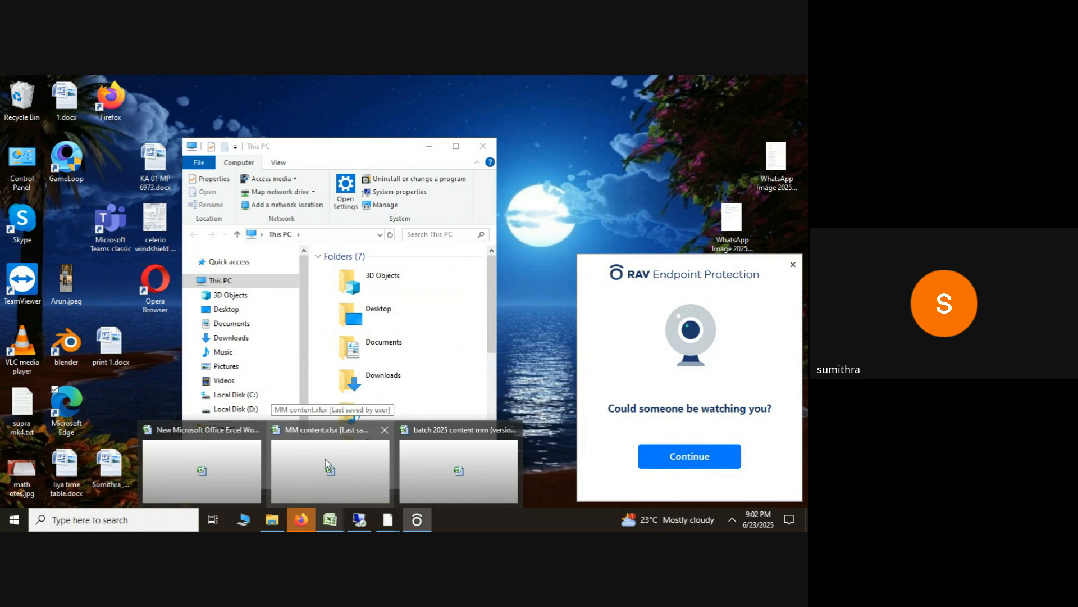
click(426, 480)
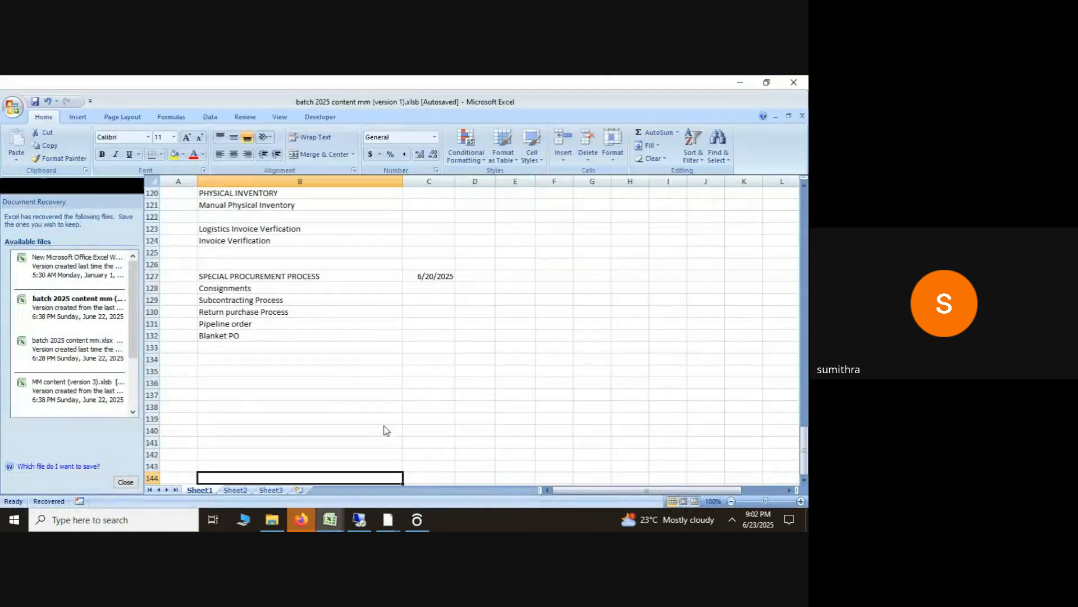
mouse_move(334, 522)
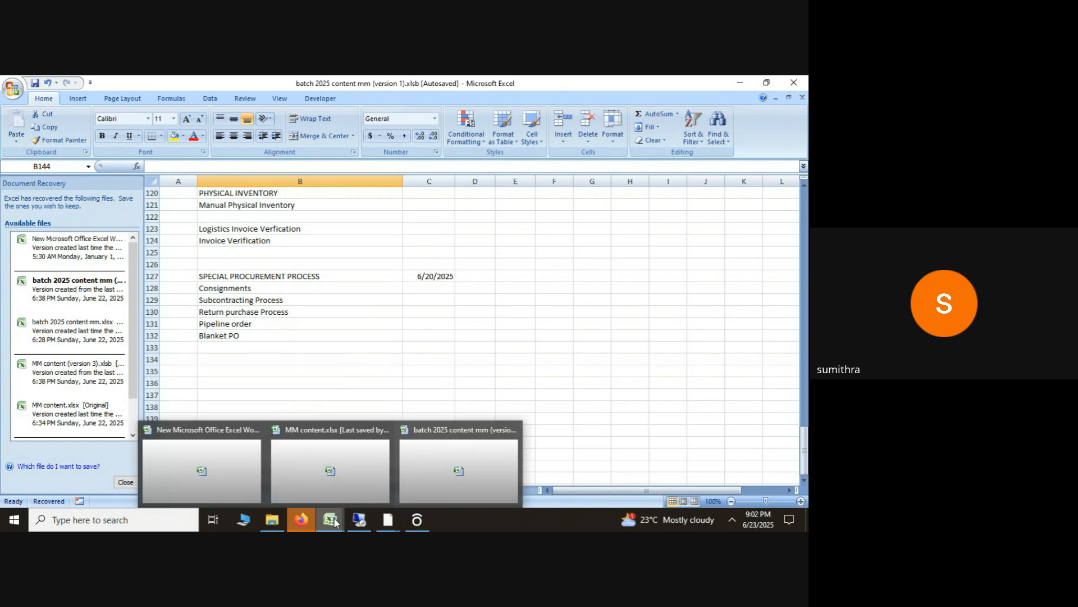
click(328, 475)
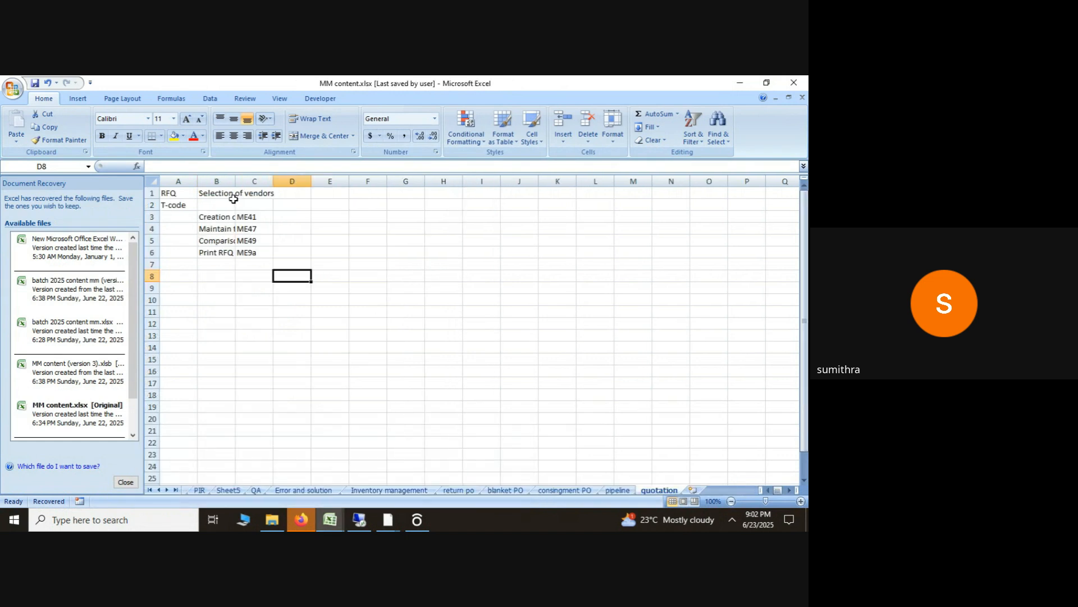
Step: Fit column B to its text and review the T-codes for creating RFQs, maintaining prices and comparing vendors
double_click(238, 178)
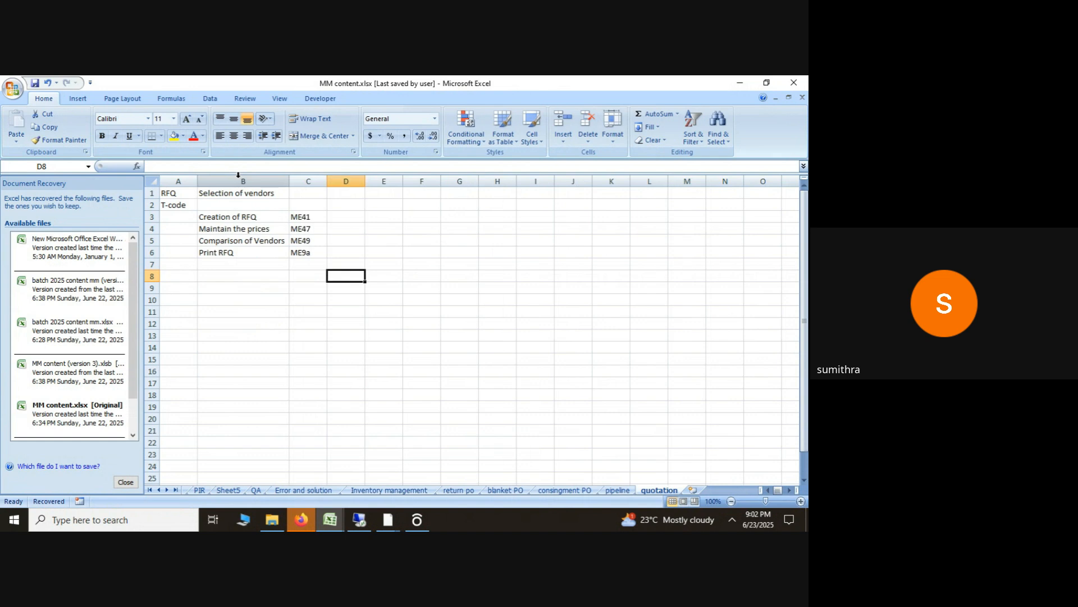
click(245, 224)
click(306, 215)
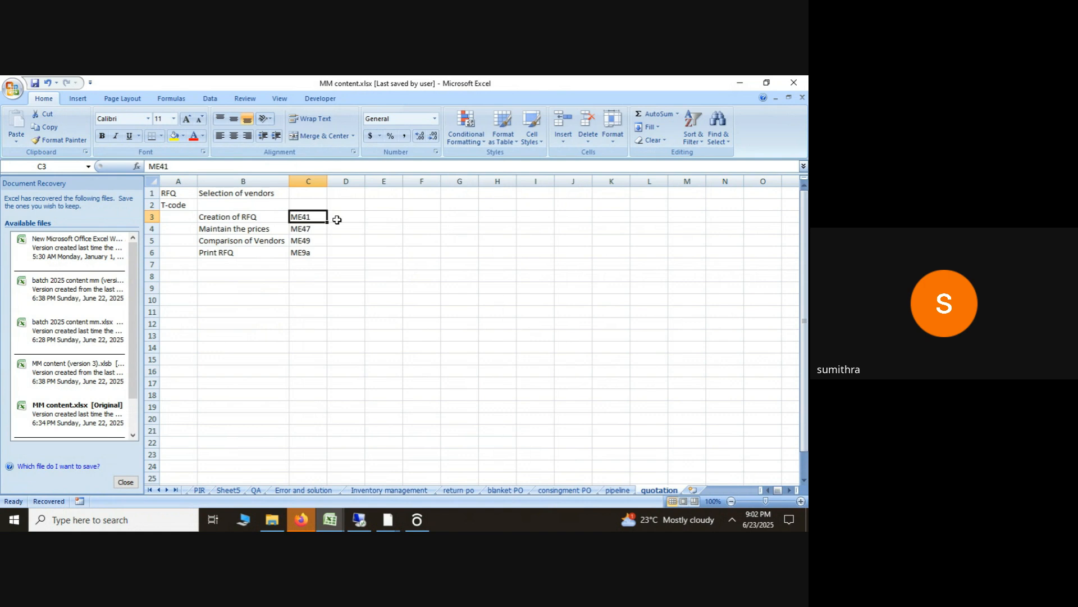
click(311, 229)
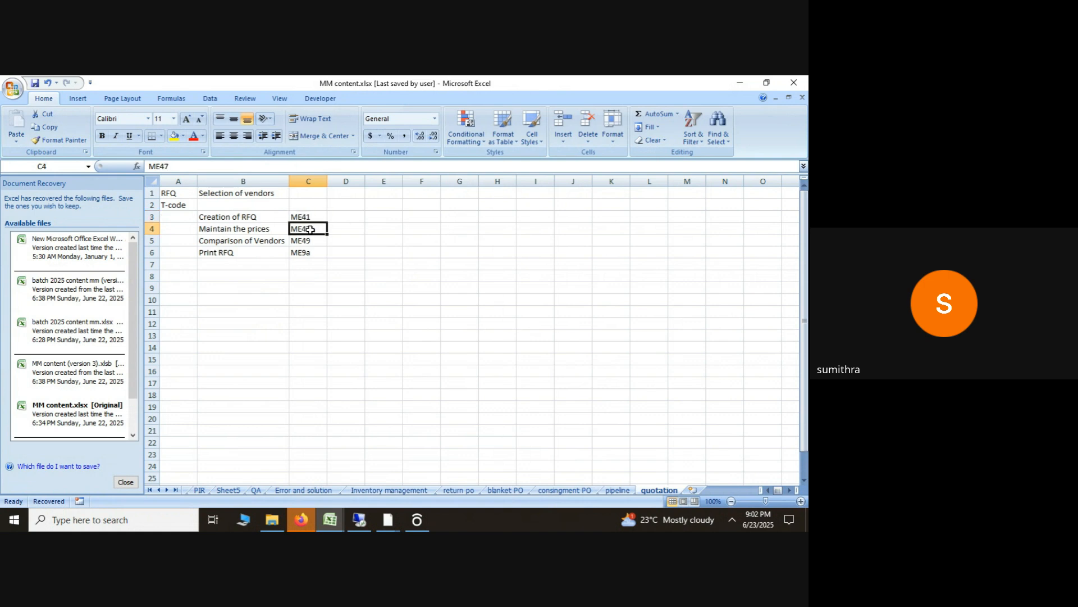
click(305, 240)
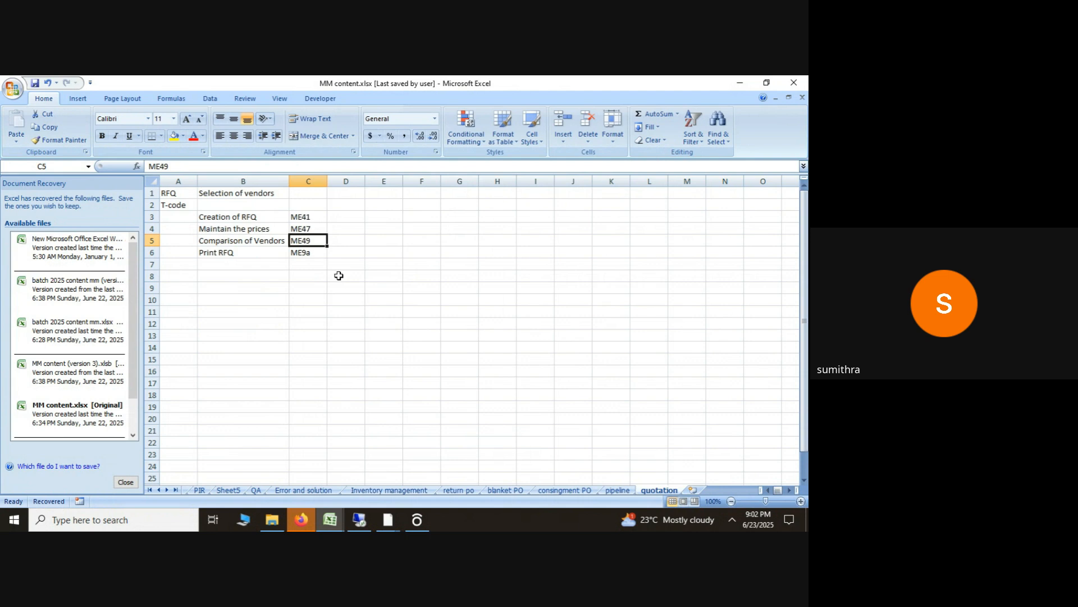
Step: Append "/Rejected" to the Comparison of Vendors entry in B5 and widen column B
click(256, 241)
click(245, 167)
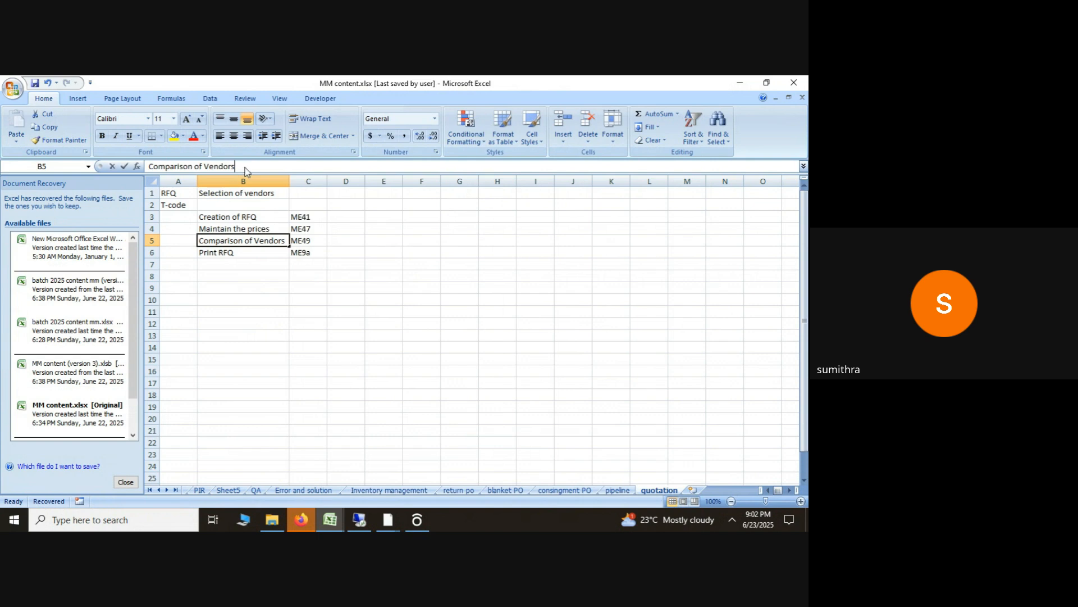
text(/Rejected)
key(Return)
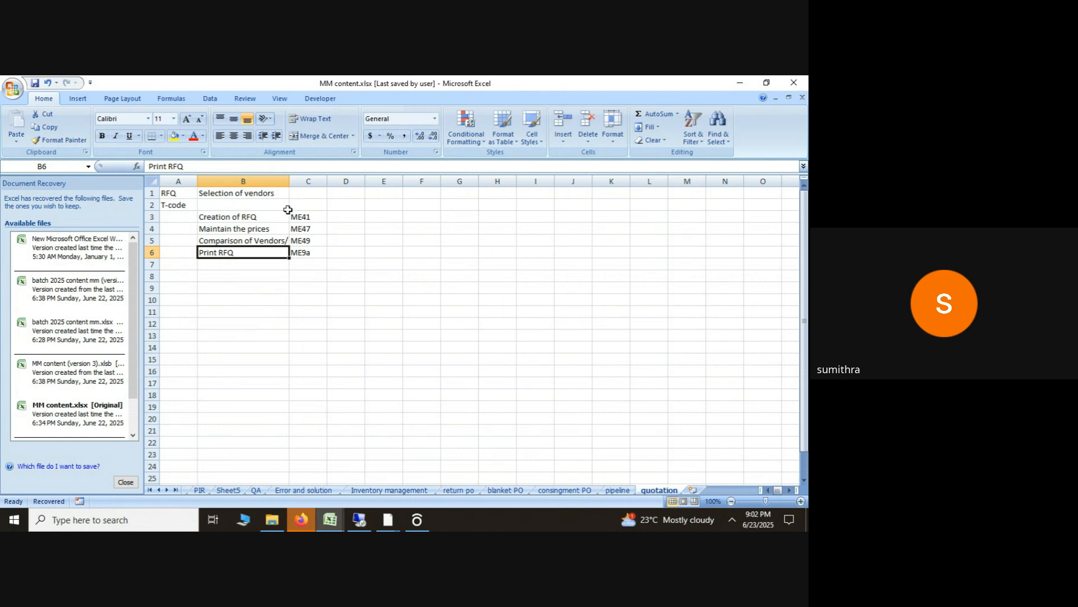
drag(290, 181, 308, 182)
Step: Correct the Print RFQ T-code in cell C6 to ME9A
double_click(332, 252)
key(BackSpace)
text(A)
key(Return)
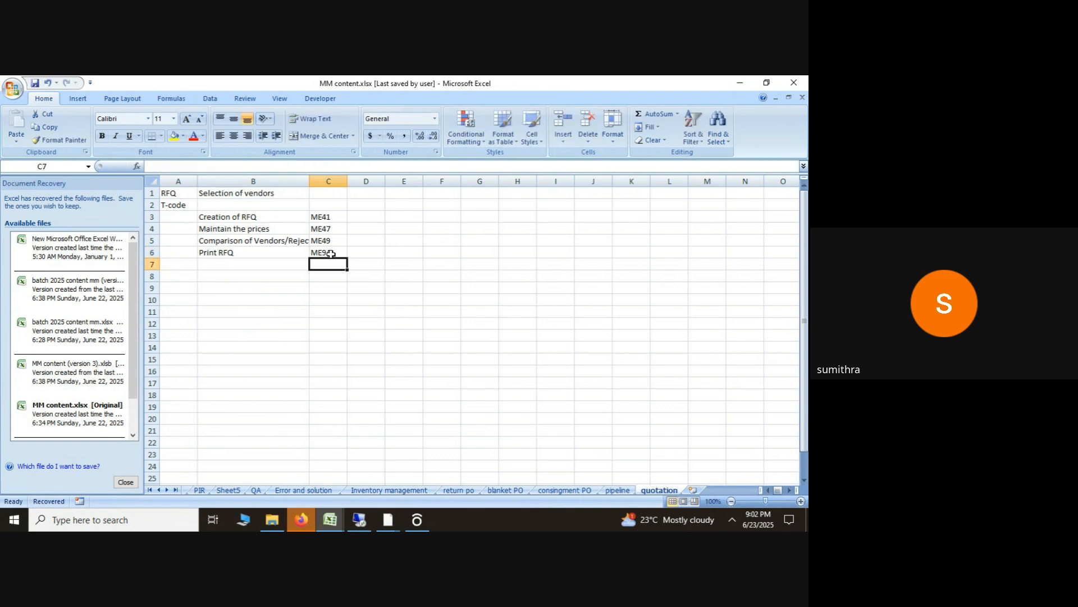
click(264, 205)
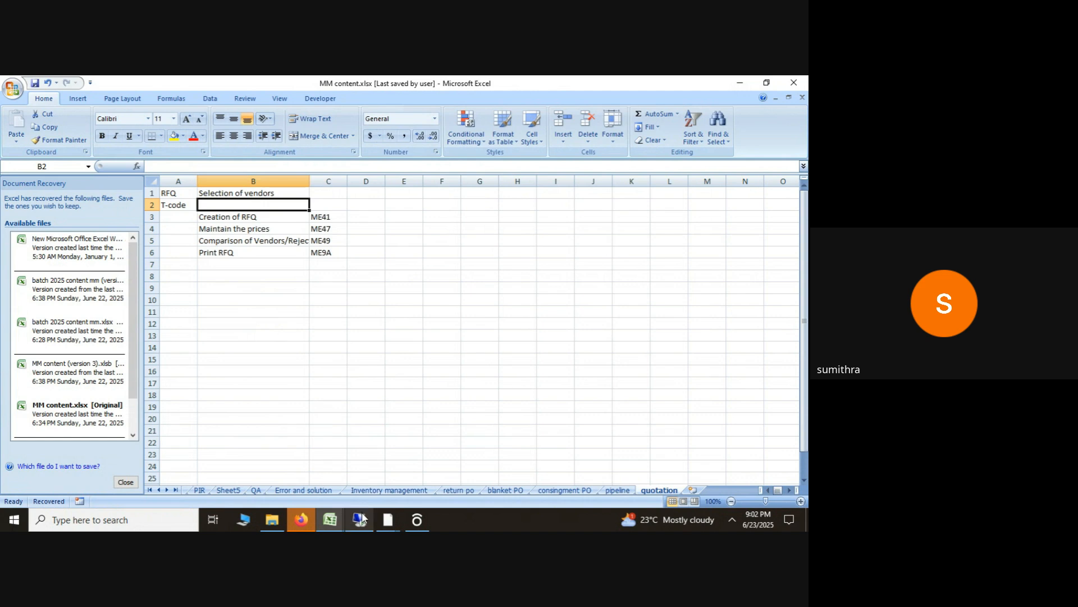
Step: Switch back to the remote SAP session and return from the price comparison results to the ME49 selection screen
mouse_move(359, 519)
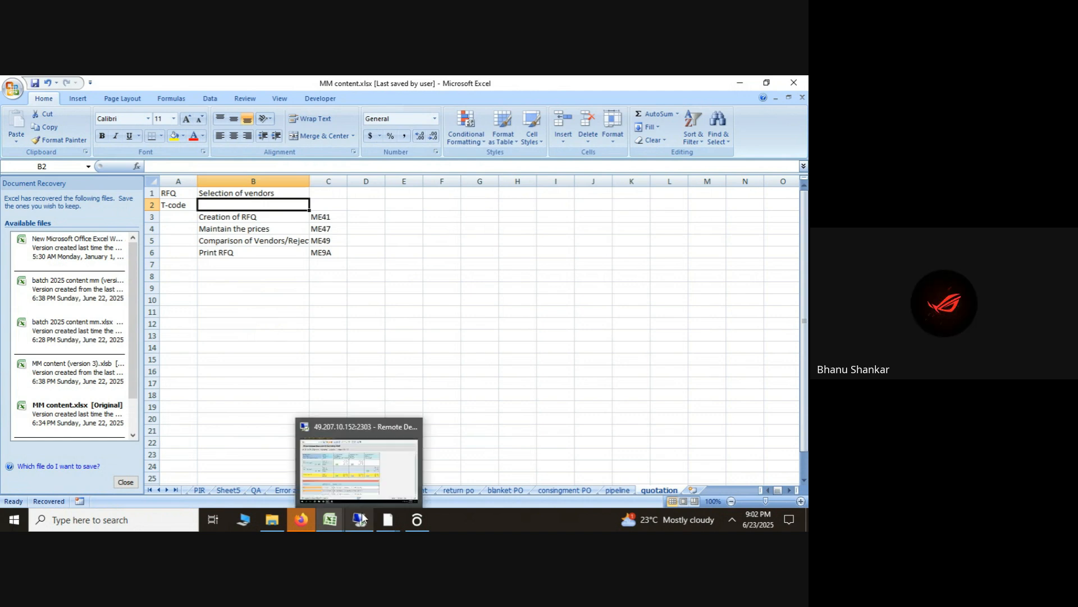
click(383, 470)
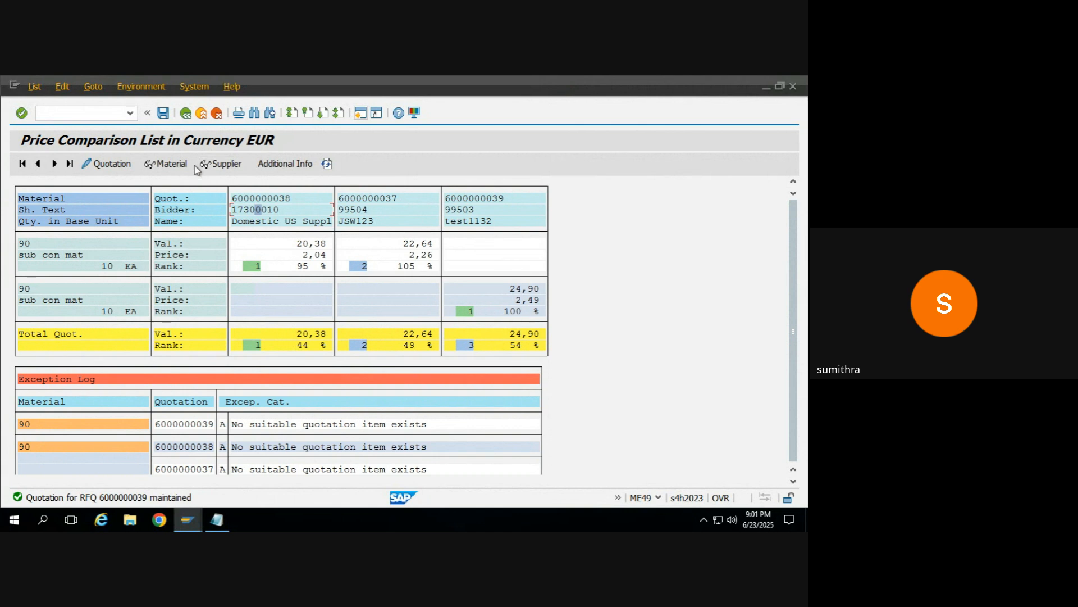
click(186, 114)
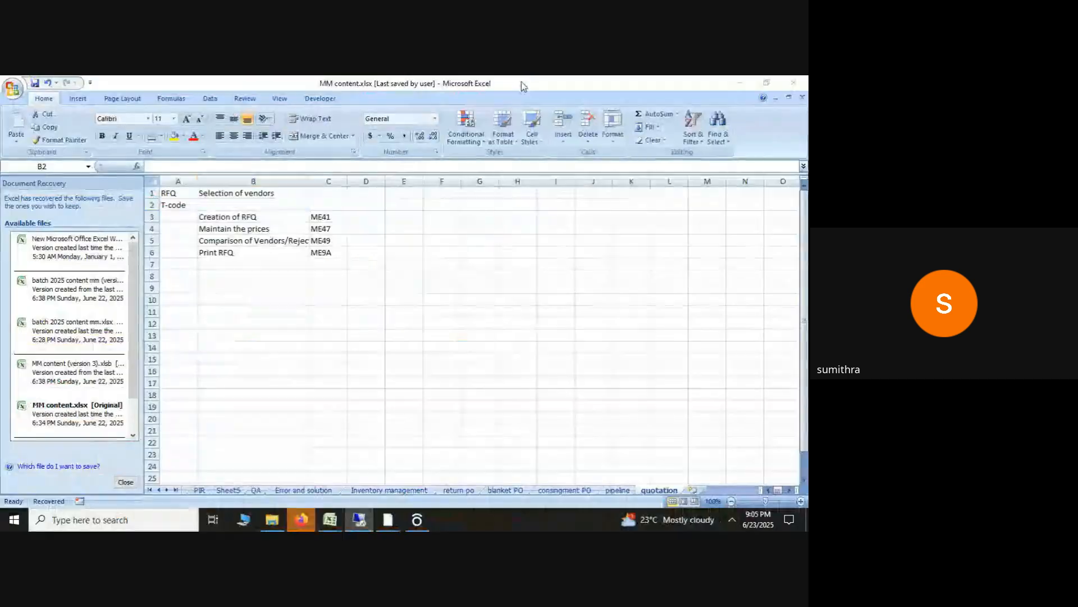
click(389, 207)
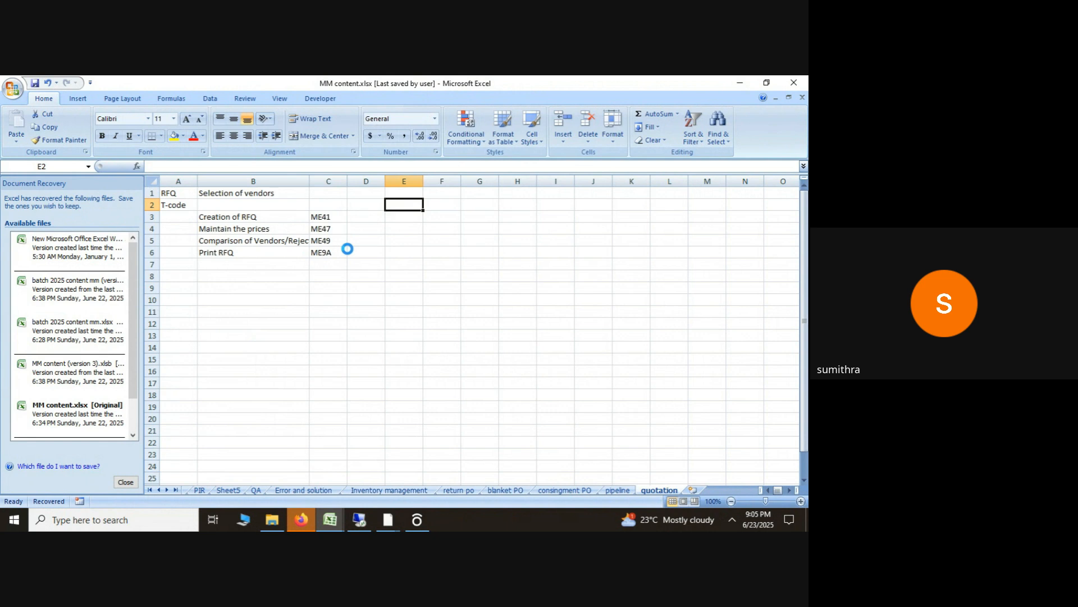
mouse_move(360, 520)
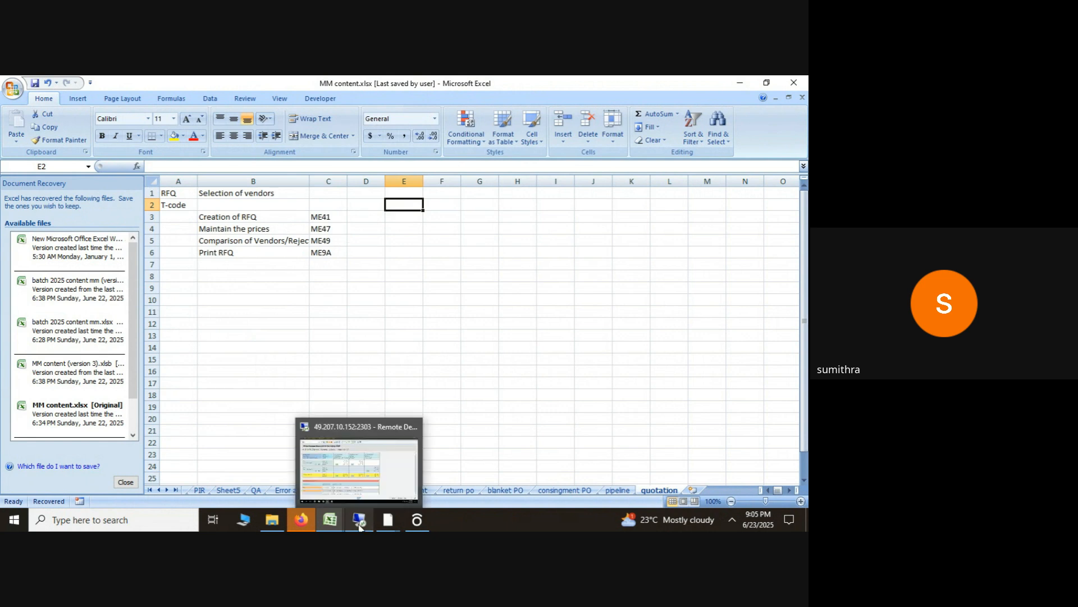
click(350, 466)
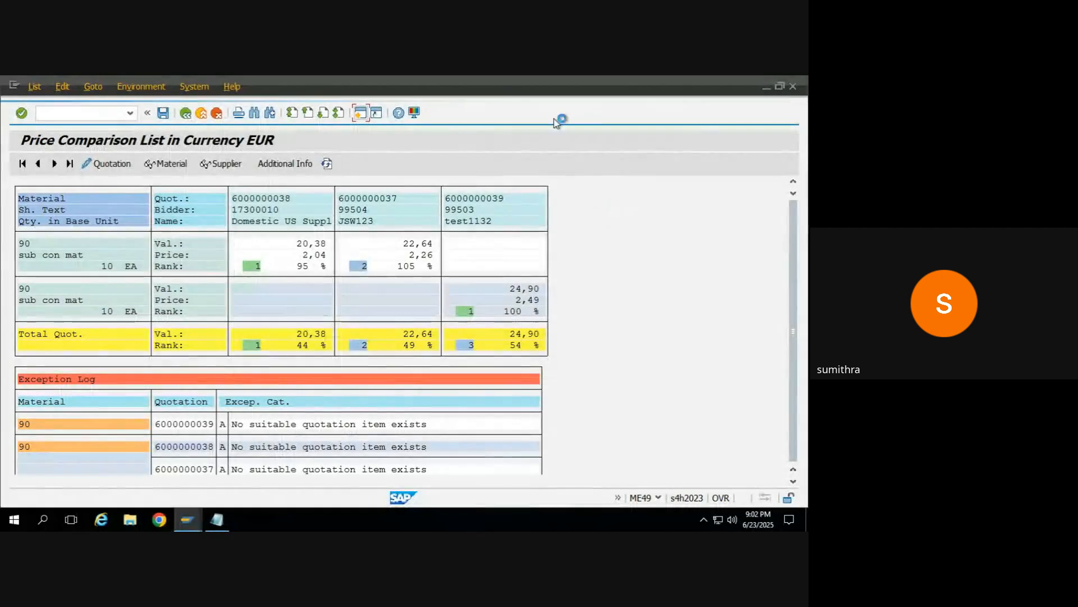
key(F3)
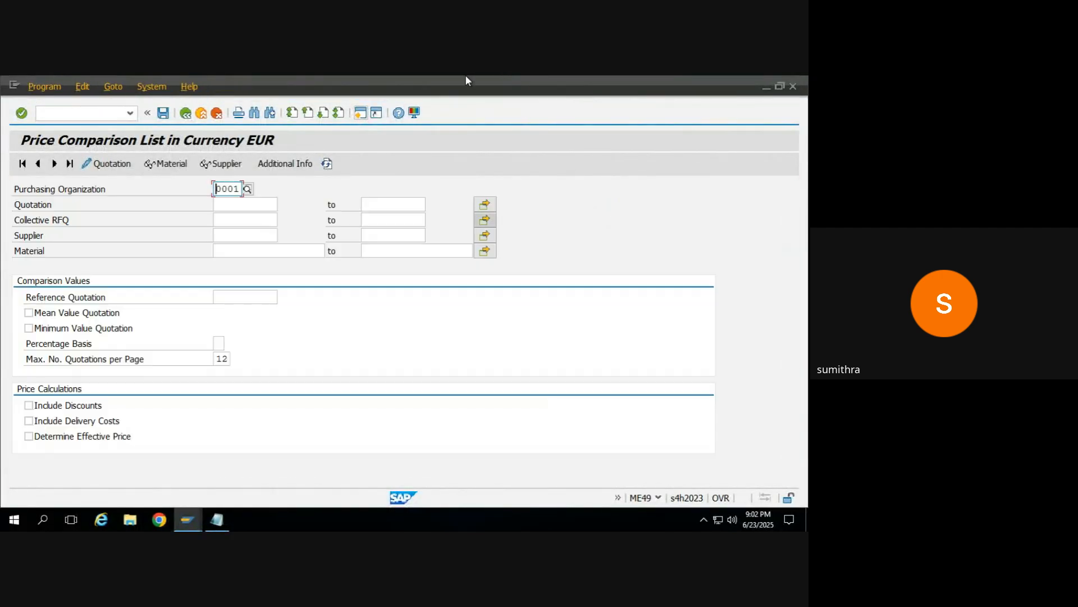
Step: Close the Remote Desktop connection and confirm disconnecting the session
mouse_move(465, 76)
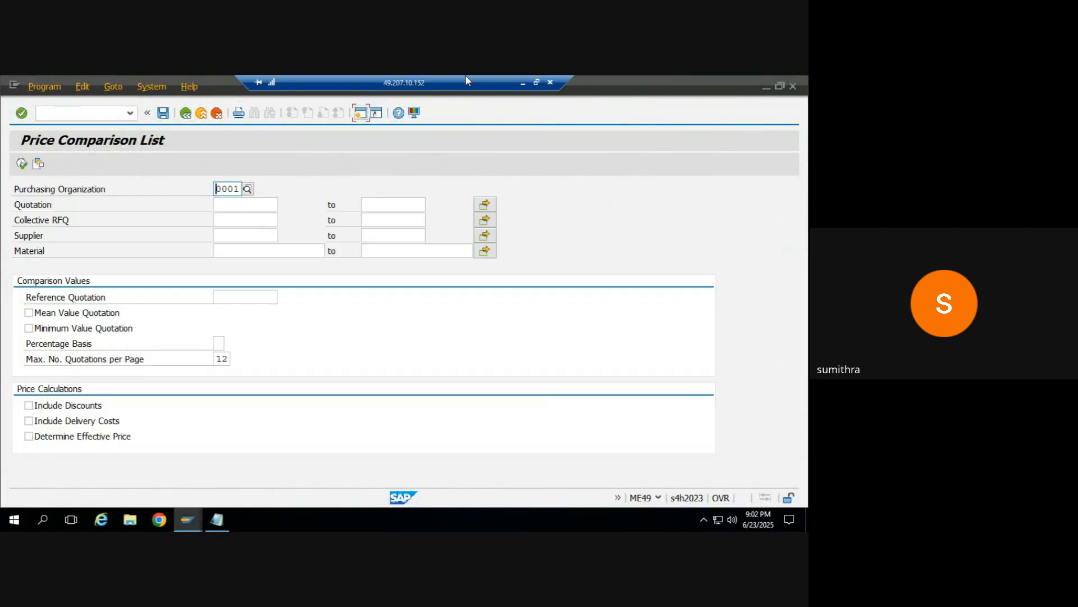
click(551, 82)
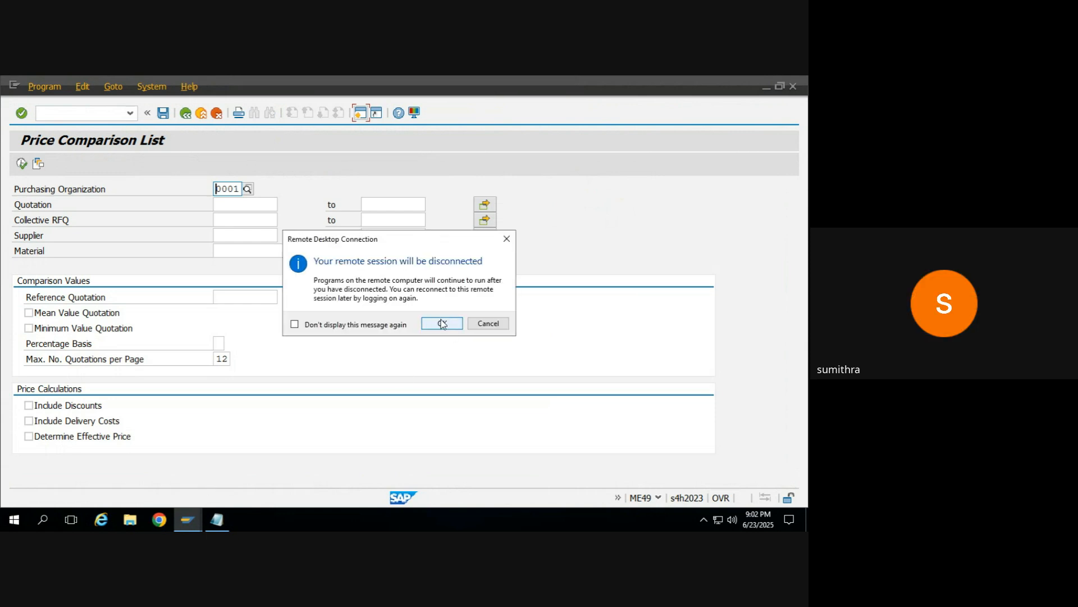
click(442, 323)
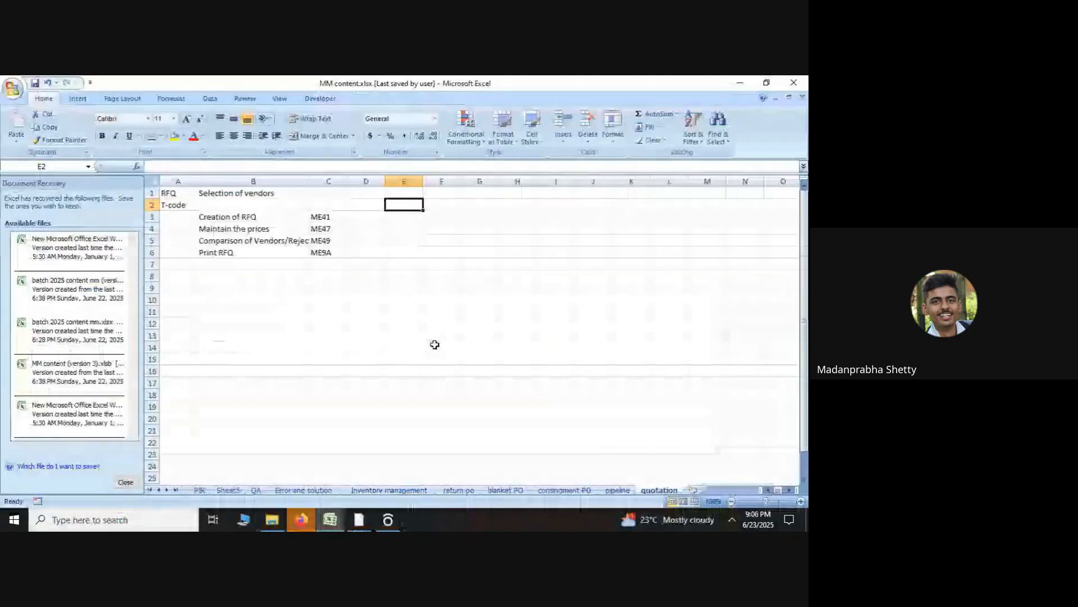
click(432, 321)
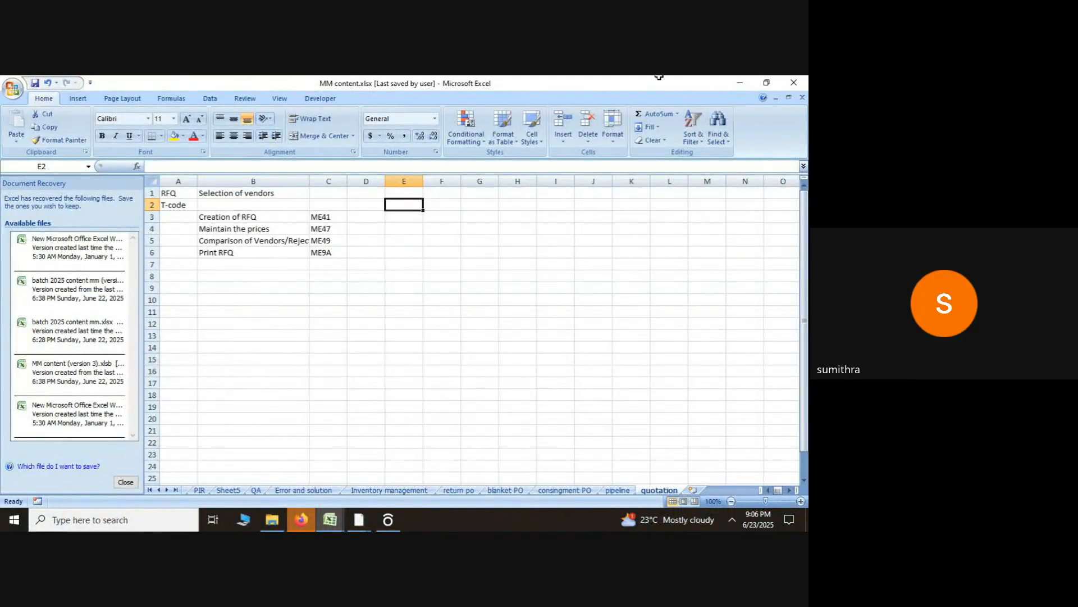
Step: Clear the desktop by minimizing Excel and File Explorer and dismissing the Firefox error message
click(740, 83)
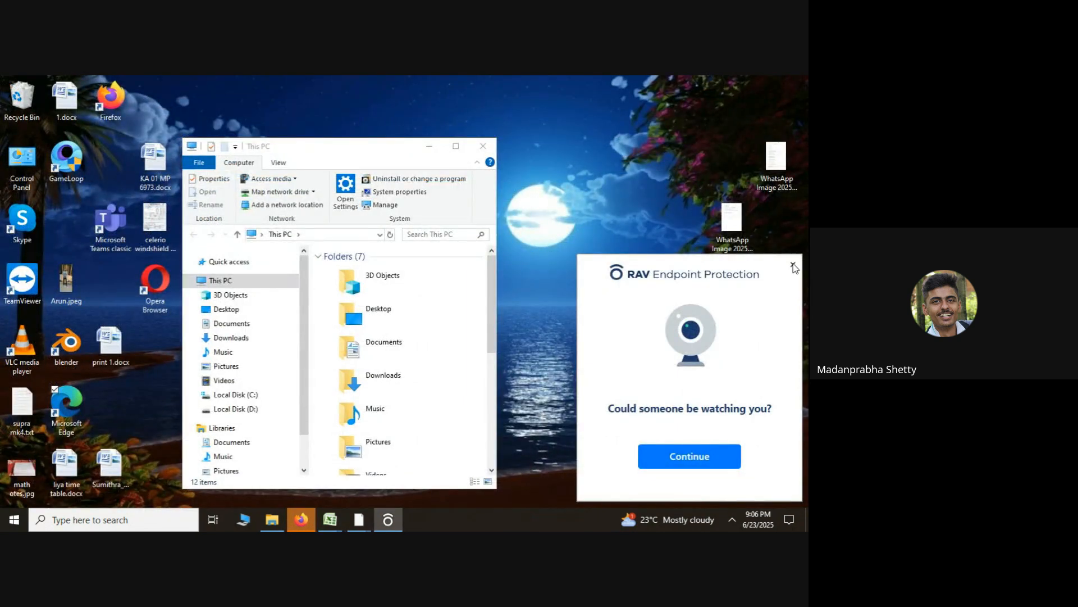
click(429, 147)
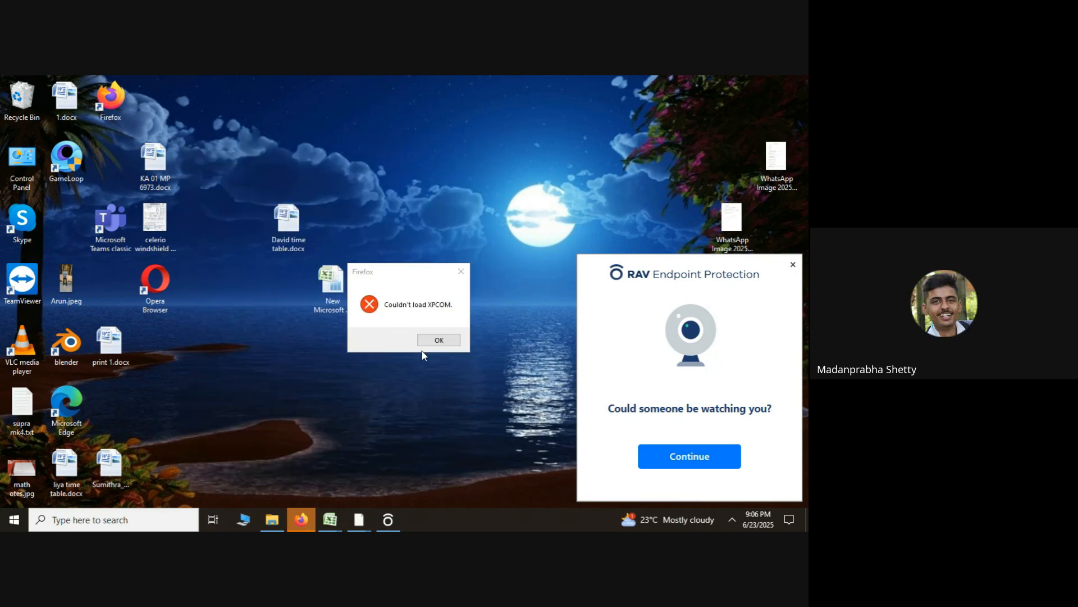
click(449, 341)
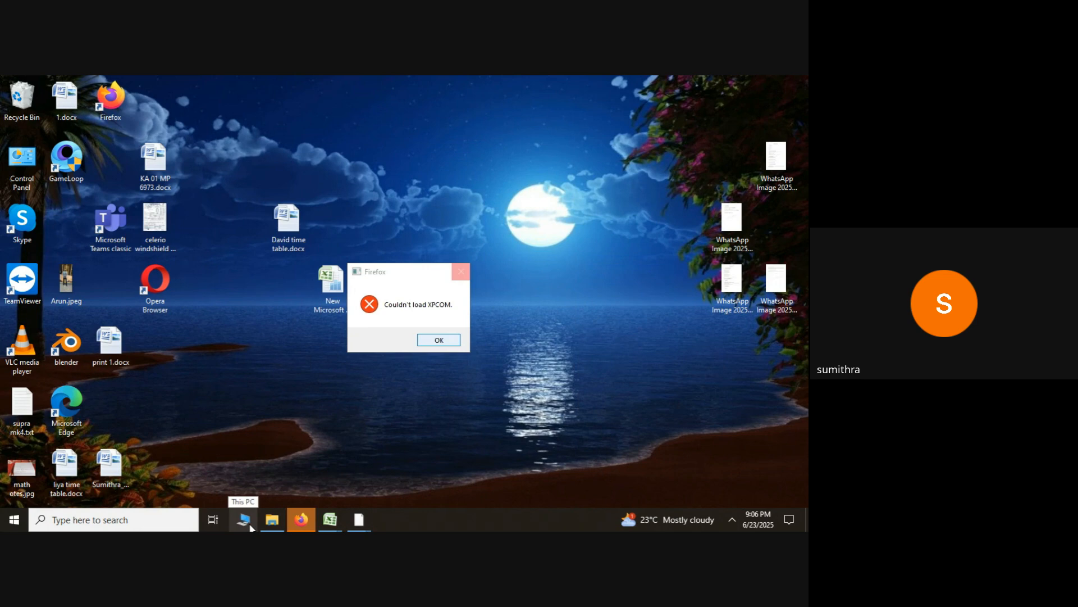
Step: Switch to the Google Meet call and stop presenting the screen
key(alt+Tab)
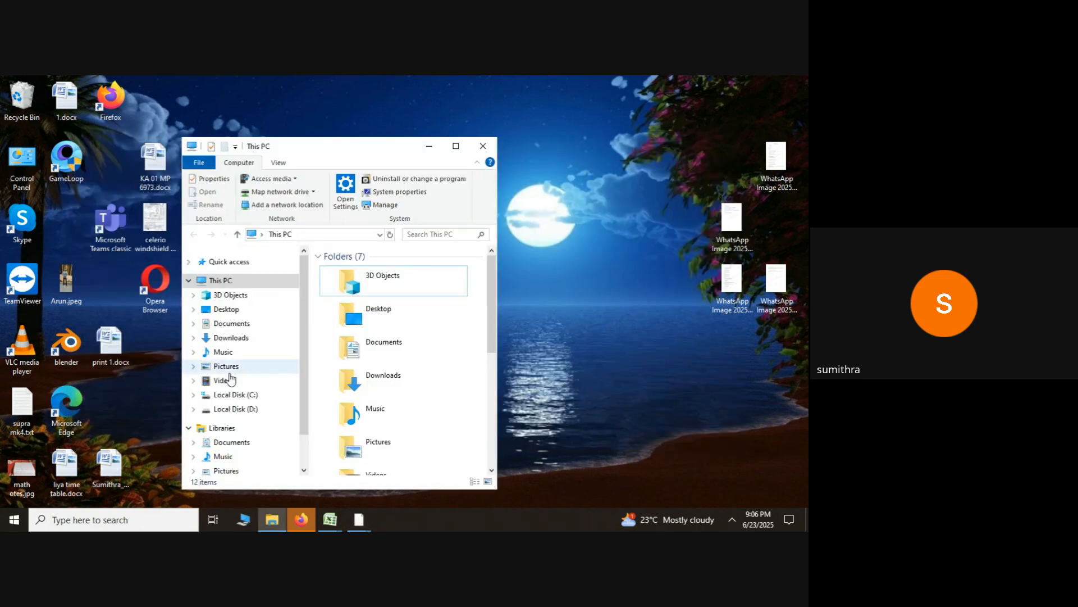
key(alt+Tab)
key(alt+Tab)
key(alt+Tab)
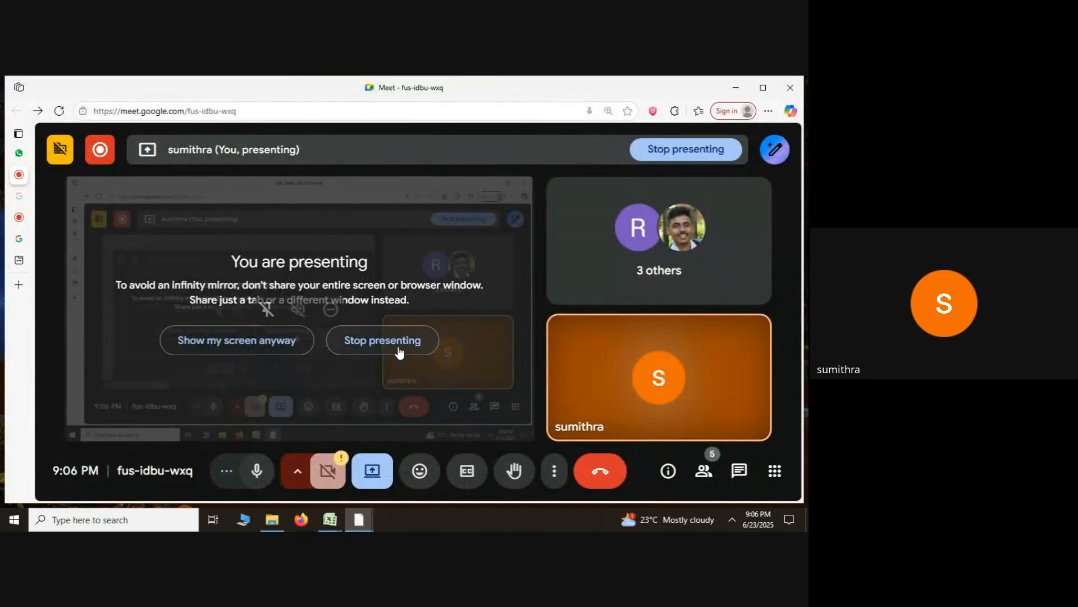
click(399, 348)
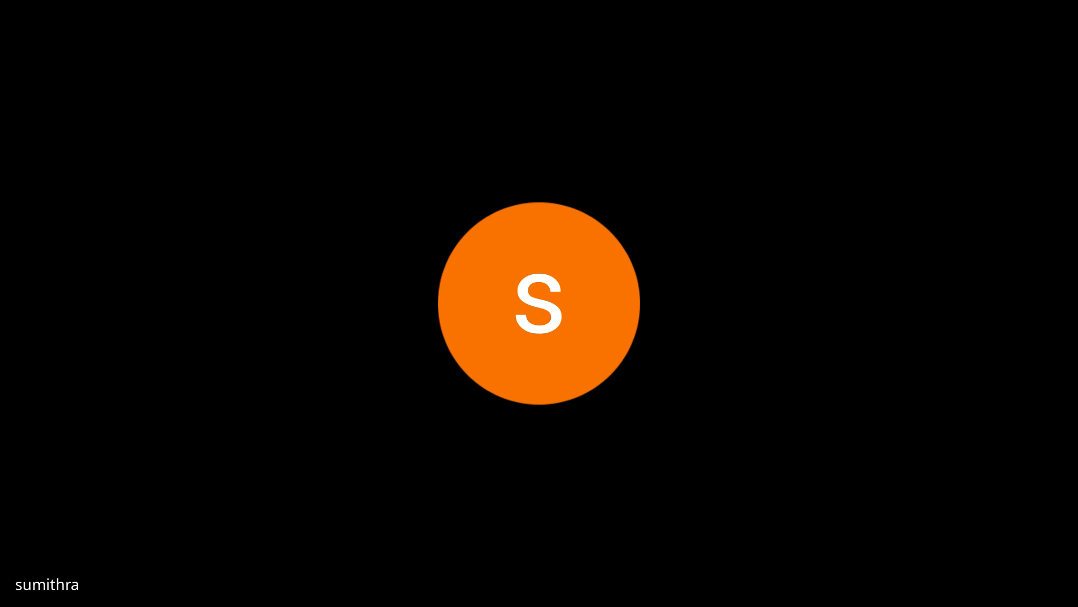